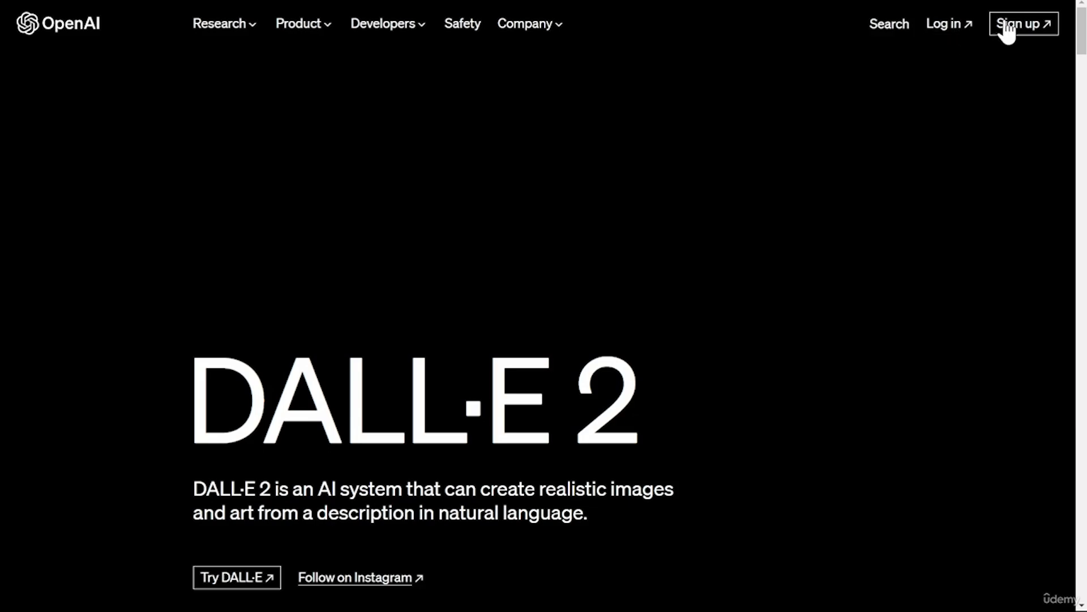
# Sign in on the OpenAI site and open DALL·E.
pyautogui.click(953, 32)
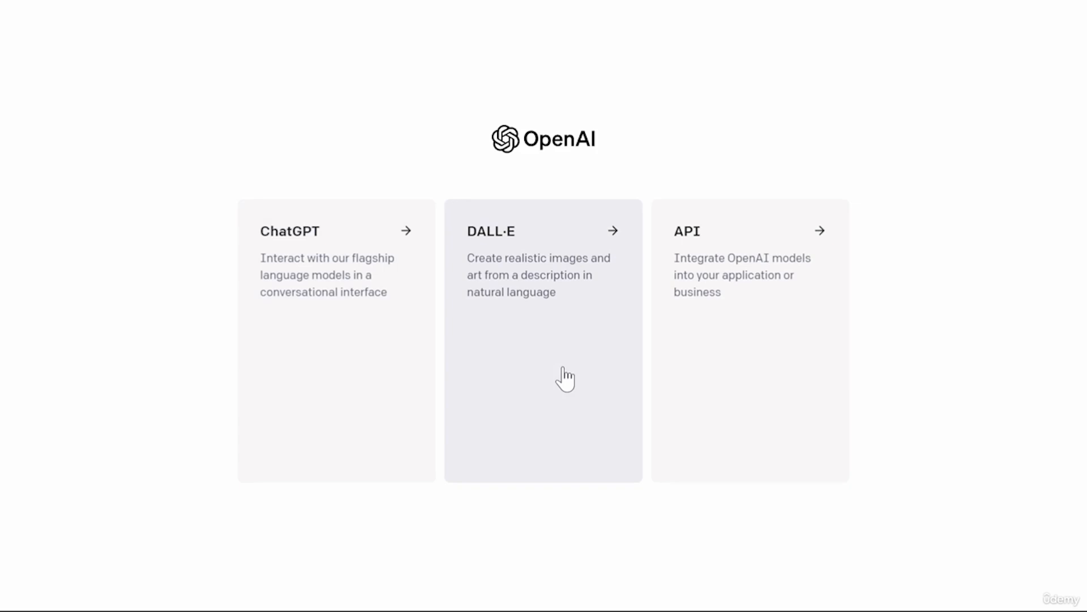
pyautogui.click(564, 371)
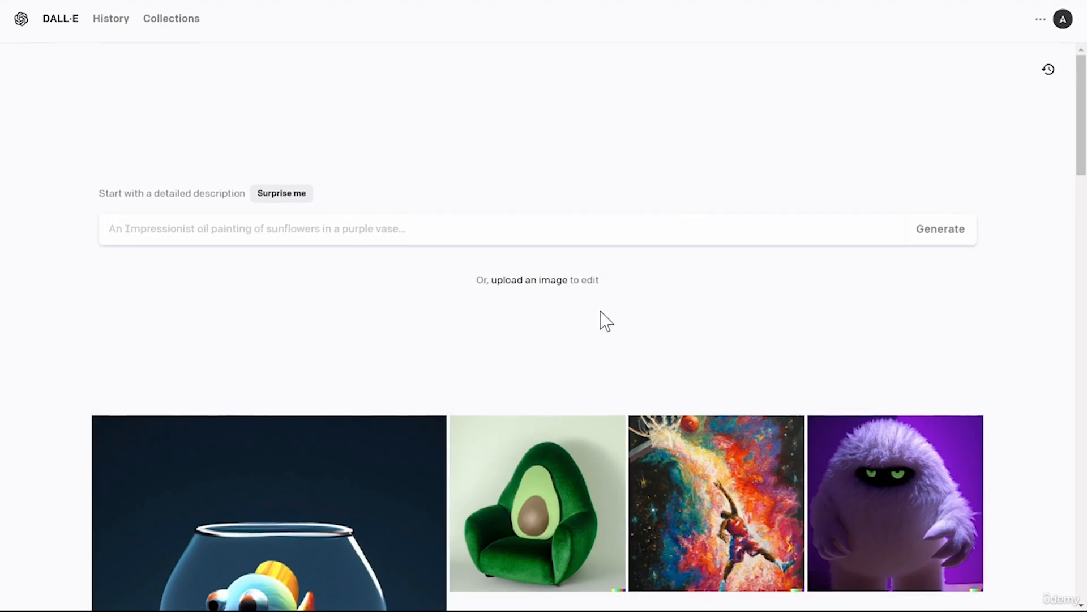
# Upload Test Dog.jpg for editing and crop it to the square area.
pyautogui.click(547, 283)
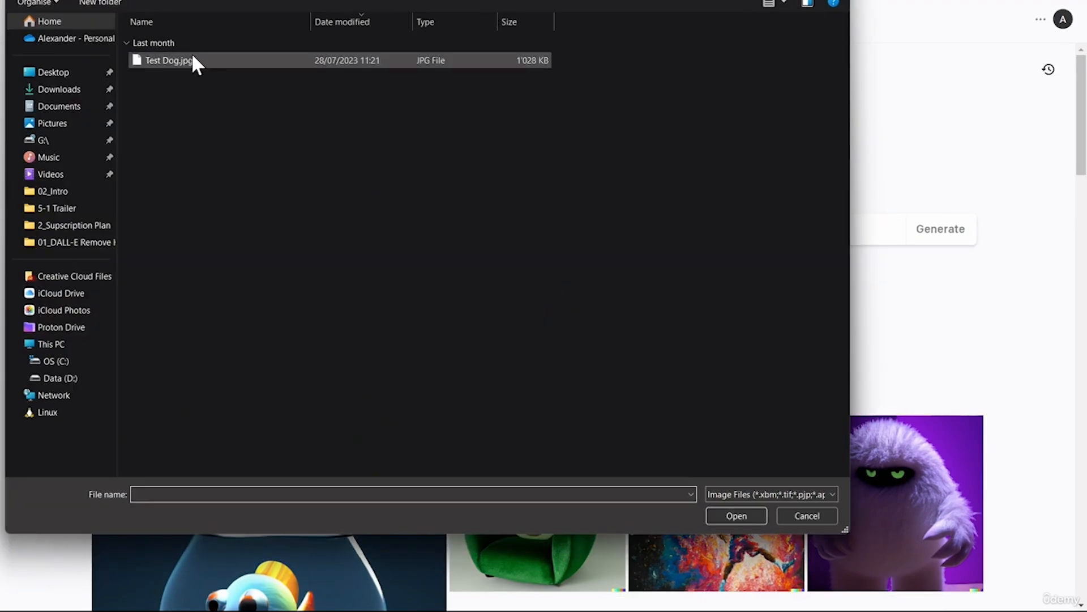
pyautogui.doubleClick(170, 60)
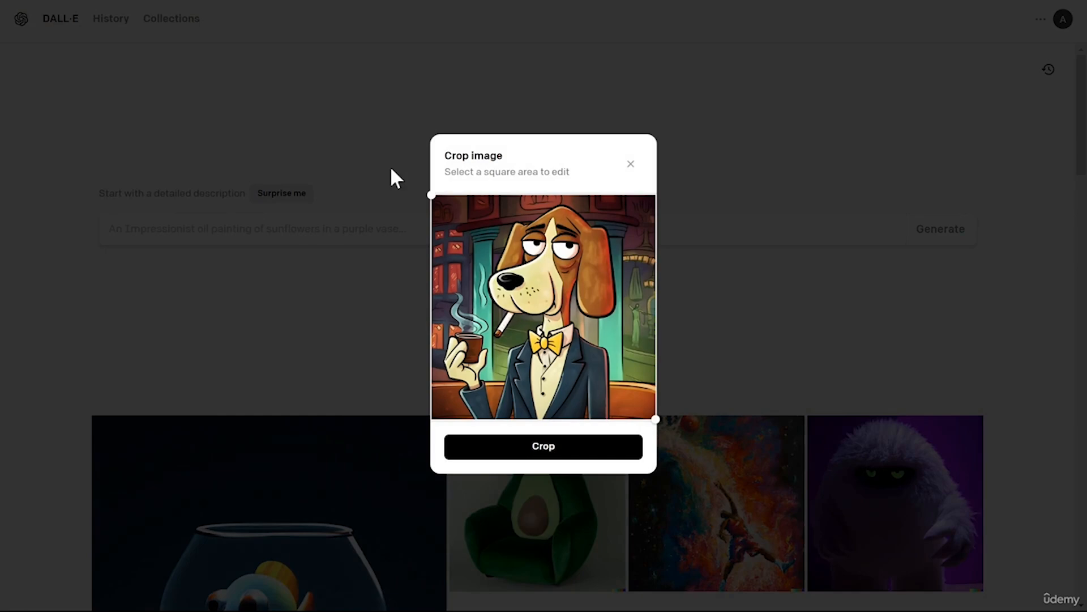
pyautogui.click(545, 448)
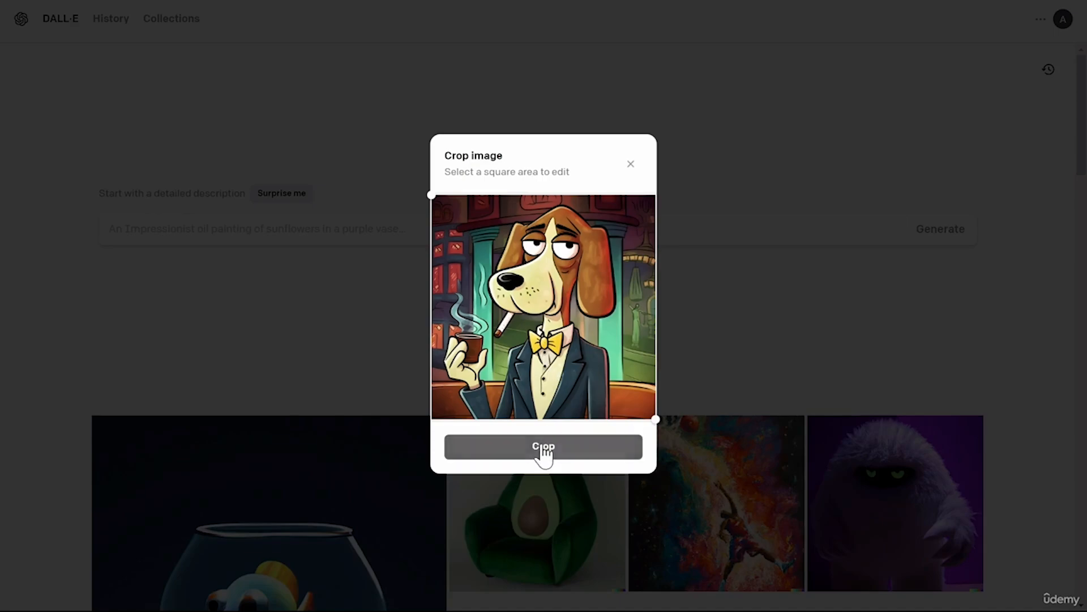
pyautogui.click(555, 438)
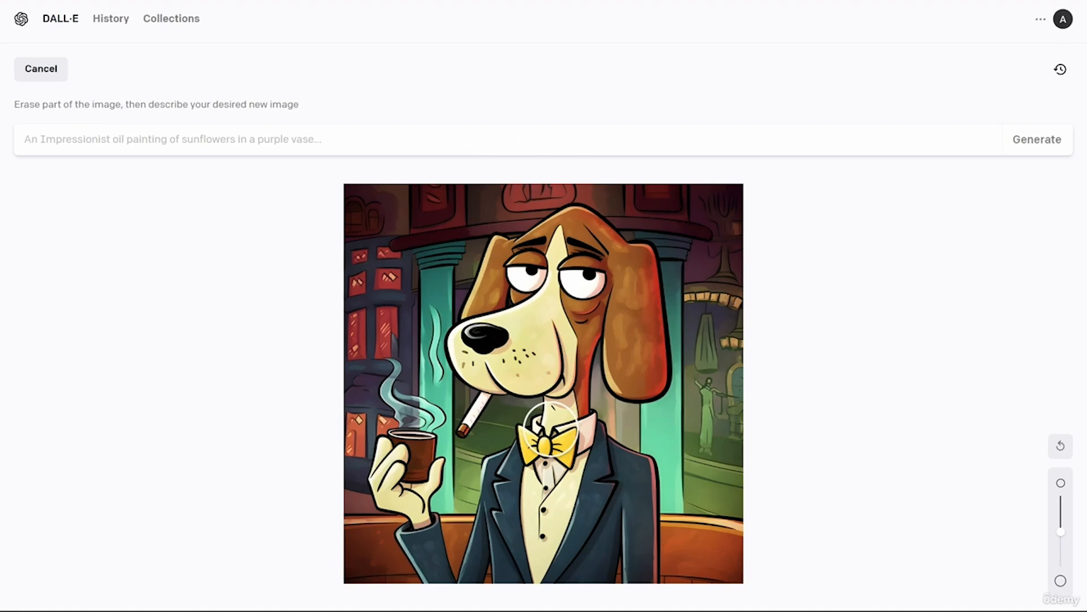
# Enlarge the eraser brush and erase the dog's hand holding the cup.
pyautogui.moveTo(1061, 527)
pyautogui.mouseDown()
pyautogui.moveTo(1070, 514)
pyautogui.moveTo(1073, 539)
pyautogui.mouseUp()
pyautogui.moveTo(1061, 541); pyautogui.dragTo(1061, 526)
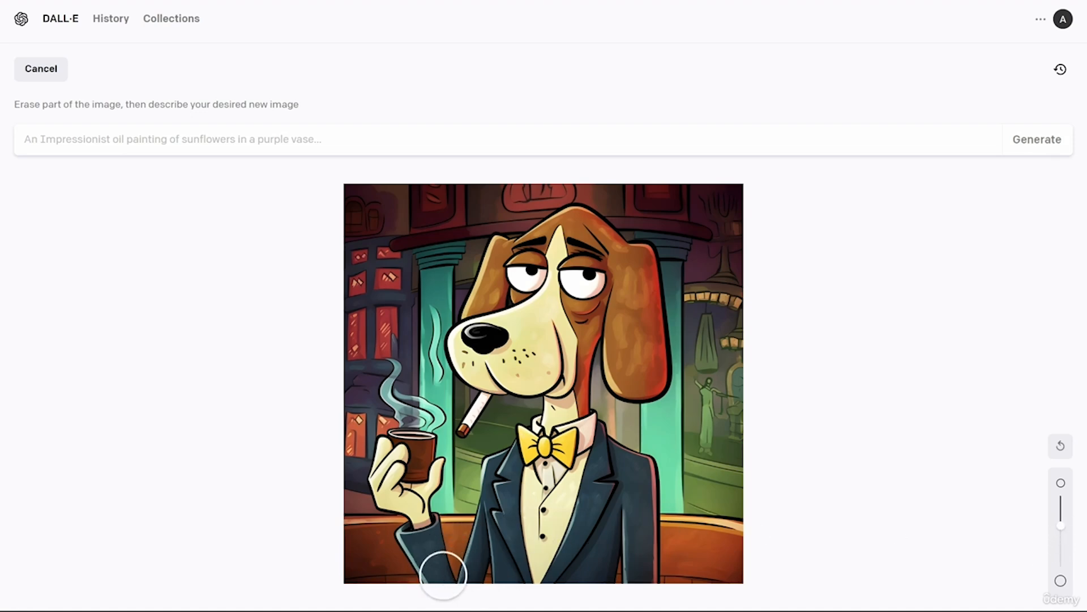
pyautogui.moveTo(439, 566)
pyautogui.mouseDown()
pyautogui.moveTo(419, 542)
pyautogui.moveTo(416, 484)
pyautogui.moveTo(428, 470)
pyautogui.moveTo(413, 445)
pyautogui.moveTo(394, 453)
pyautogui.moveTo(388, 478)
pyautogui.mouseUp()
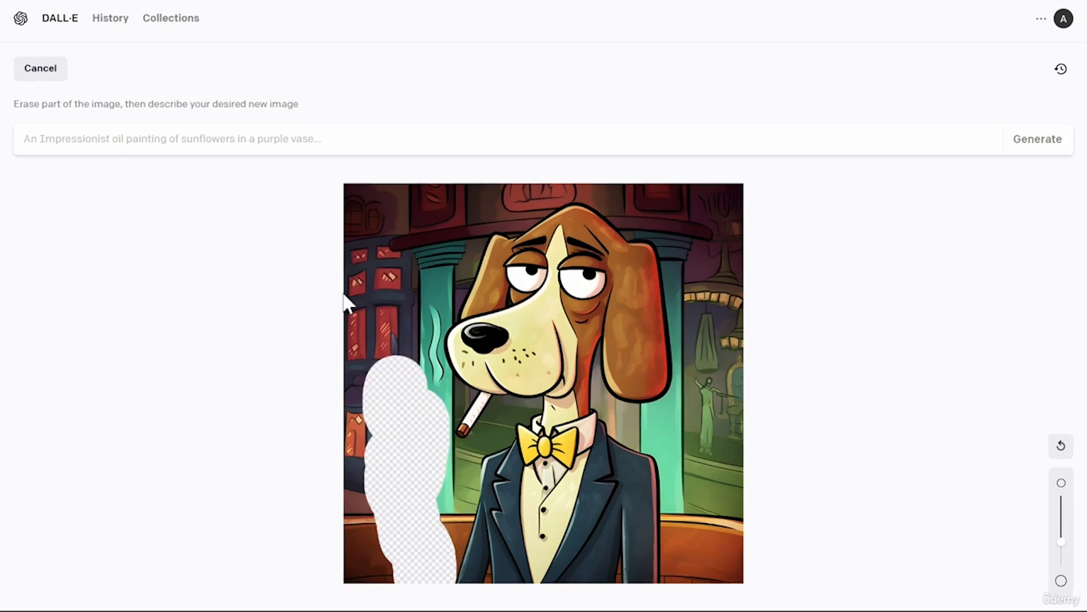
# Enter the prompt "generate" and generate edited variations of the dog image.
pyautogui.click(267, 145)
pyautogui.write('generate')
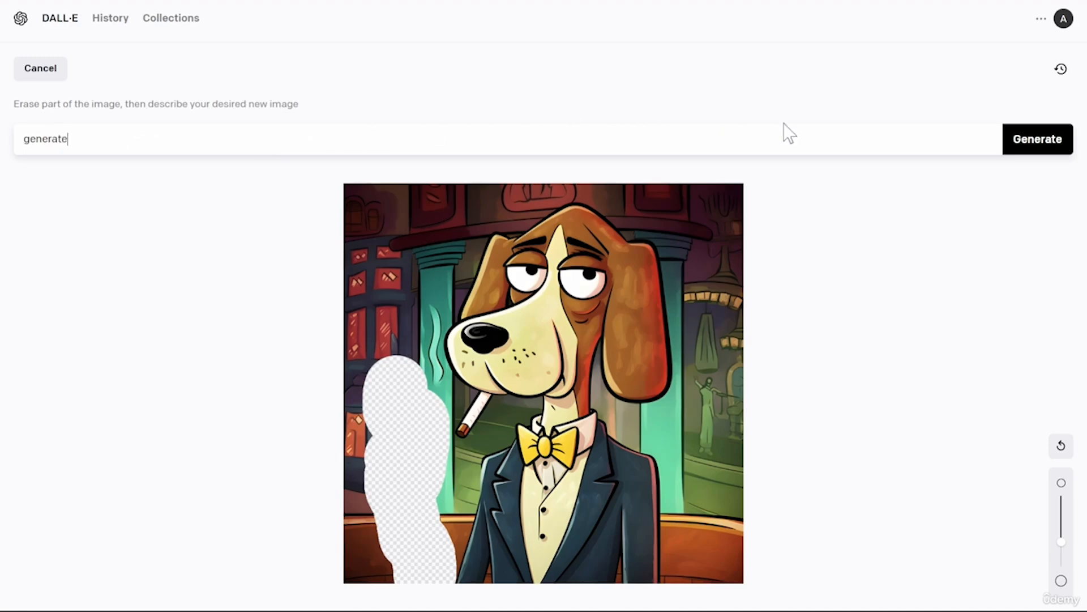
pyautogui.click(1025, 150)
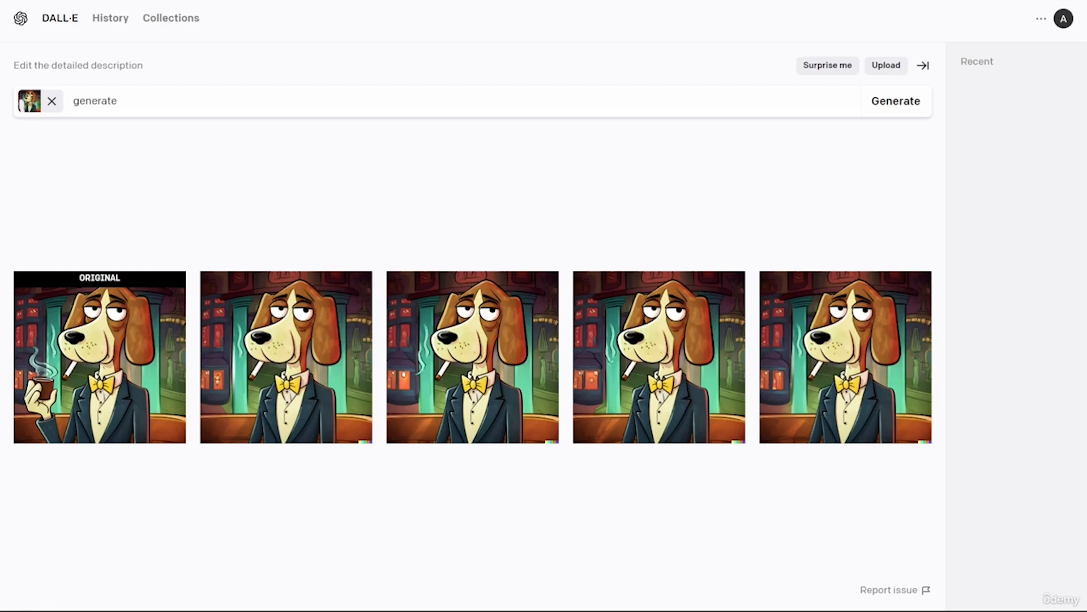
pyautogui.click(864, 351)
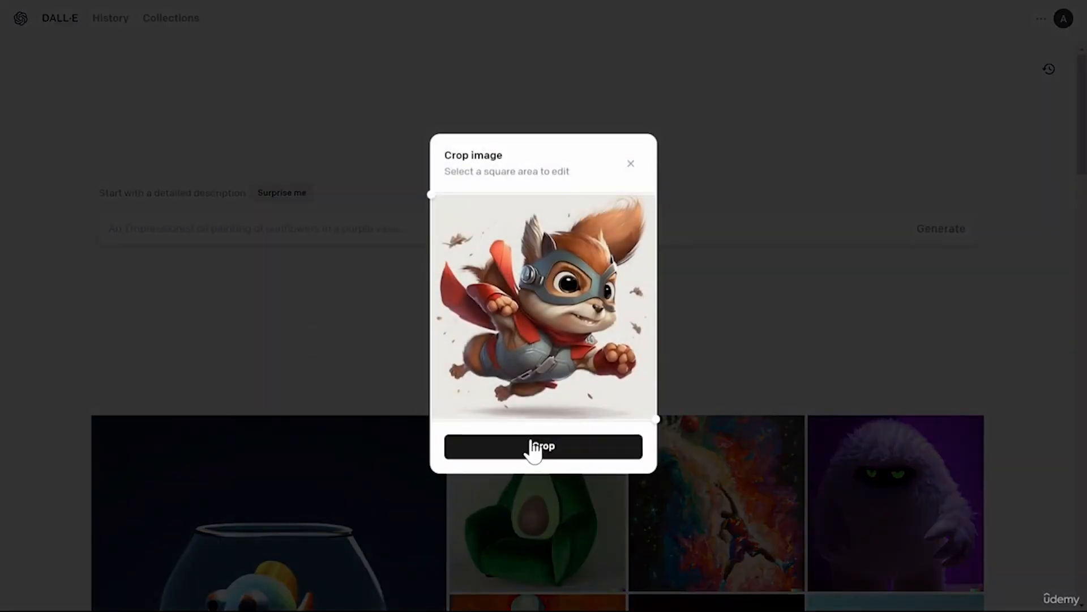
# Crop the uploaded superhero squirrel image to a square for editing.
pyautogui.click(558, 456)
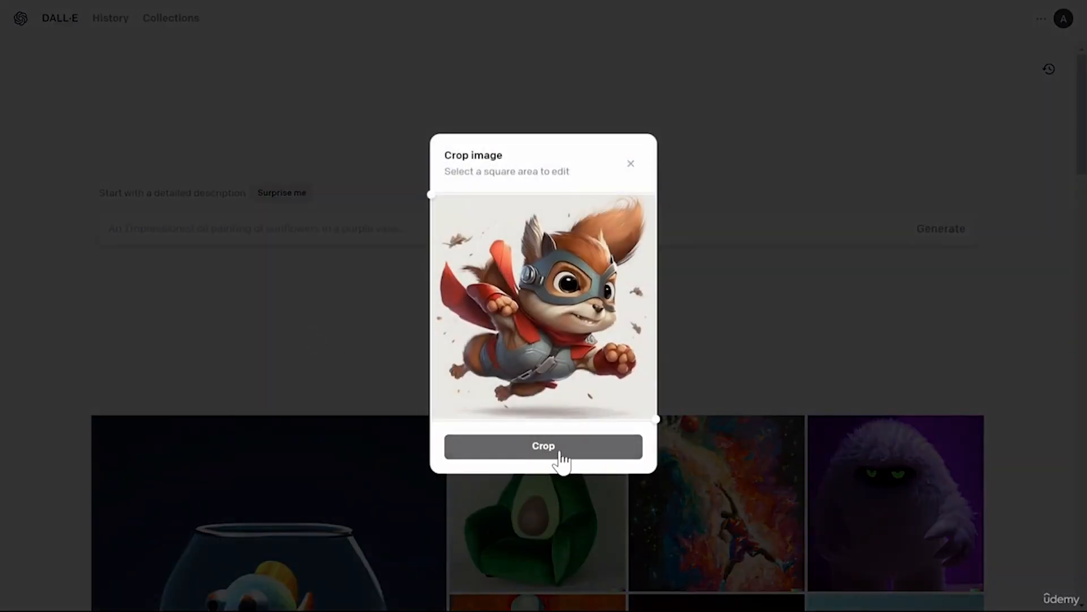
pyautogui.click(574, 434)
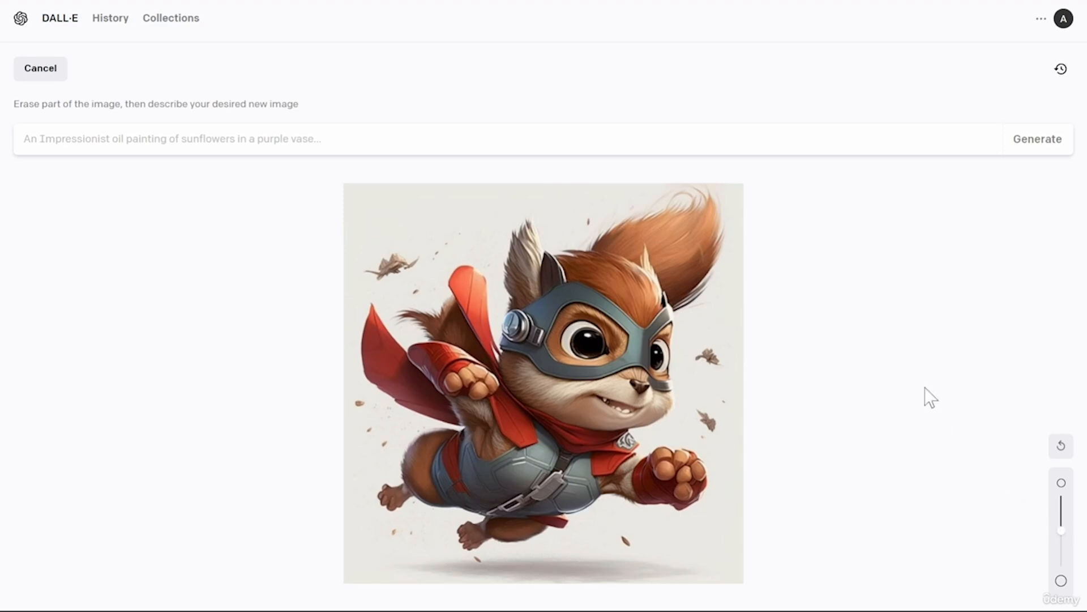
# Erase the area at the squirrel's fist and generate with the prompt "cute hero fist".
pyautogui.moveTo(671, 474); pyautogui.dragTo(685, 474)
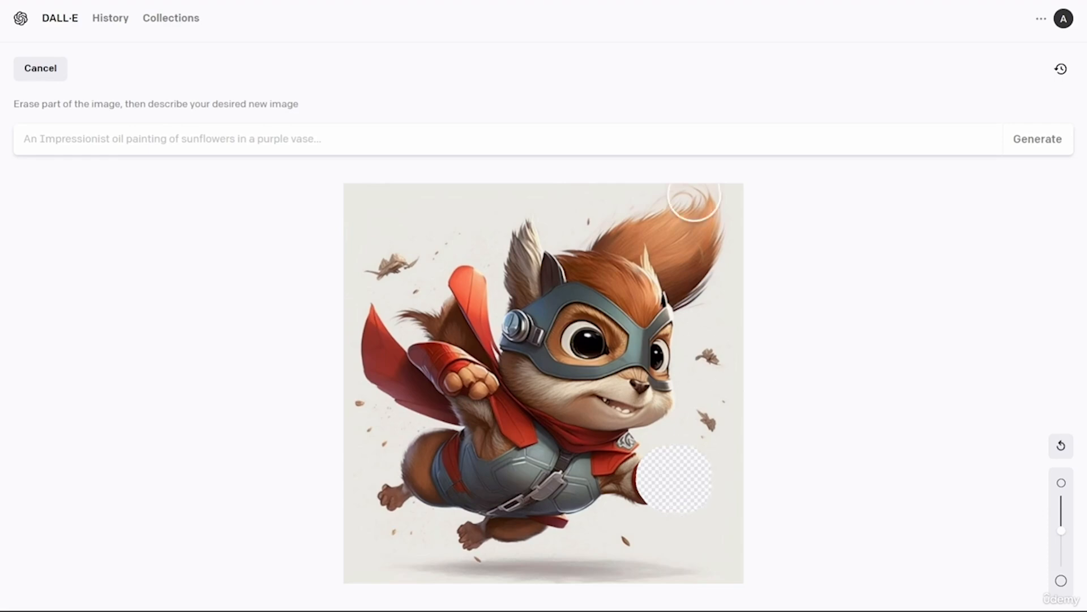
pyautogui.click(621, 129)
pyautogui.write('cute her')
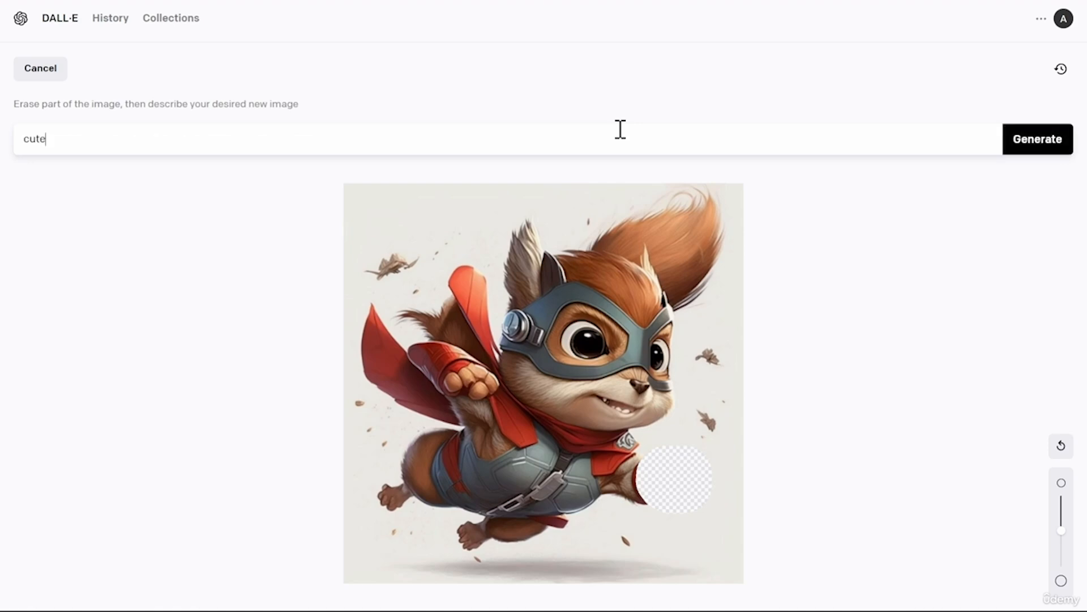
pyautogui.write('o fist')
pyautogui.click(1028, 144)
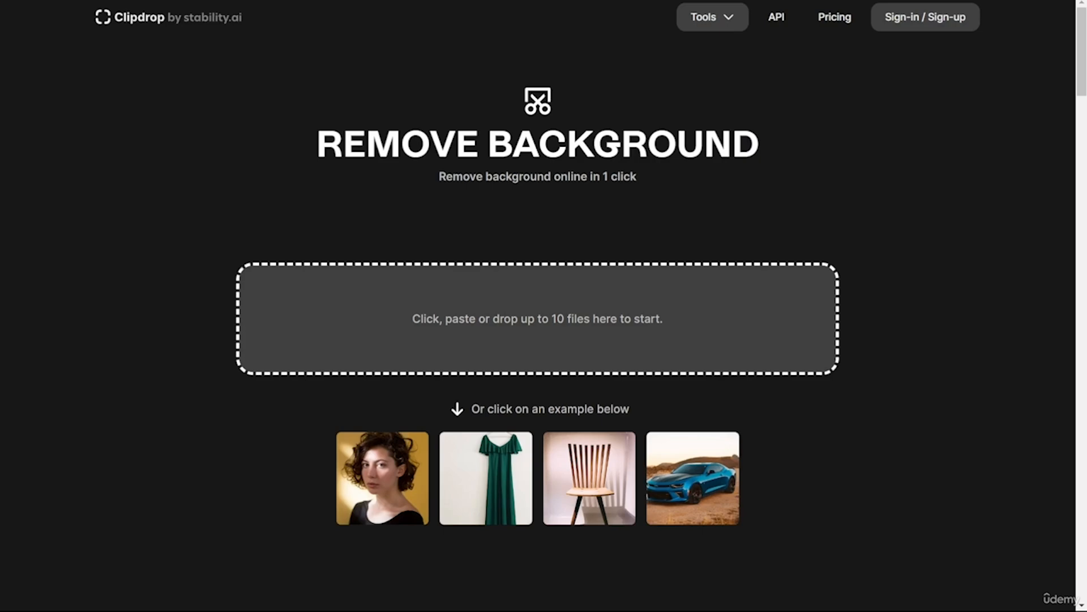
# Paste the image into Clipdrop's Remove Background tool.
pyautogui.hotkey('ctrl', 'v')
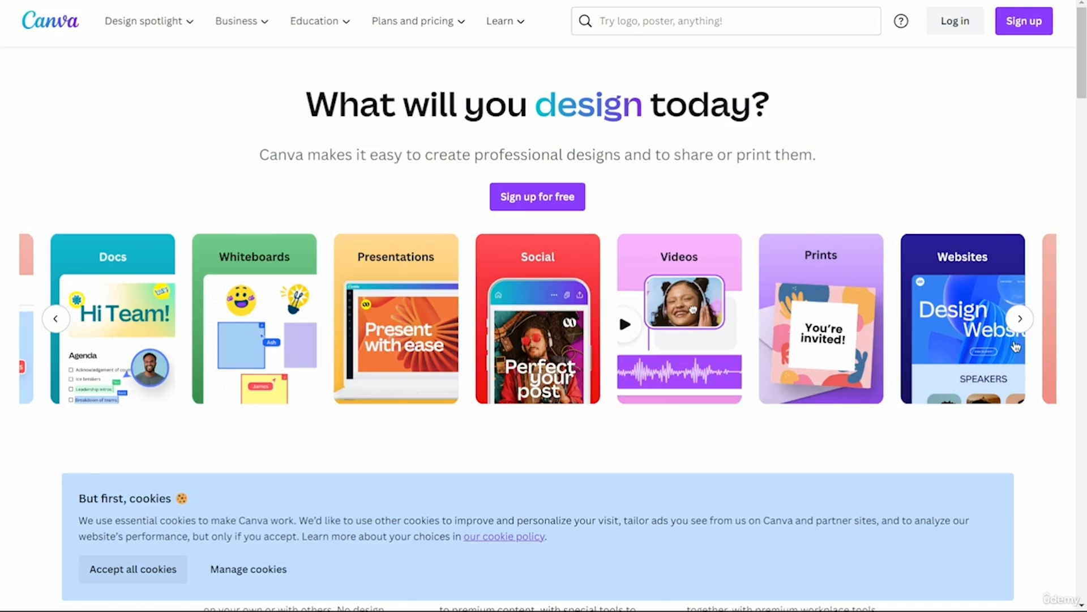
# Log in to Canva and dismiss the usage question dialog.
pyautogui.click(955, 21)
pyautogui.click(407, 206)
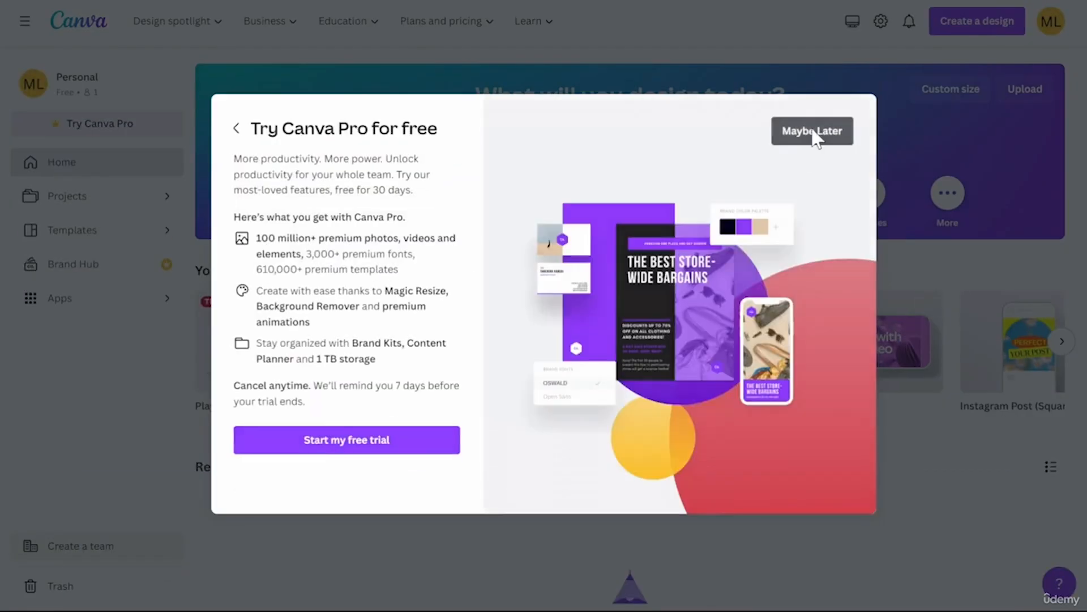
pyautogui.click(813, 134)
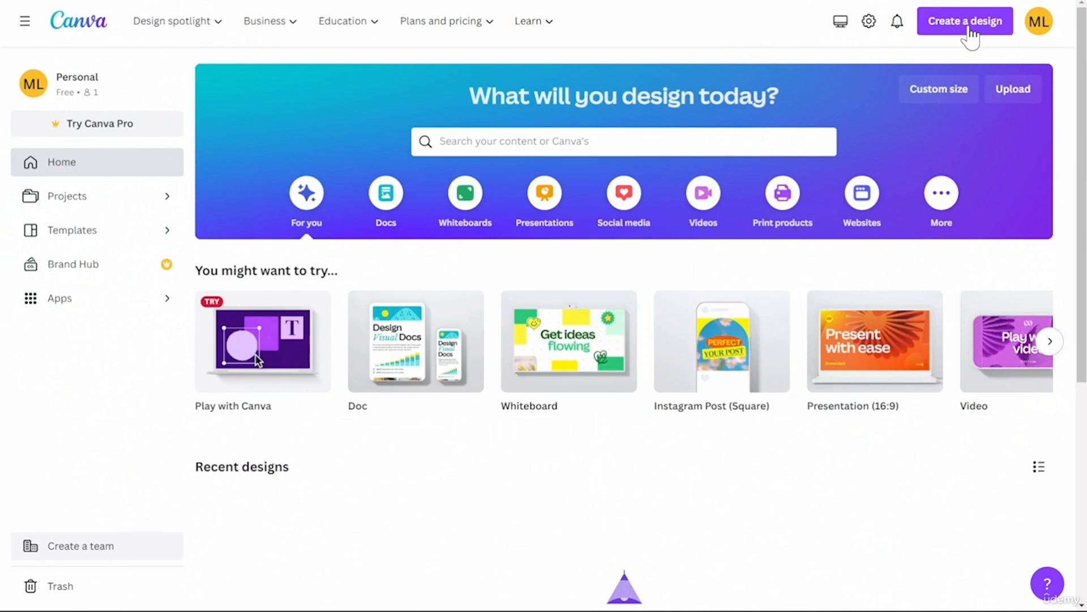
# Import detective_clipdrop-background-removal as a file and use it in a new design.
pyautogui.click(970, 33)
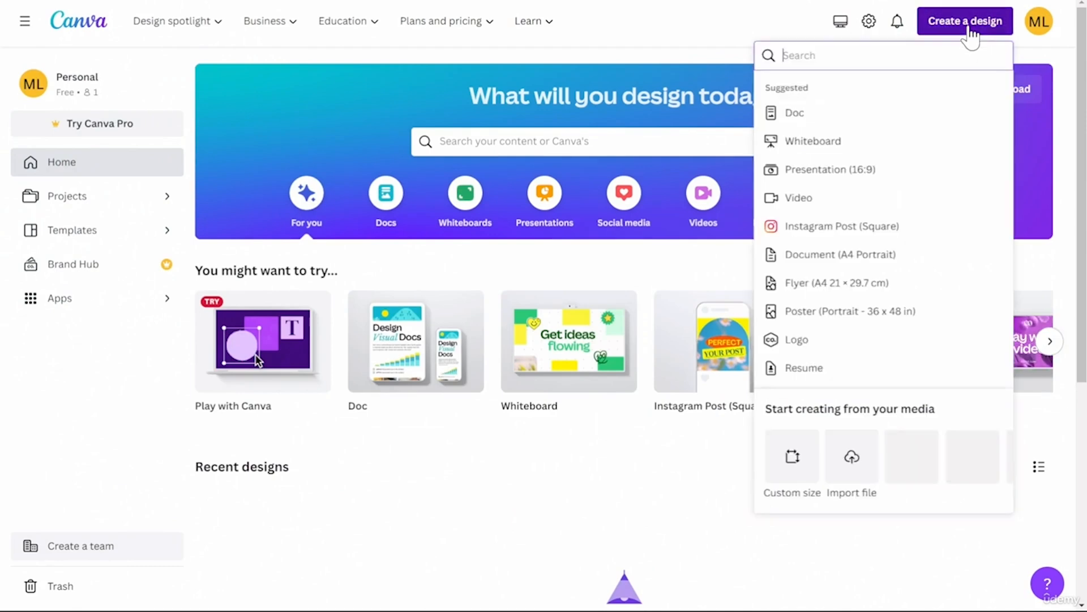
pyautogui.click(855, 460)
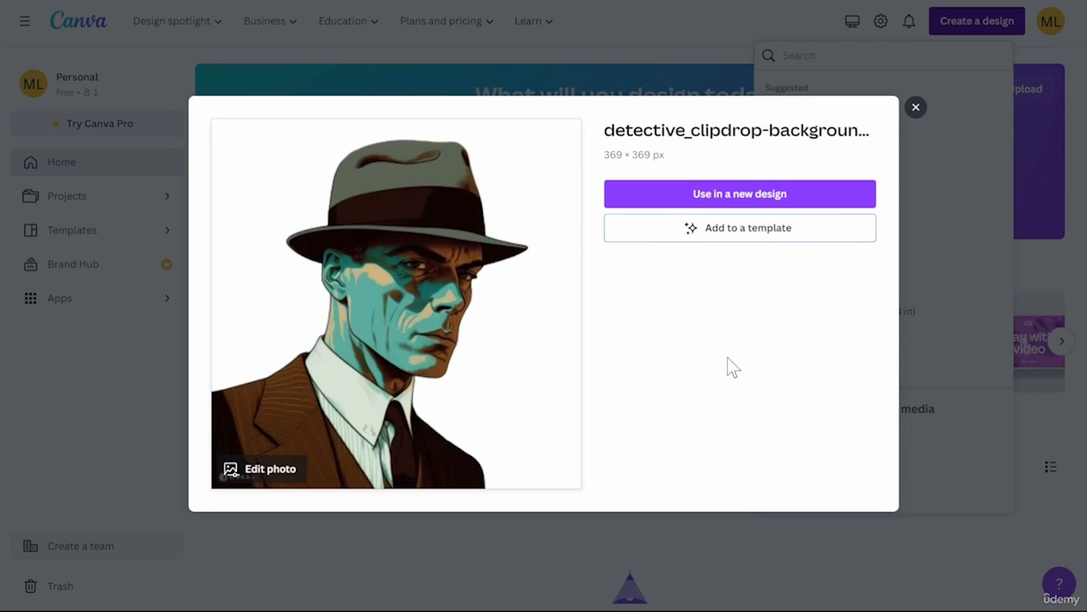
pyautogui.click(260, 470)
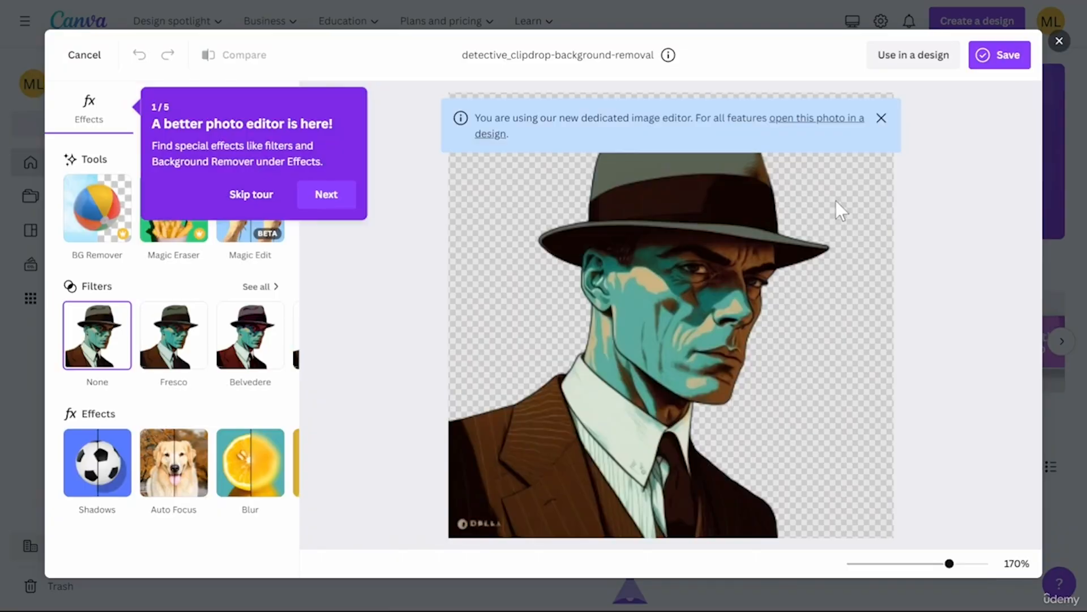
pyautogui.click(883, 56)
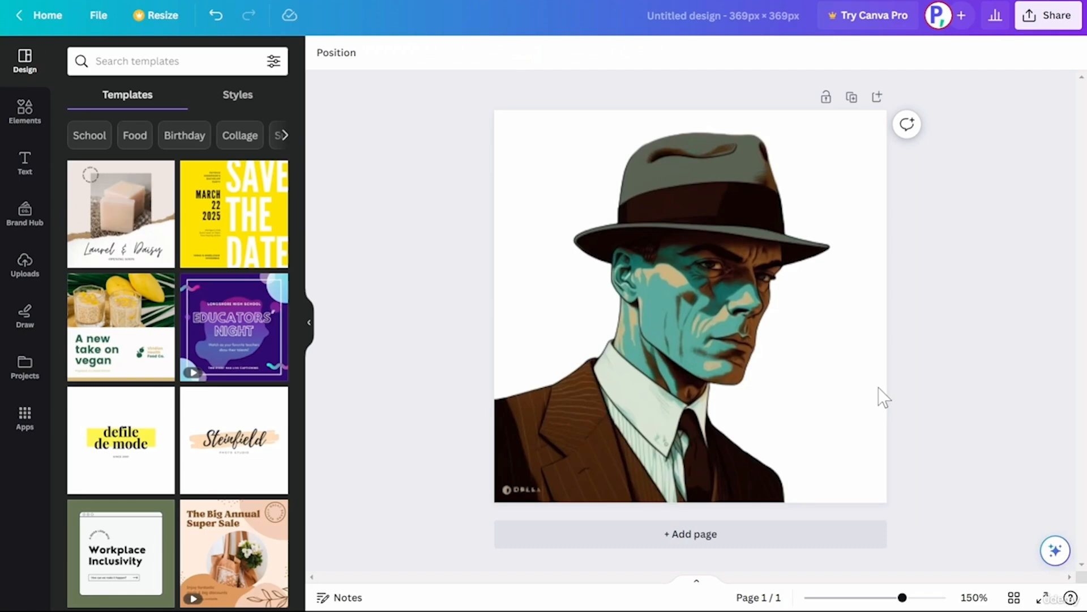
# Detach the detective image from the page background.
pyautogui.rightClick(820, 402)
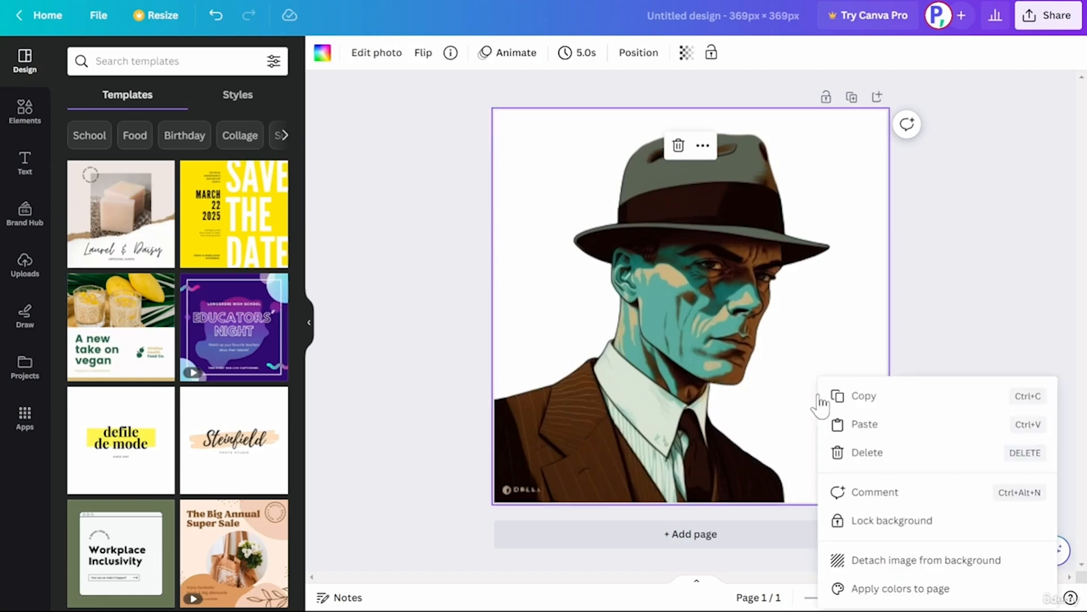
pyautogui.click(929, 561)
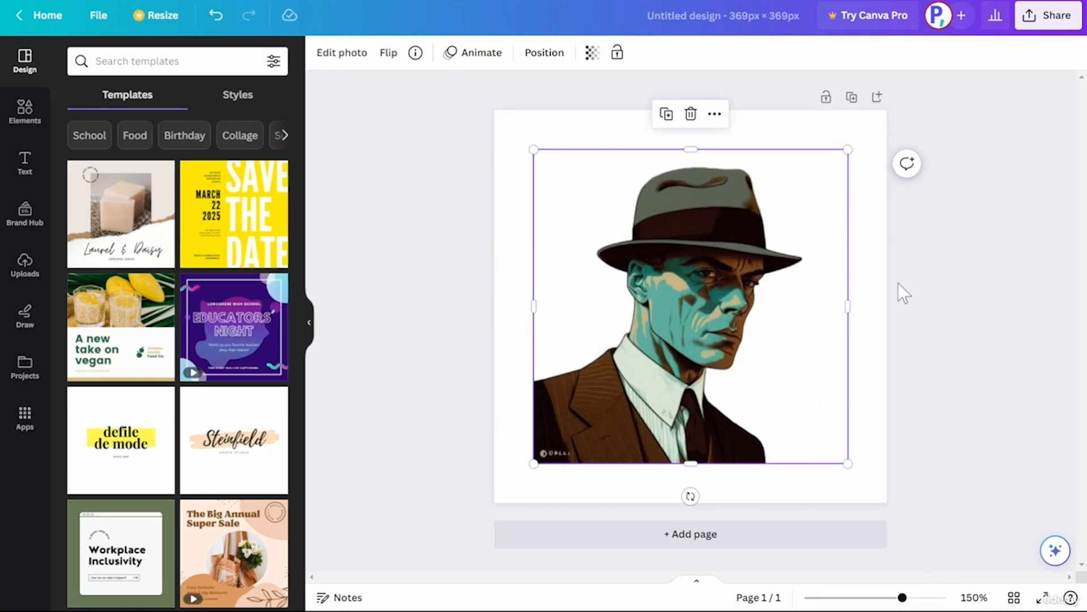
pyautogui.click(880, 283)
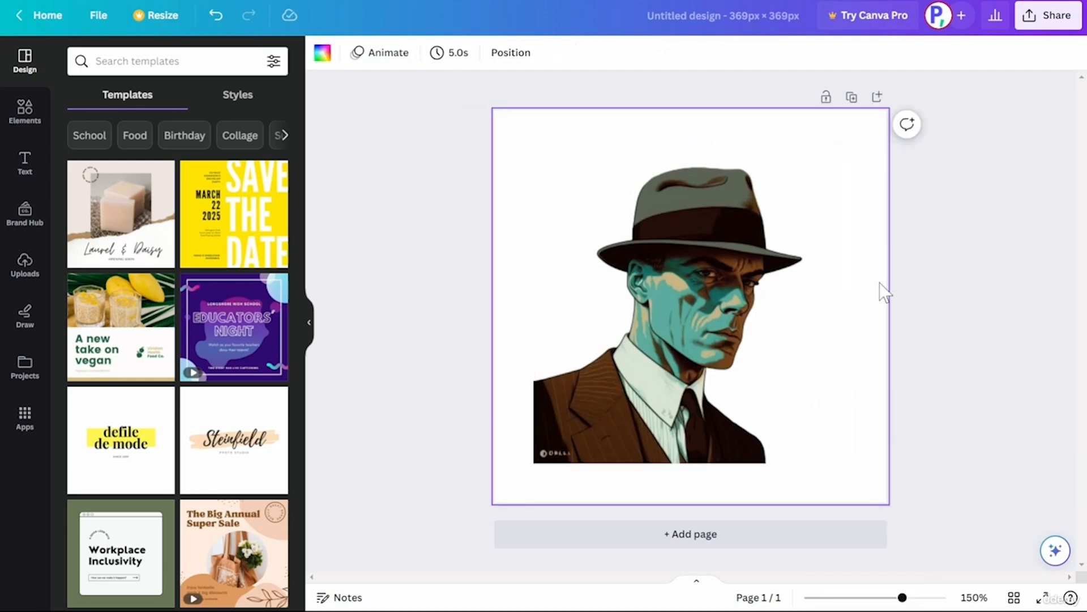
# Set the page background to the grey-green photo colour.
pyautogui.click(322, 53)
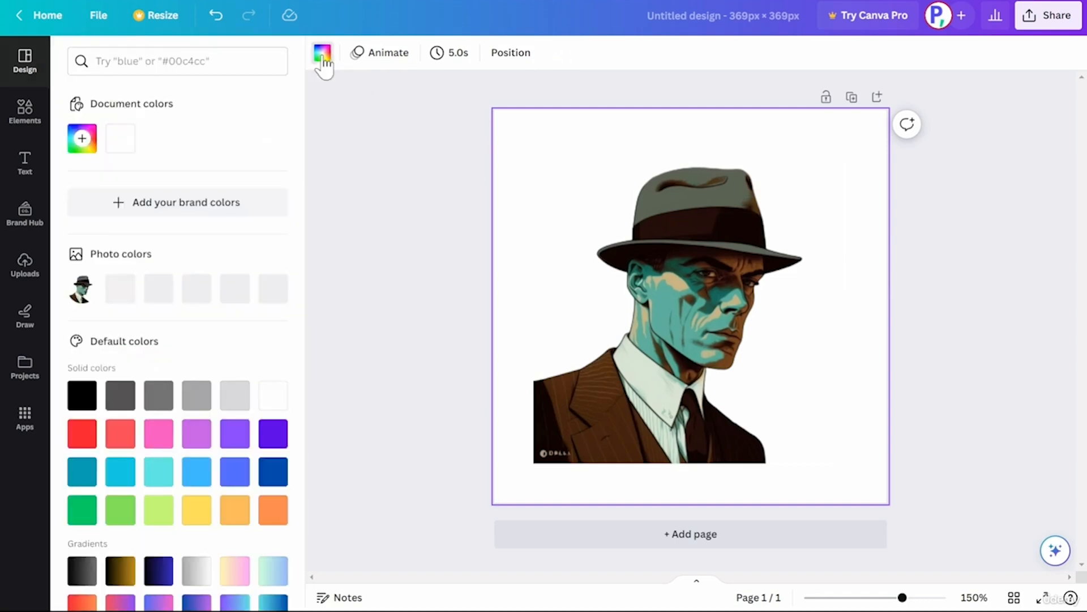
pyautogui.click(159, 181)
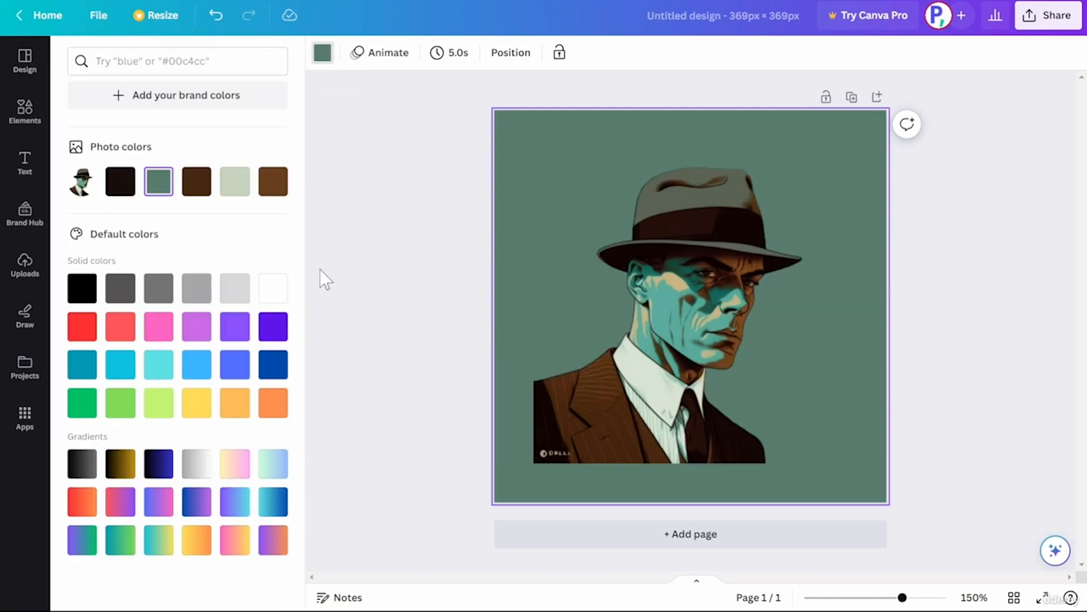
# Make the detective image replace the page background.
pyautogui.rightClick(508, 189)
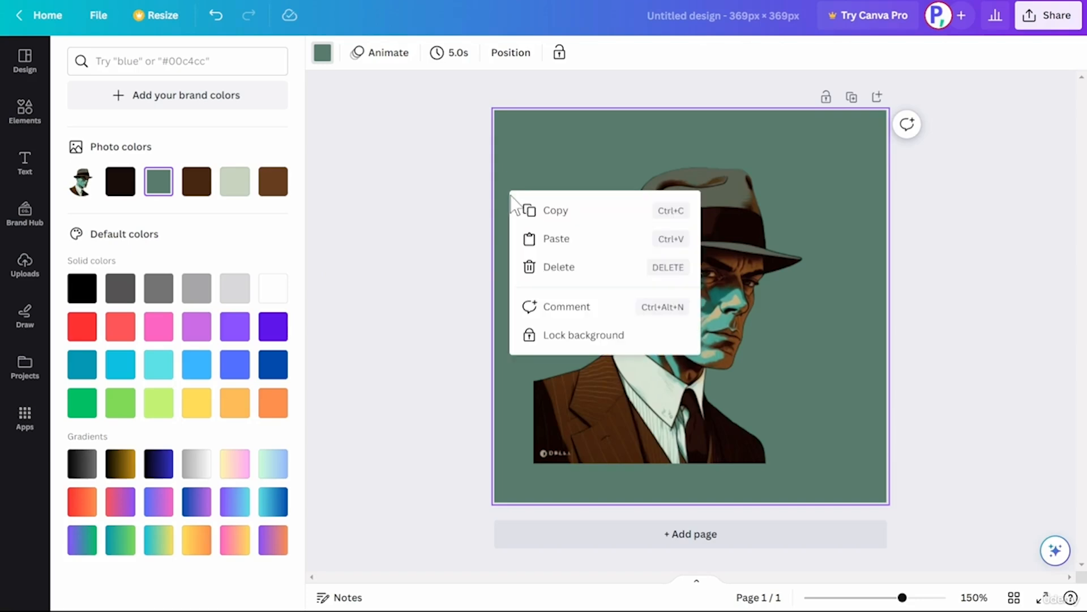
pyautogui.rightClick(723, 203)
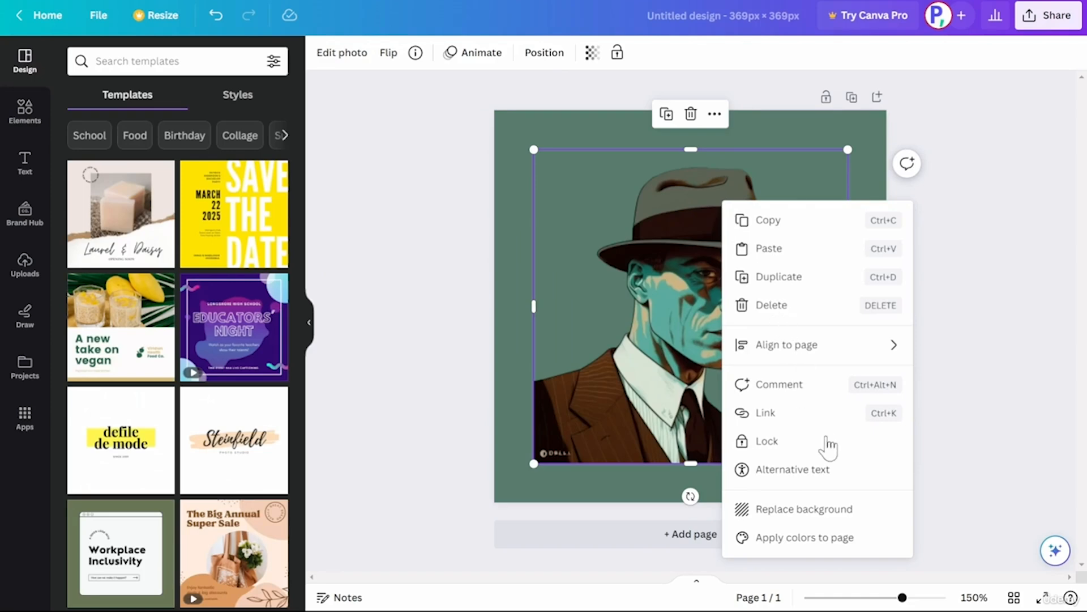
pyautogui.click(858, 518)
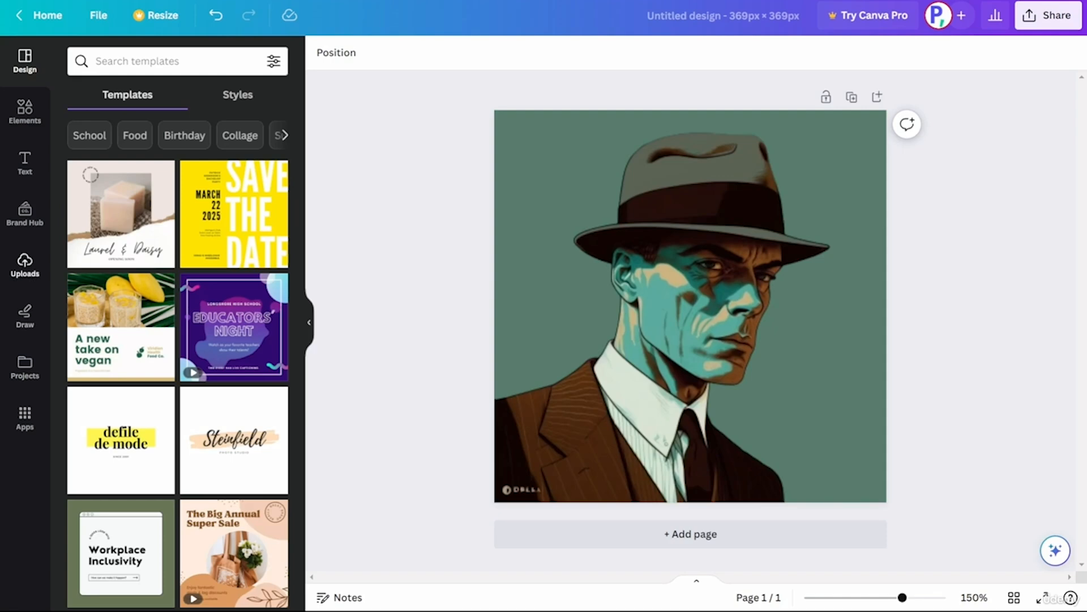
# Upload the night alley image to the design's uploads.
pyautogui.click(37, 278)
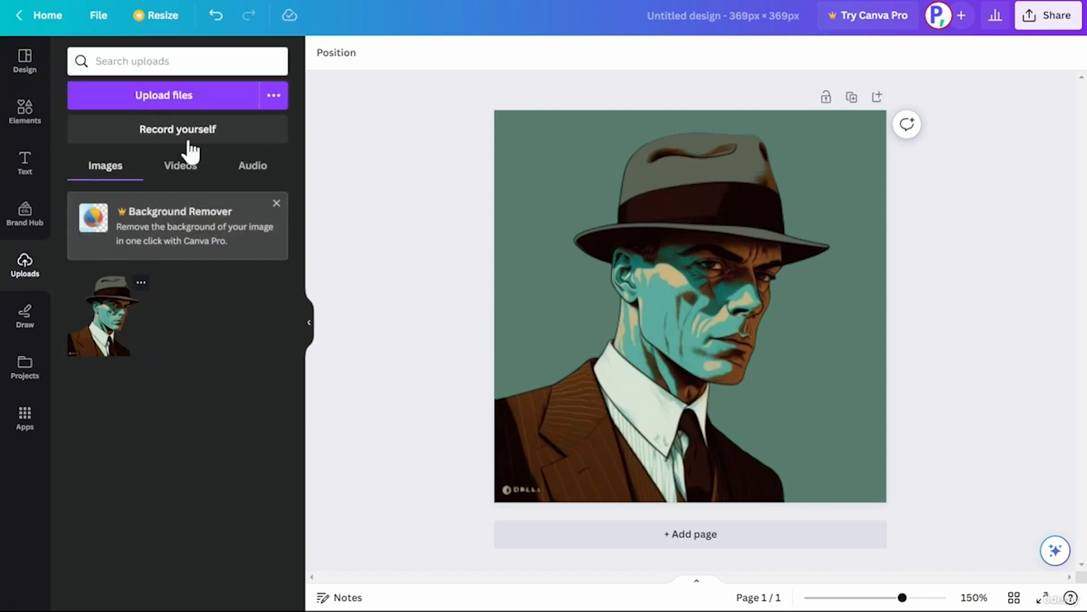
pyautogui.click(214, 100)
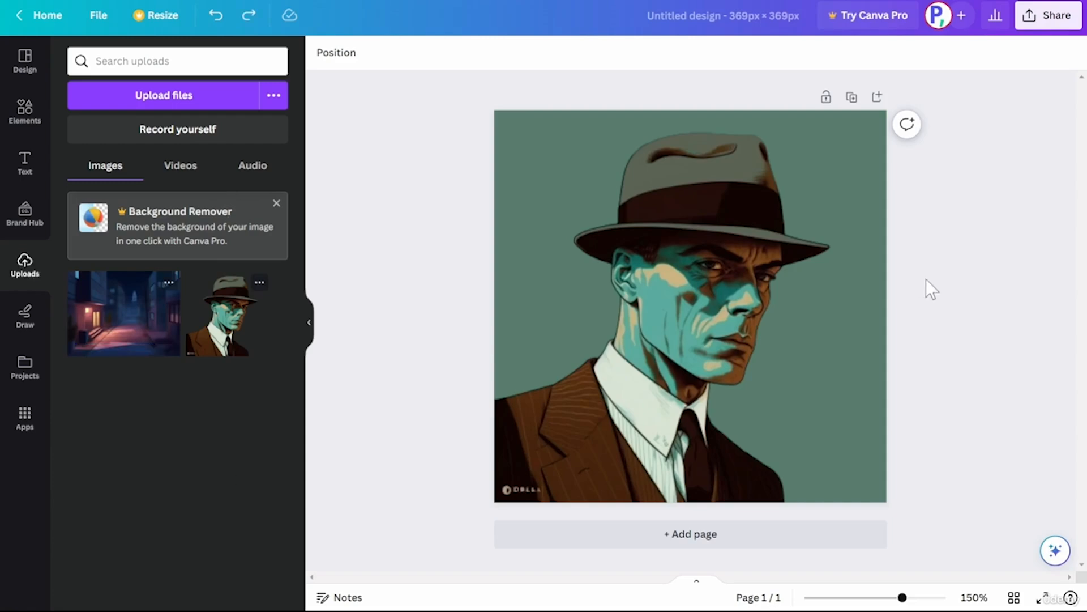
# Detach the detective image from the page background again.
pyautogui.rightClick(691, 269)
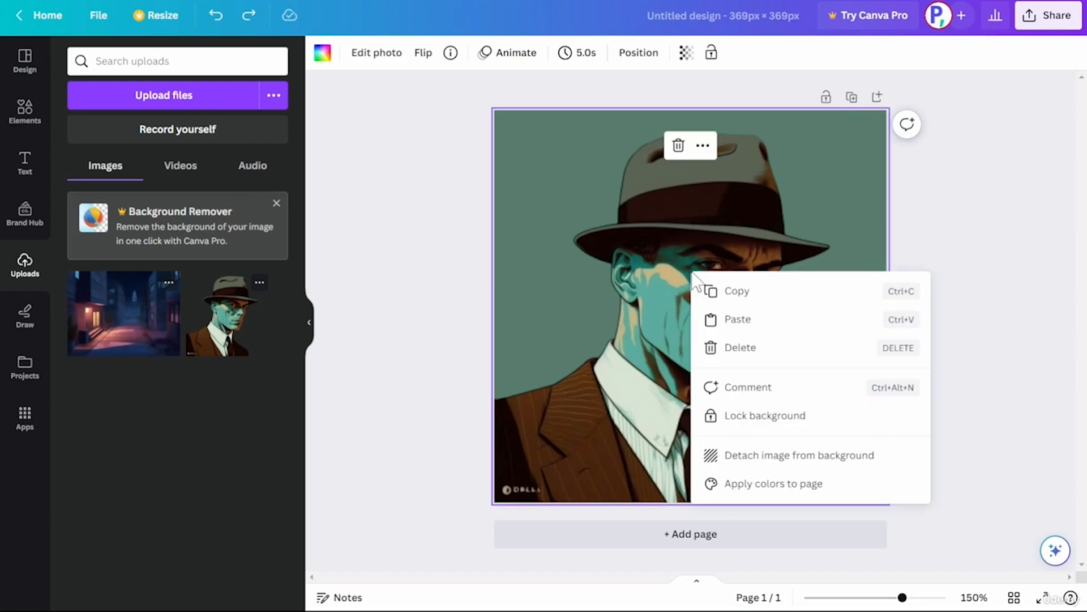
pyautogui.click(813, 458)
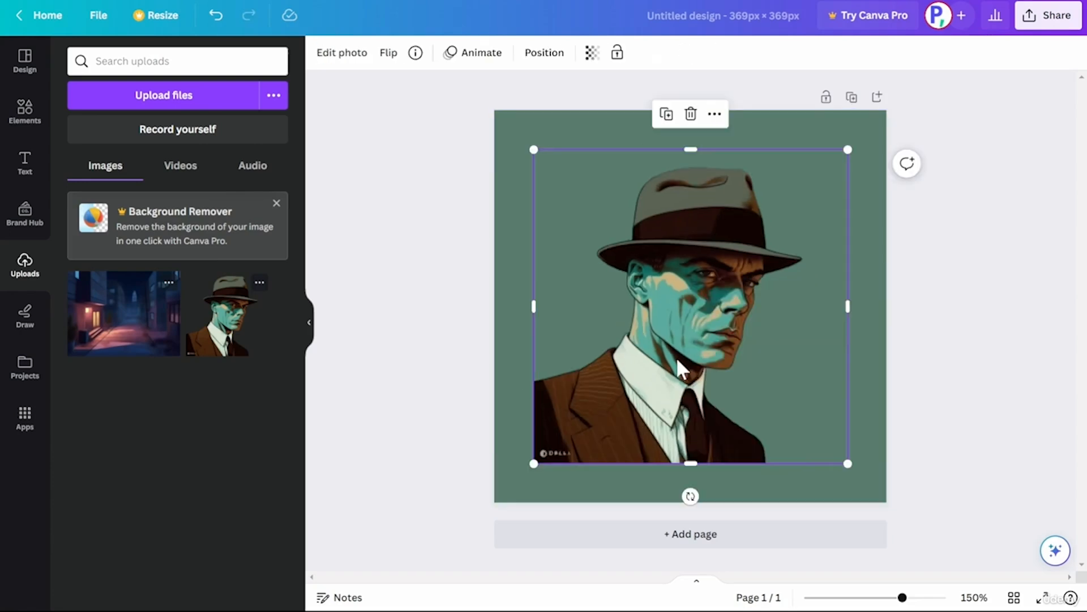
# Place the night alley image on the page, send it behind the detective, and enlarge the detective to fill the page.
pyautogui.moveTo(164, 310); pyautogui.dragTo(505, 286)
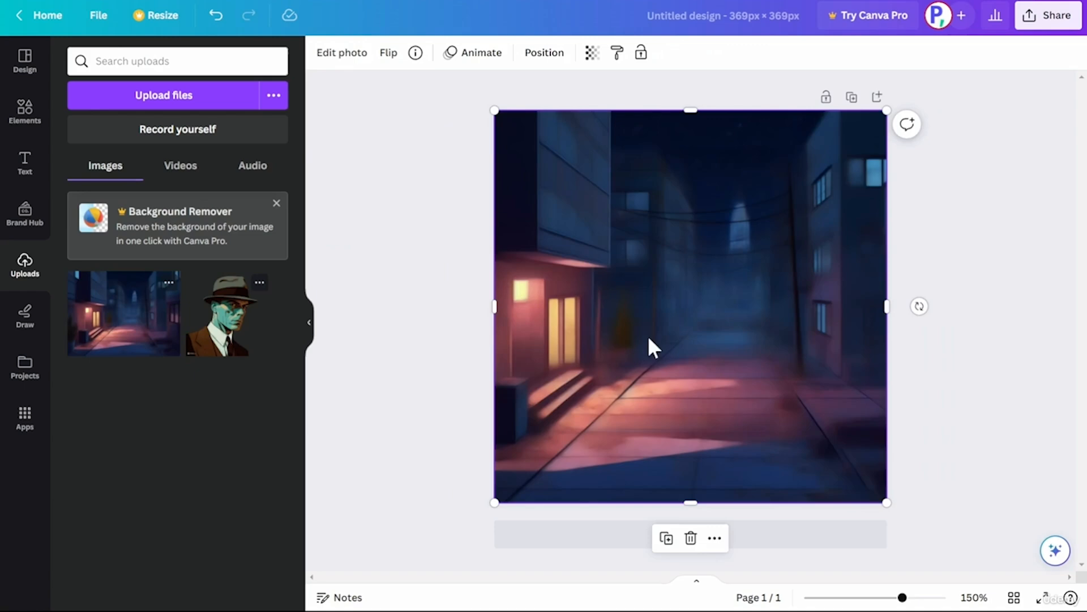
pyautogui.rightClick(747, 351)
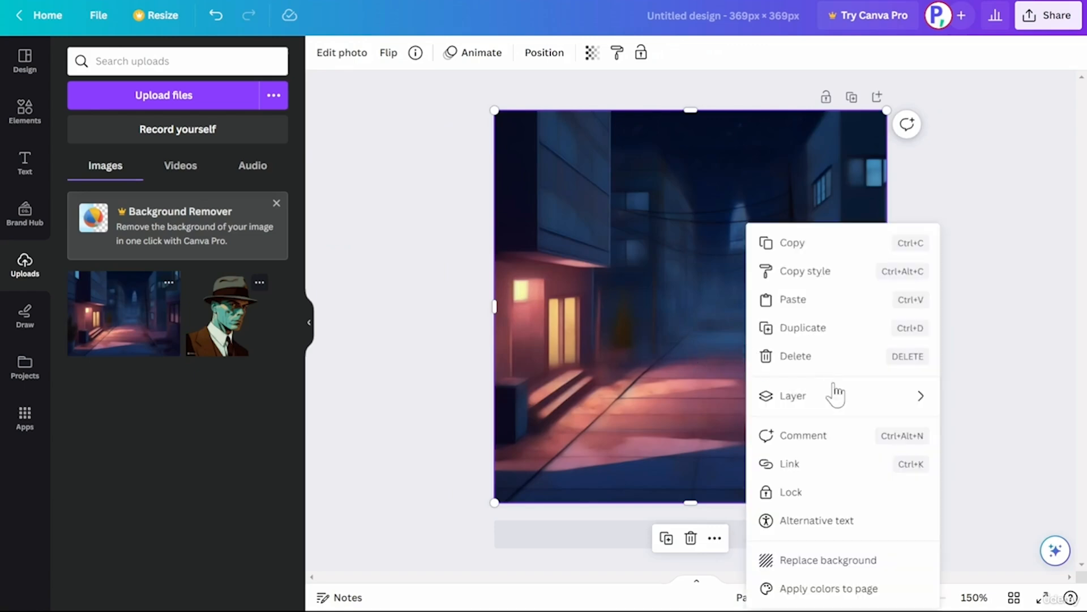
pyautogui.moveTo(849, 399)
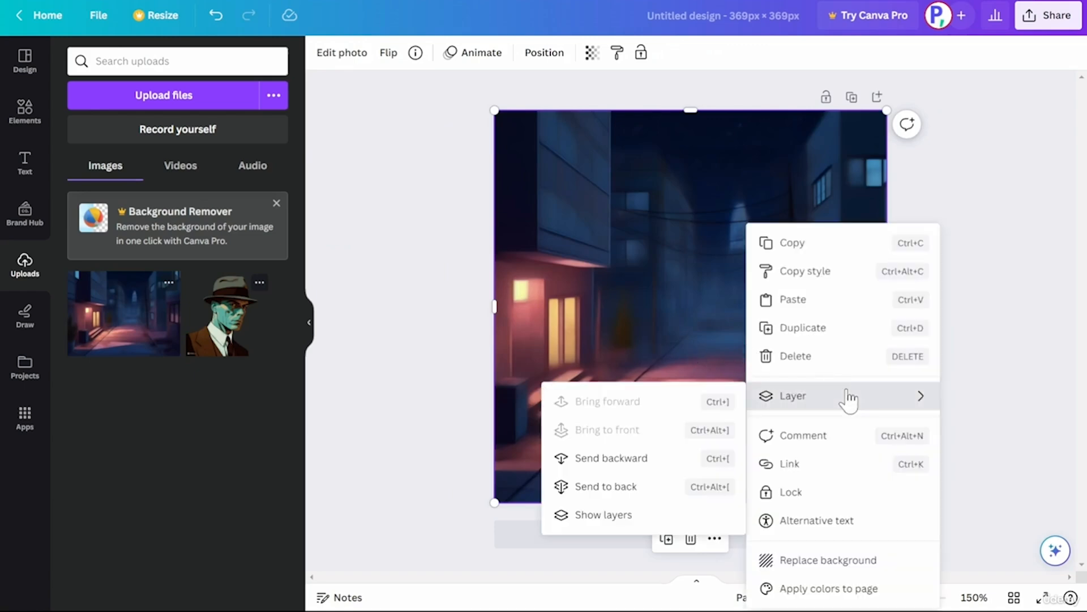
pyautogui.click(687, 494)
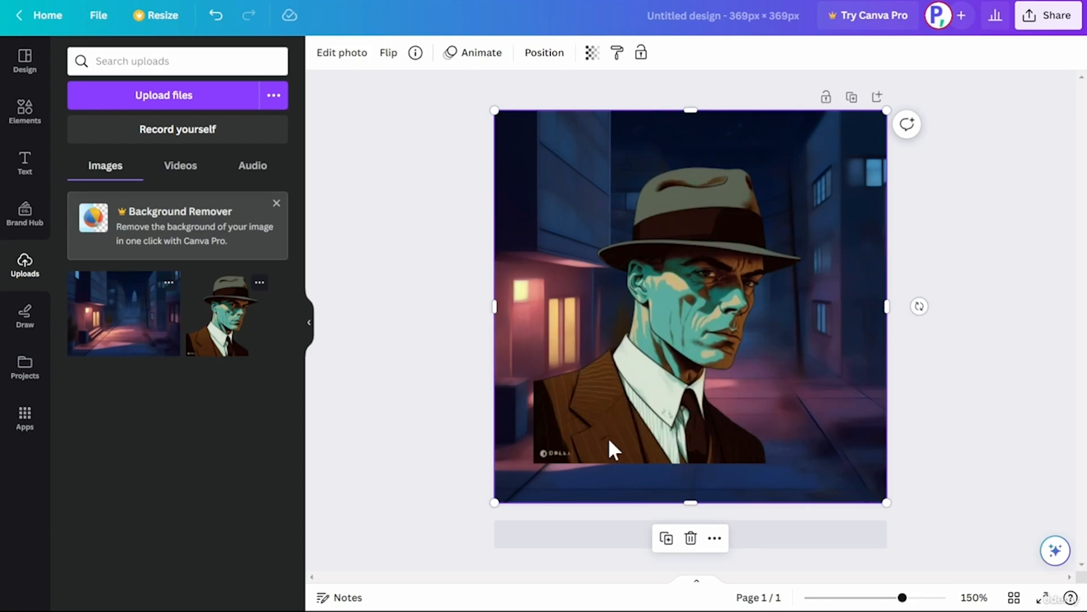
pyautogui.click(776, 416)
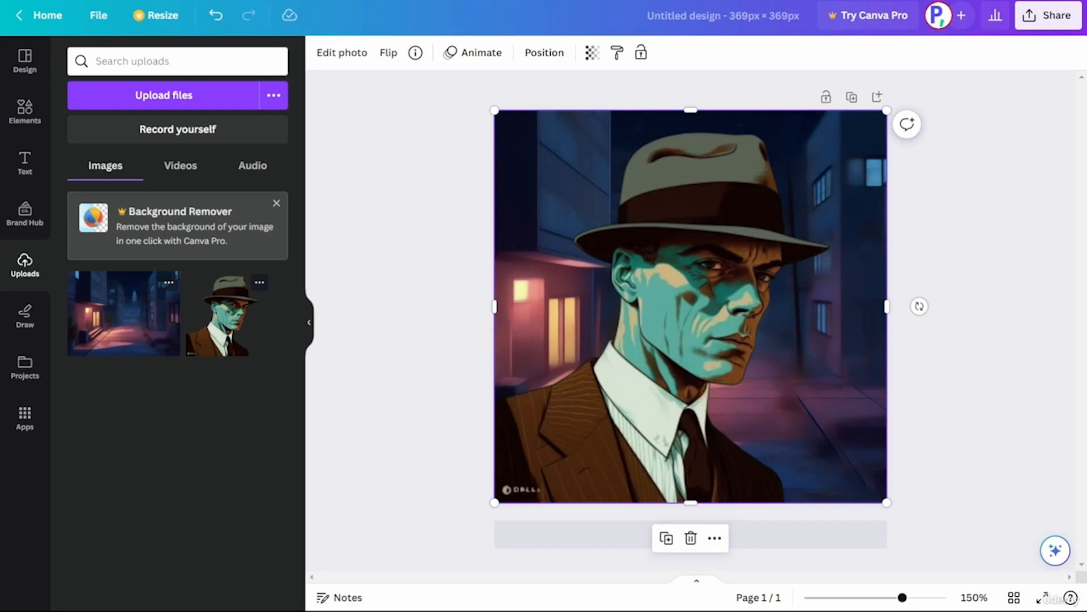
# Download the finished design as a PNG file.
pyautogui.click(1049, 15)
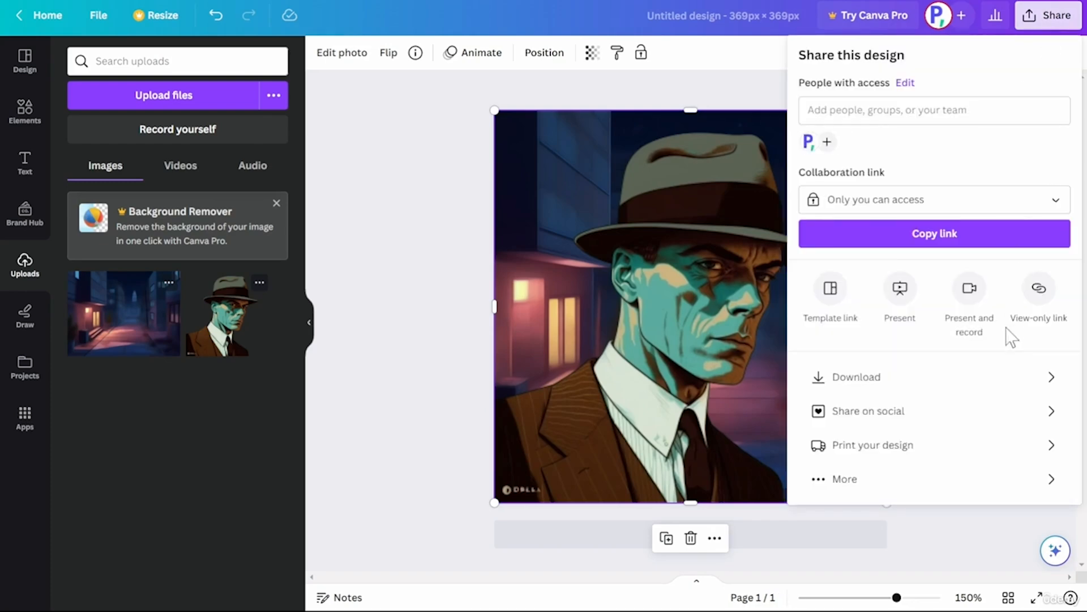
pyautogui.click(974, 383)
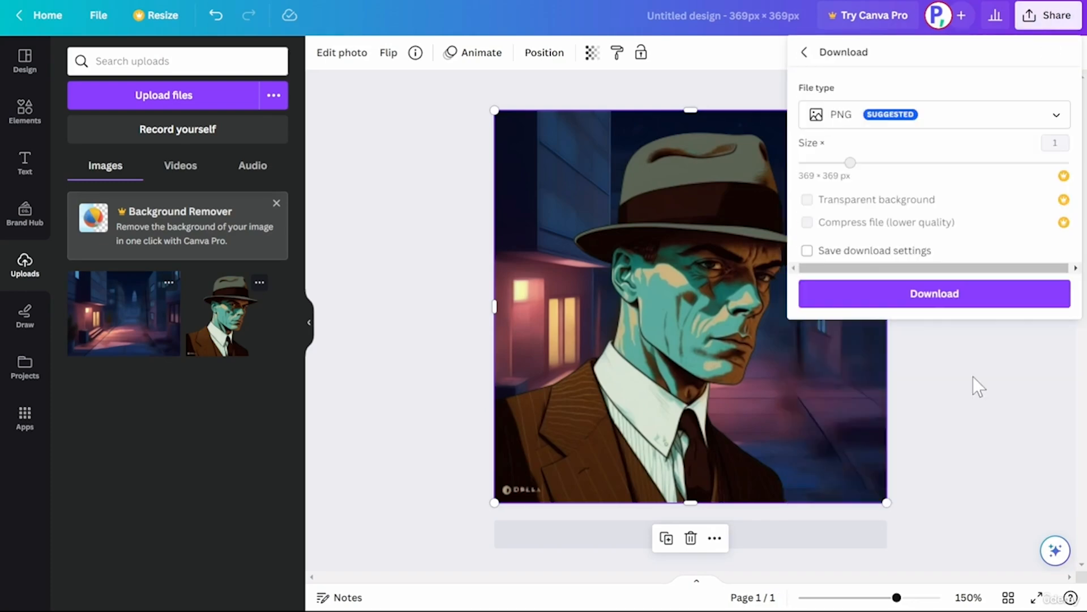
pyautogui.click(879, 293)
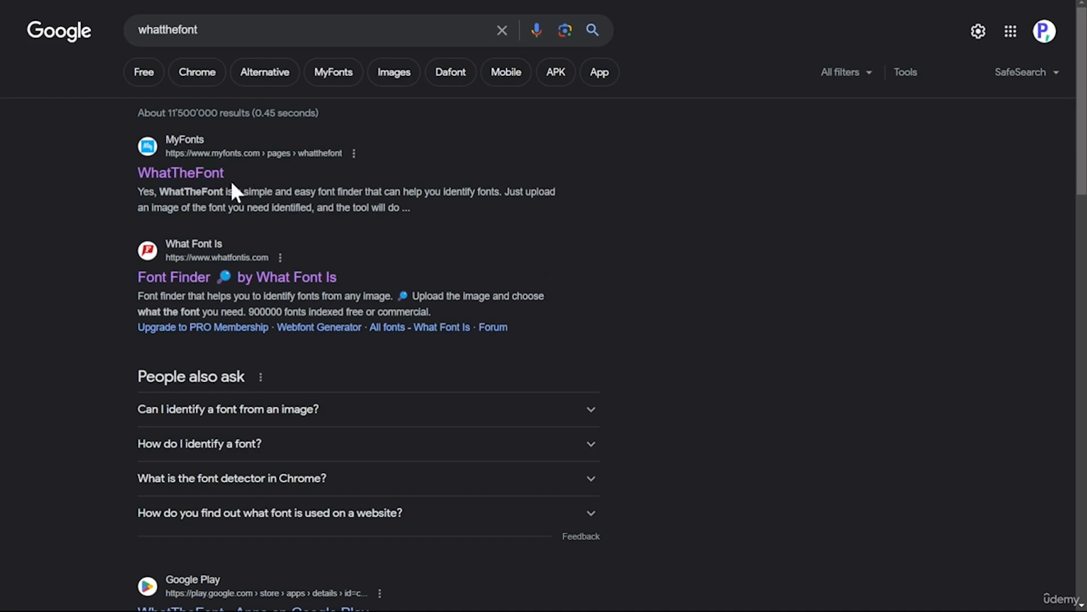
# Open WhatTheFont and identify the font of the title text in the football crest image.
pyautogui.click(208, 176)
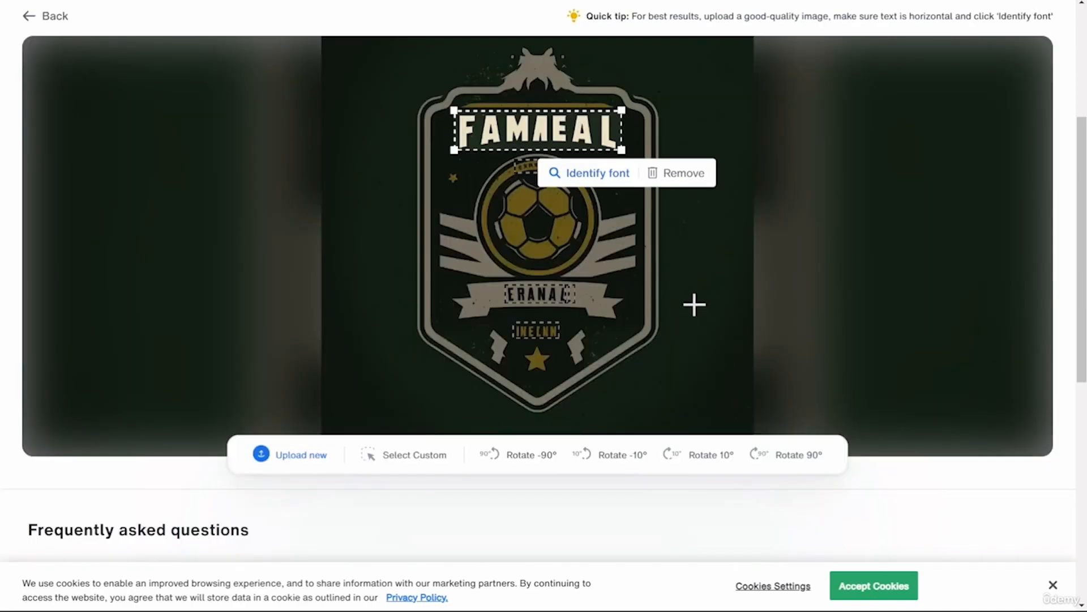
pyautogui.click(621, 183)
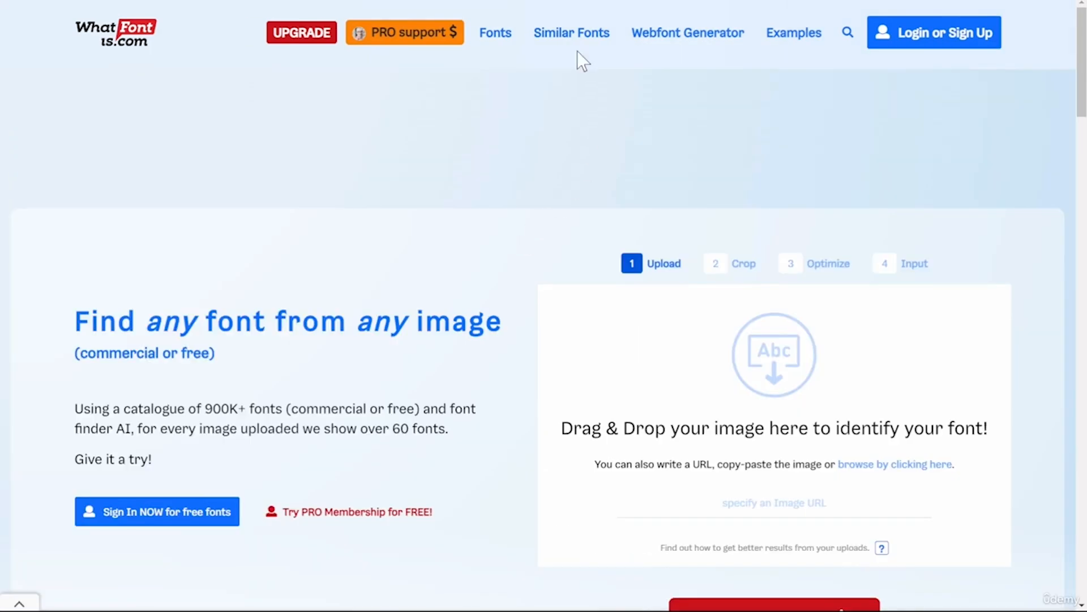
# Search WhatFontIs for fonts similar to ATF Railroad Gothic ATF Shadow Fill.
pyautogui.click(579, 39)
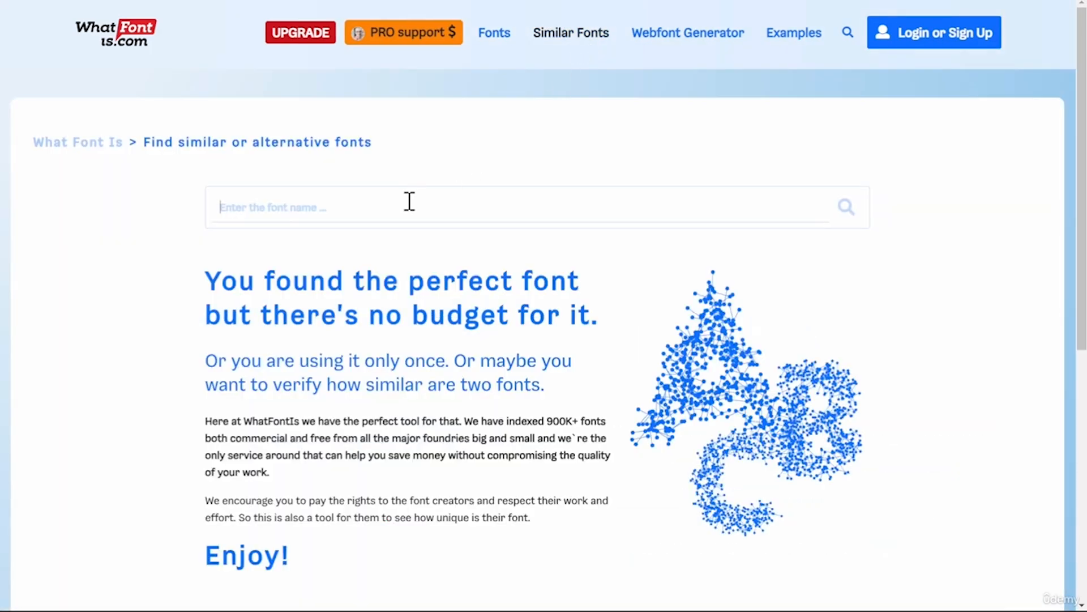
pyautogui.write('ATF RAI')
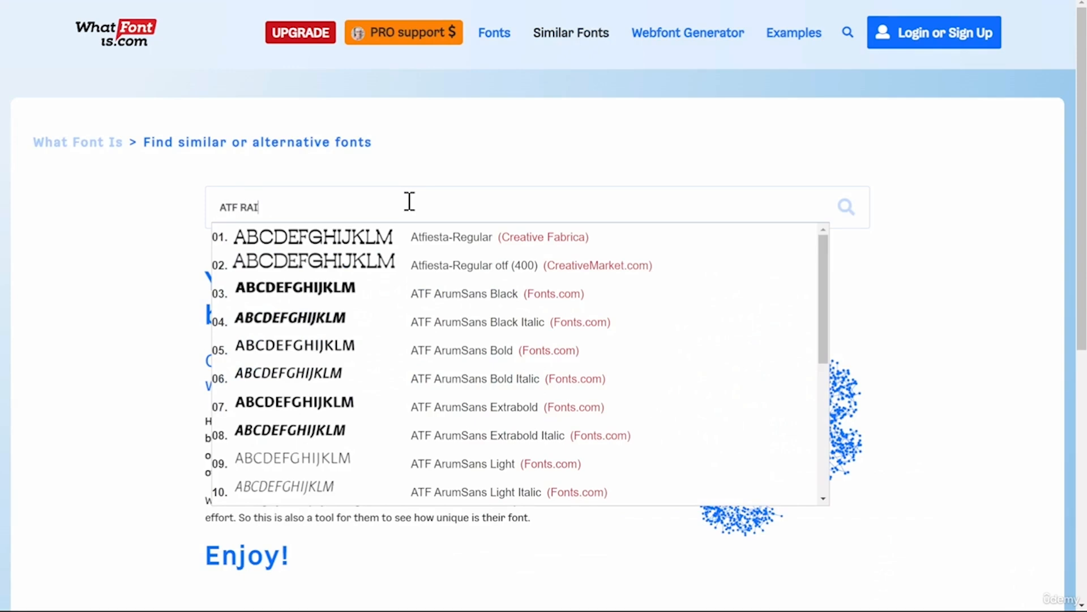
pyautogui.write('L')
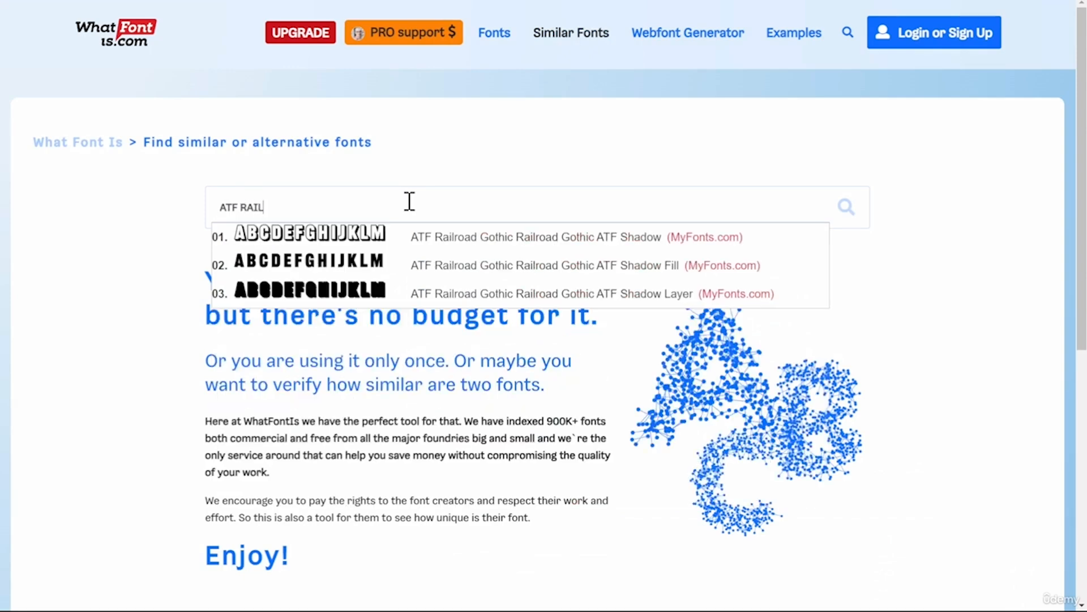
pyautogui.click(396, 260)
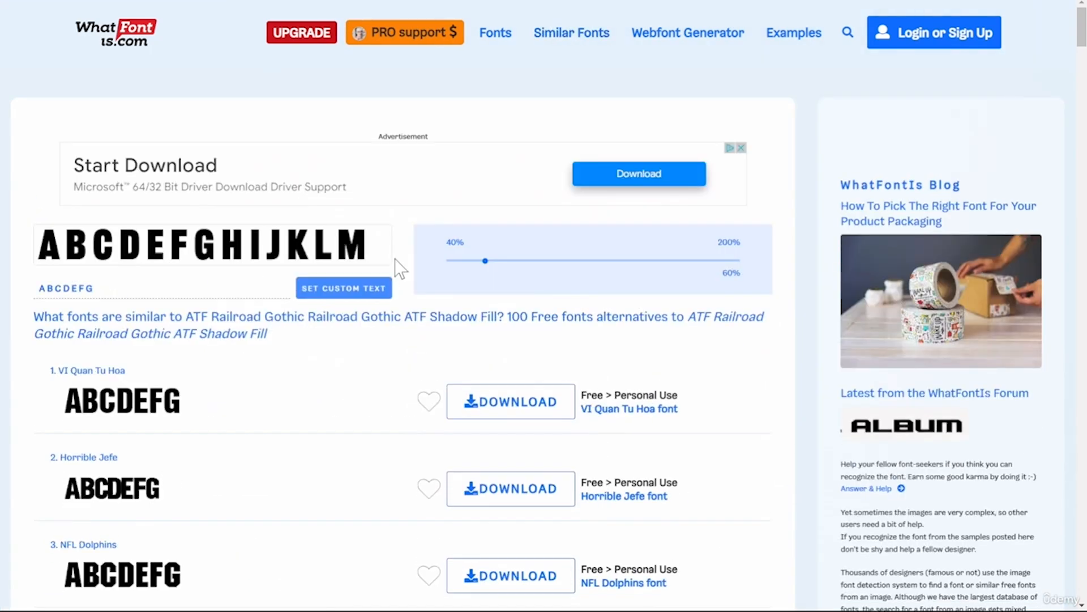
# Download the free VI Quan Tu Hoa font as a zip archive.
pyautogui.scroll(-2, 396, 266)
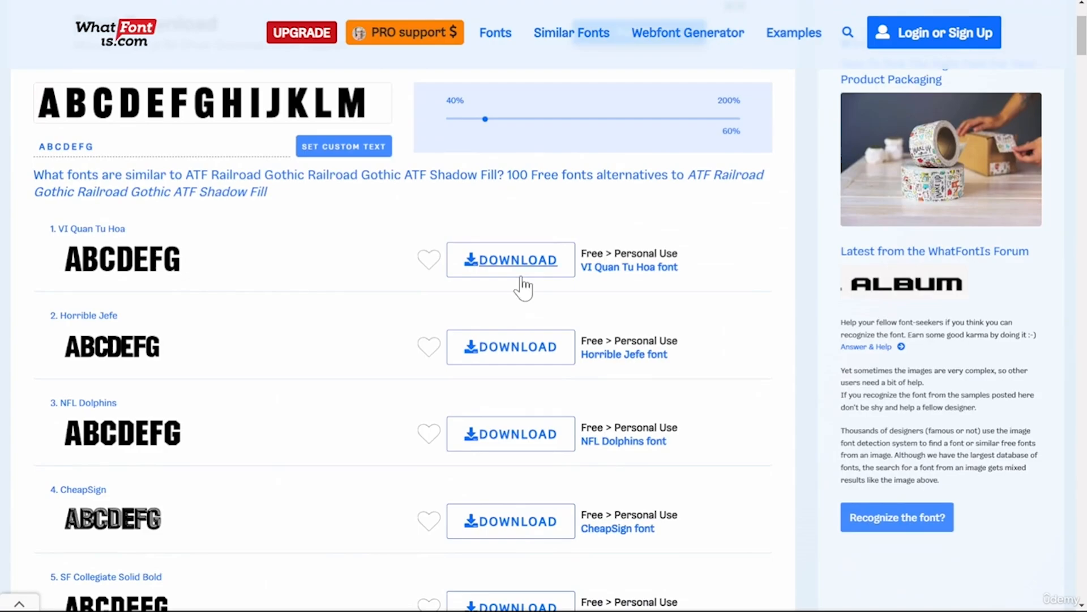
pyautogui.click(521, 278)
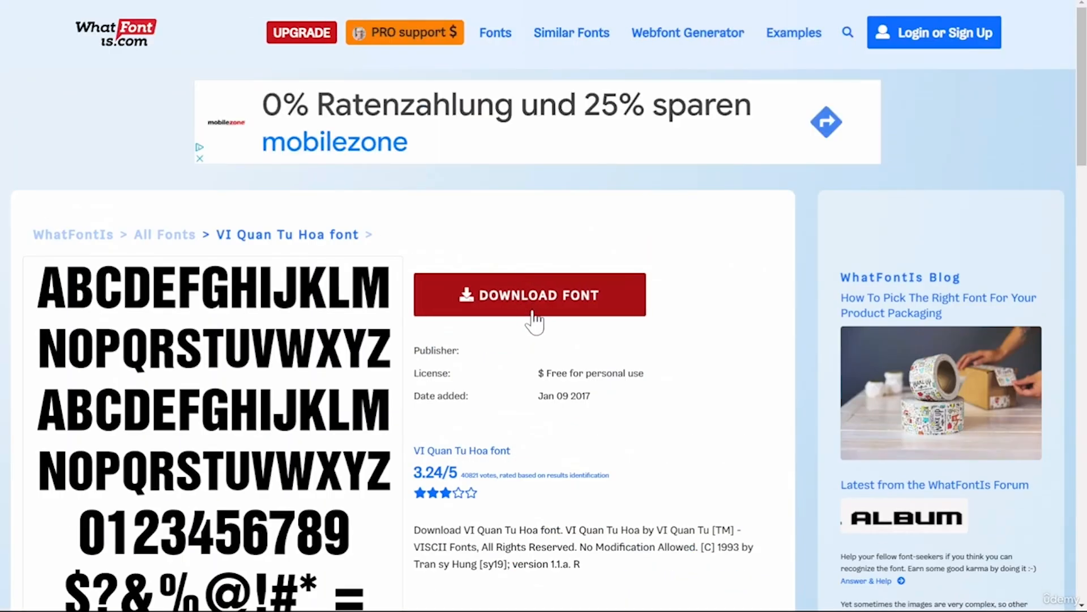
pyautogui.click(533, 321)
pyautogui.scroll(-1, 496, 396)
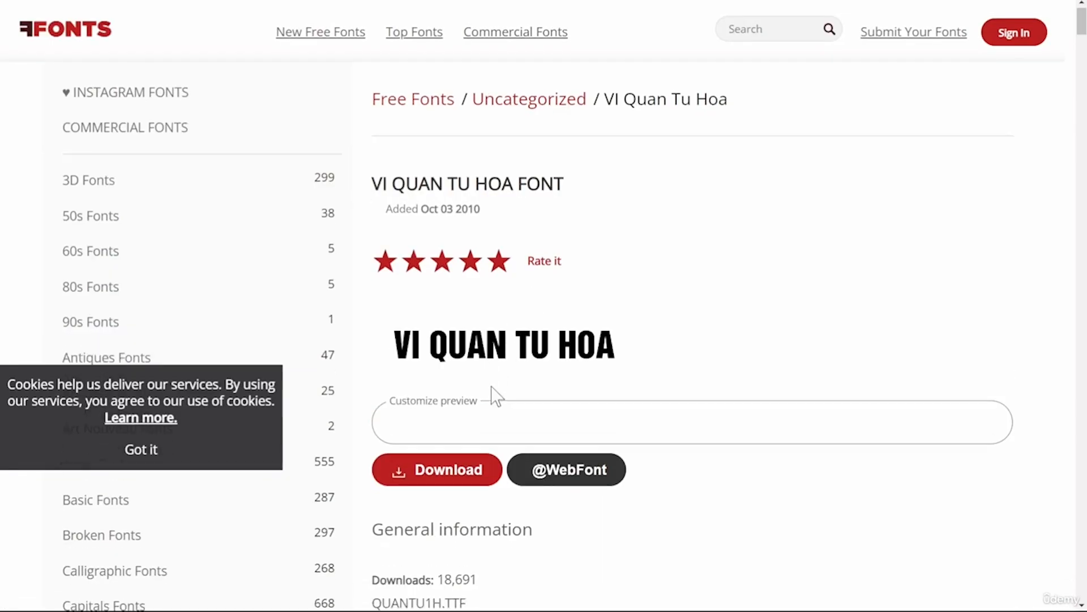
pyautogui.scroll(-1, 493, 395)
pyautogui.click(450, 432)
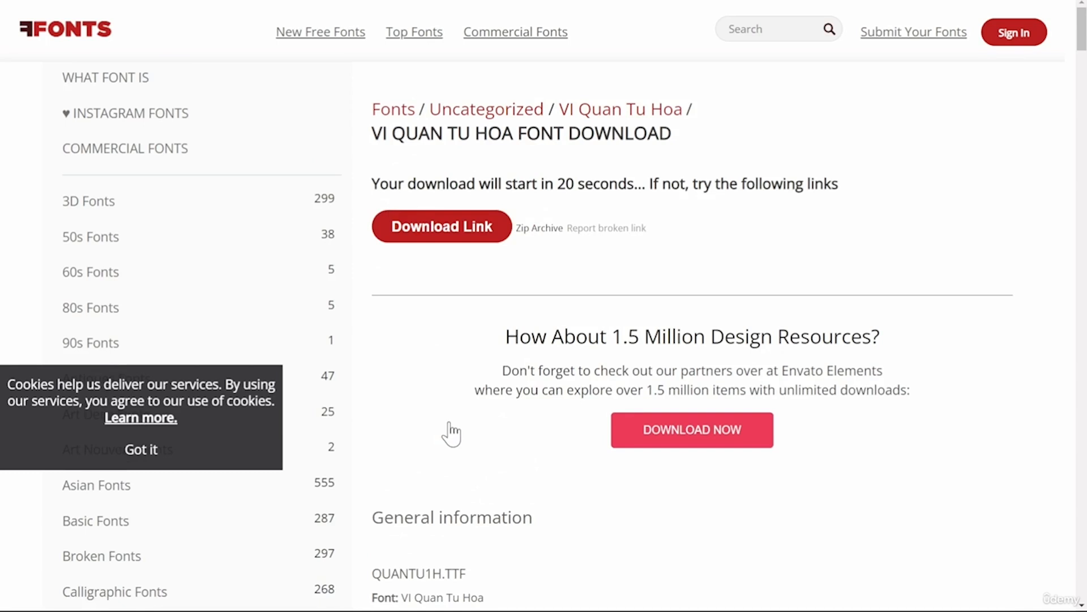
pyautogui.click(490, 239)
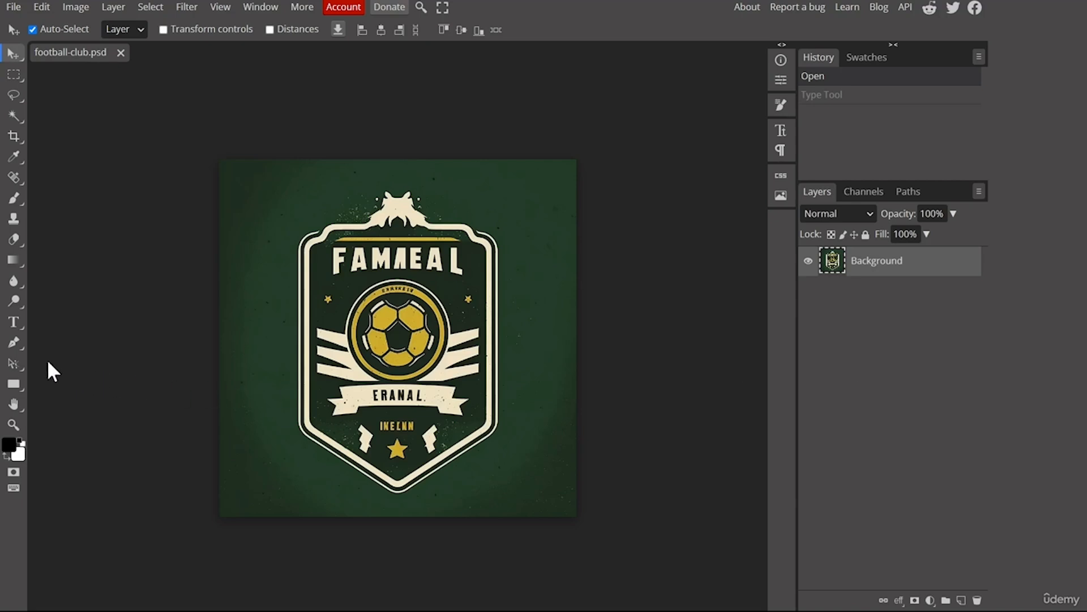
# Load the QUANTU1H.TTF font file into the Type tool's font list and keep it for future sessions.
pyautogui.click(14, 322)
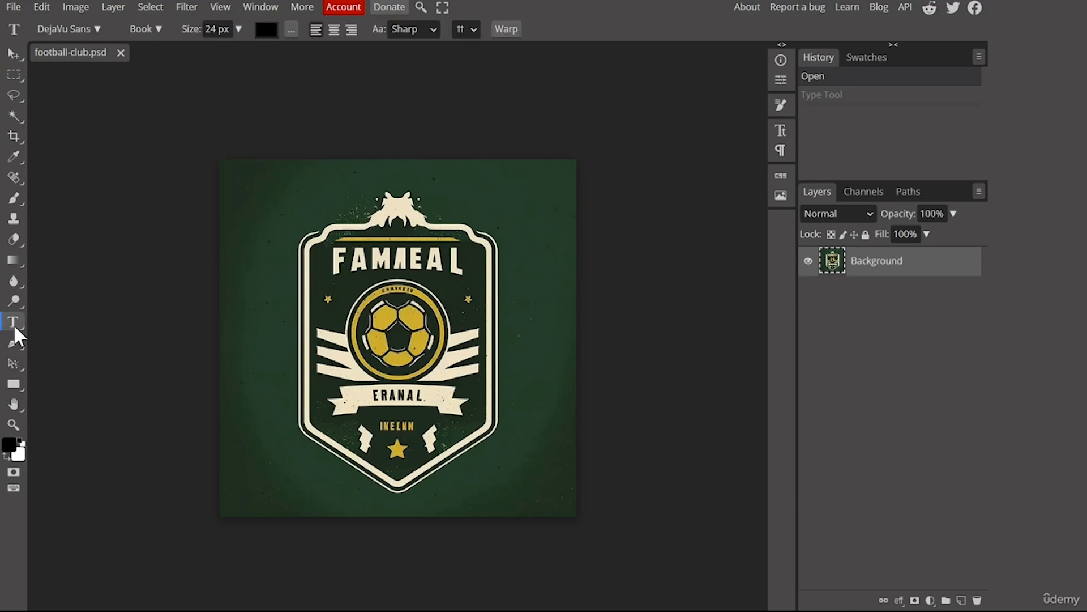
pyautogui.click(85, 30)
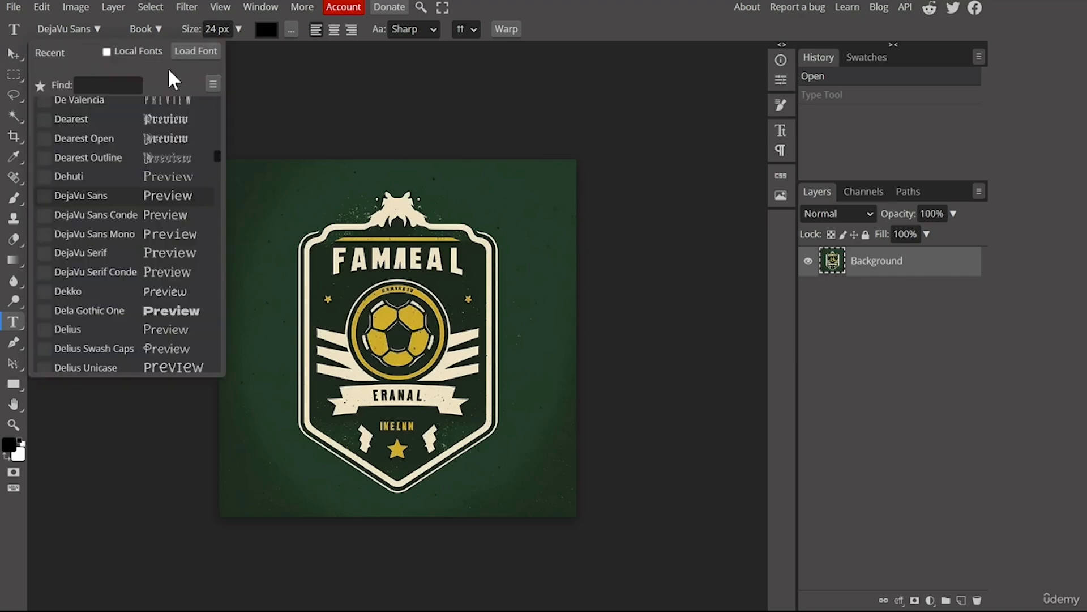
pyautogui.click(205, 51)
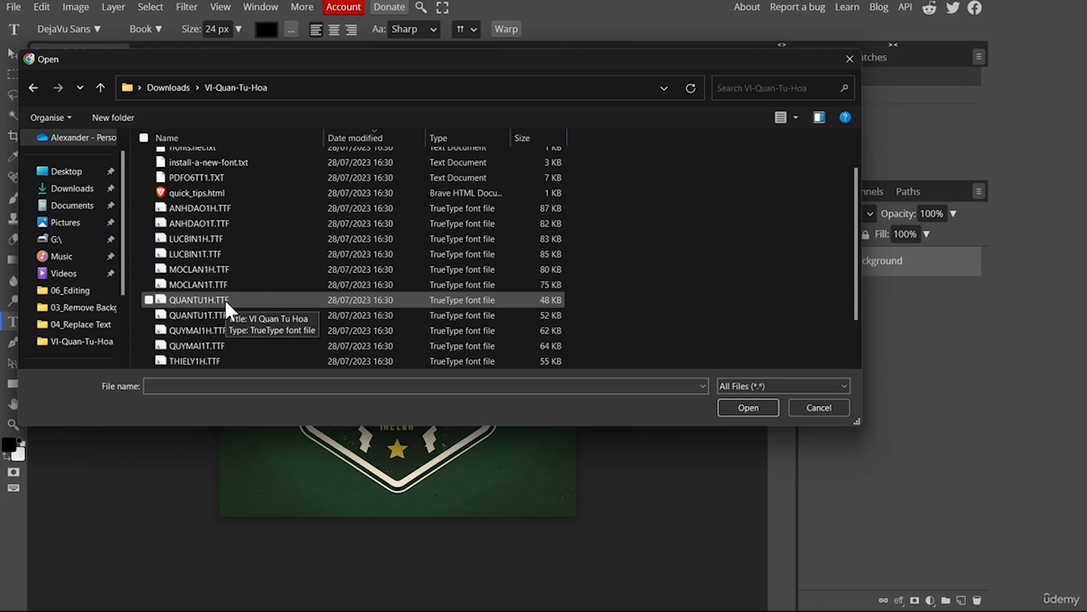
pyautogui.doubleClick(224, 298)
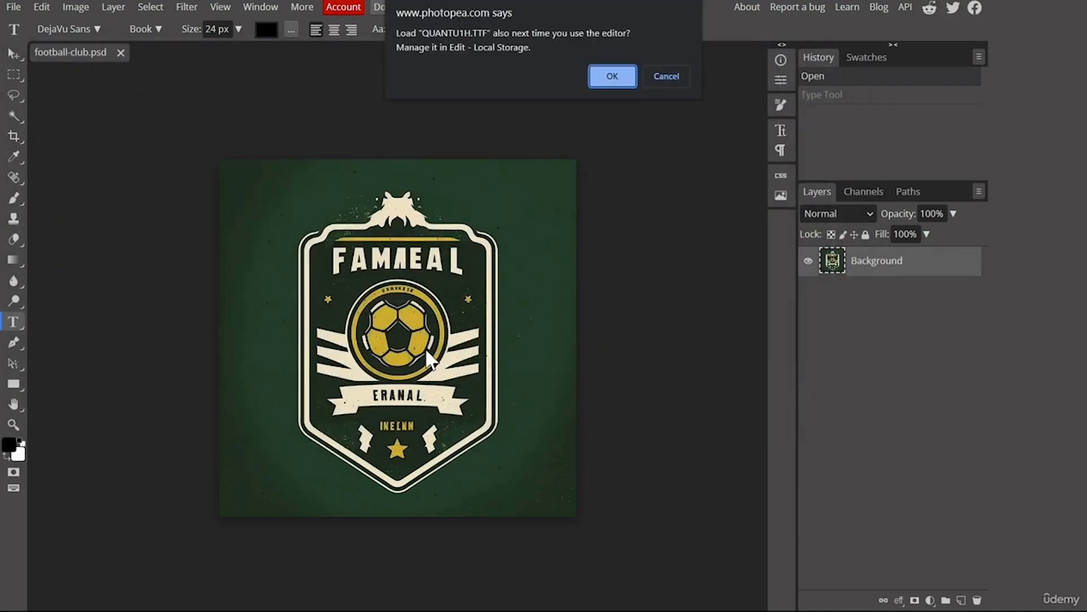
pyautogui.click(612, 77)
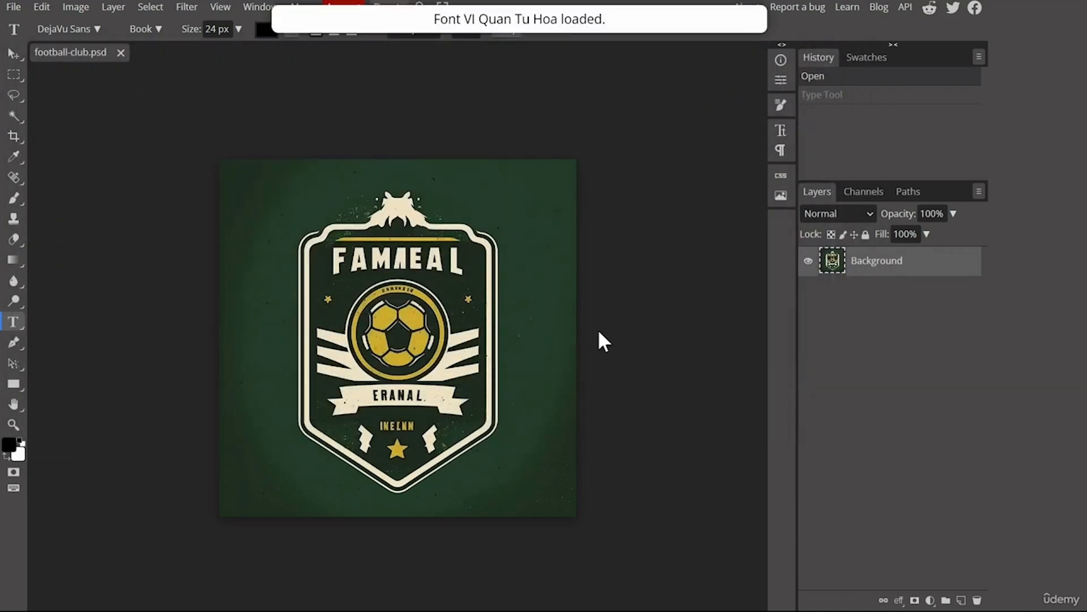
# Erase the leading F of the crest's title with the Spot Healing Brush Tool.
pyautogui.press('v')
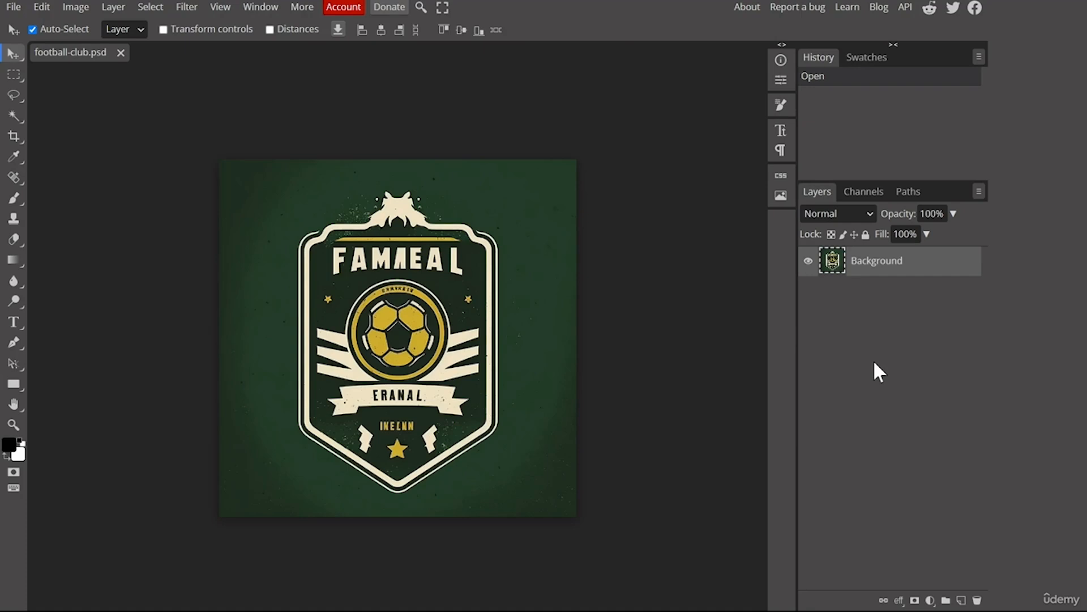
pyautogui.click(18, 175)
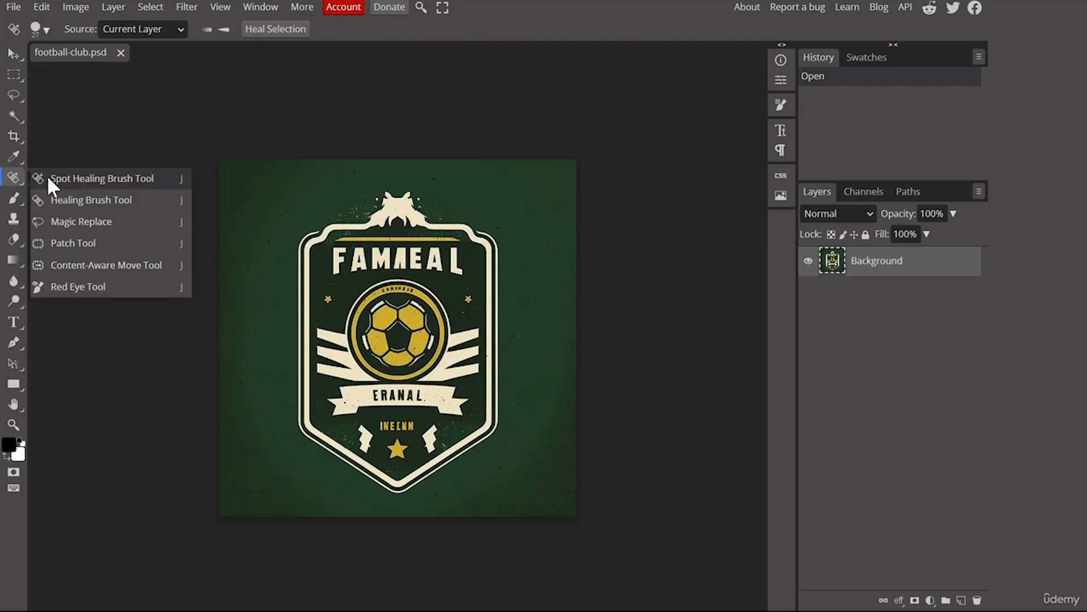
pyautogui.click(80, 175)
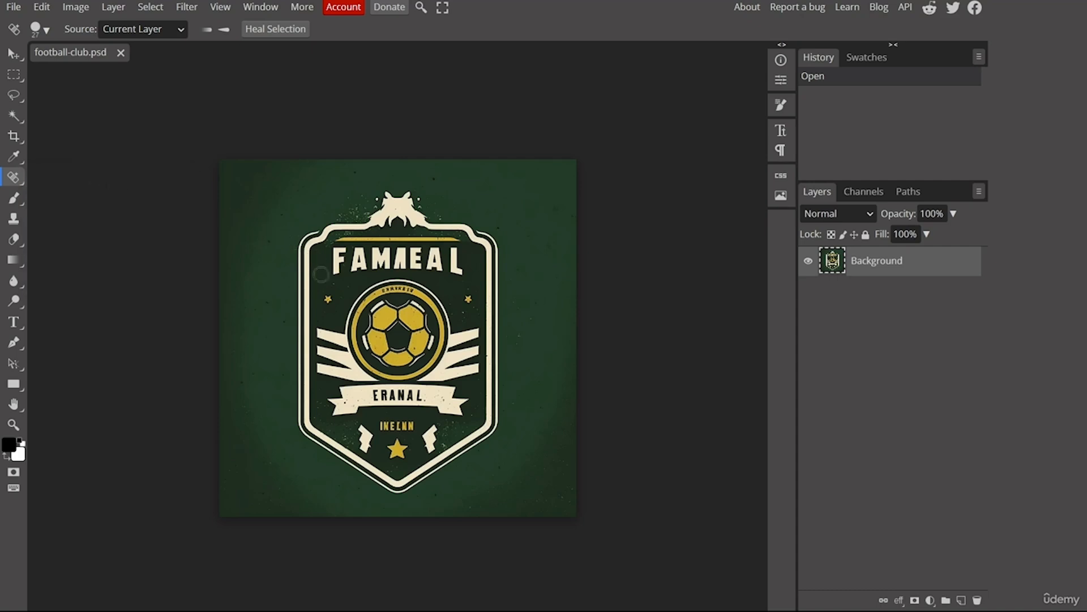
pyautogui.click(336, 271)
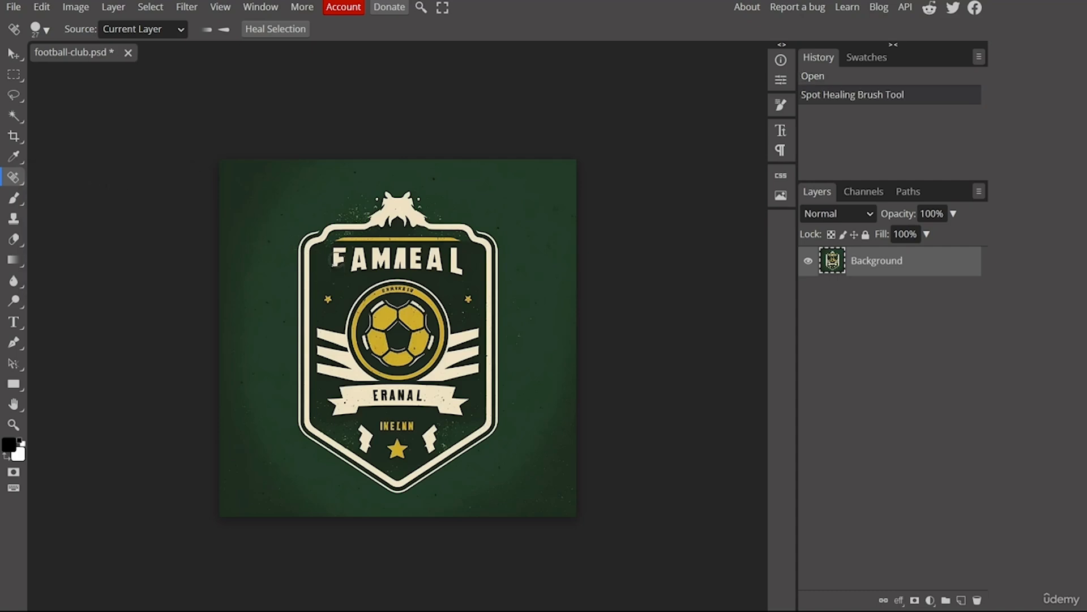
pyautogui.click(338, 261)
pyautogui.click(338, 255)
pyautogui.click(338, 253)
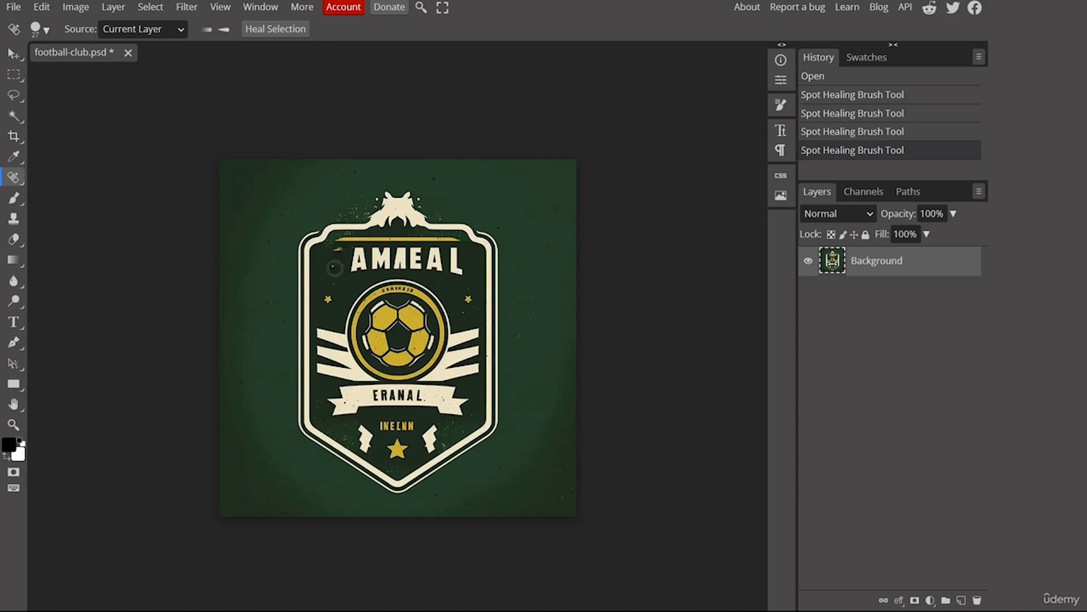
# Heal away the leftover marks where the F of the title was.
pyautogui.scroll(5, 336, 260)
pyautogui.click(327, 255)
pyautogui.click(371, 238)
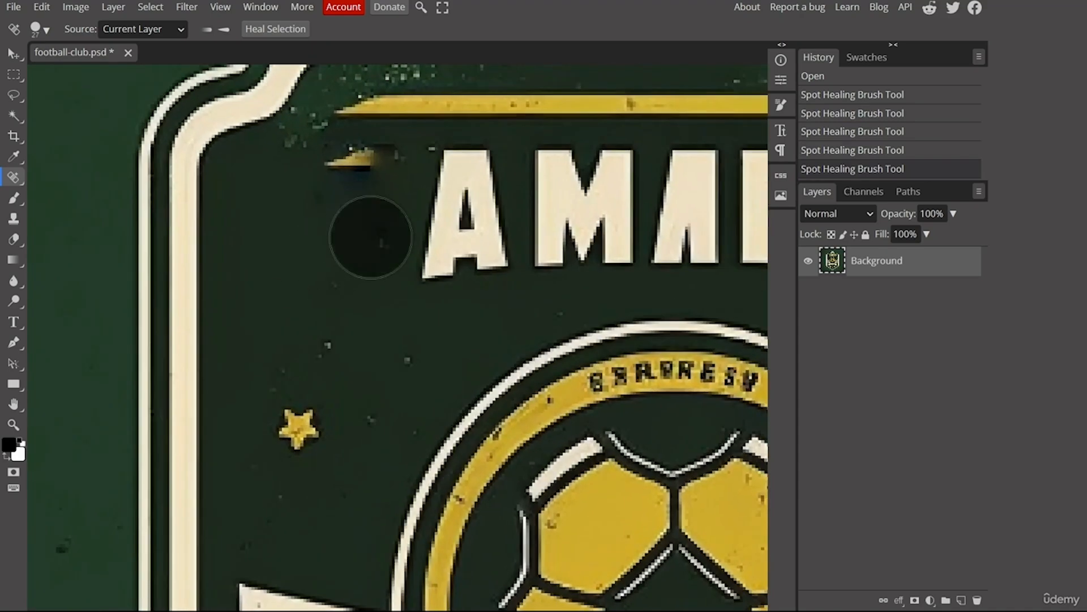
pyautogui.click(364, 182)
pyautogui.click(334, 170)
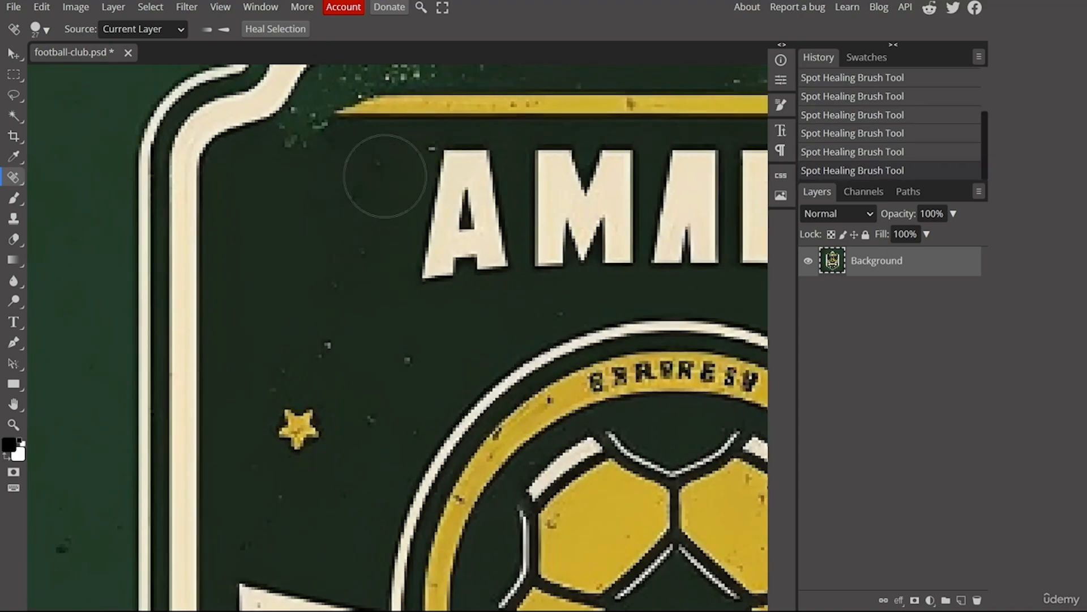
# Set the healing brush size to 69 px and heal away the title's first A.
pyautogui.click(461, 174)
pyautogui.click(450, 173)
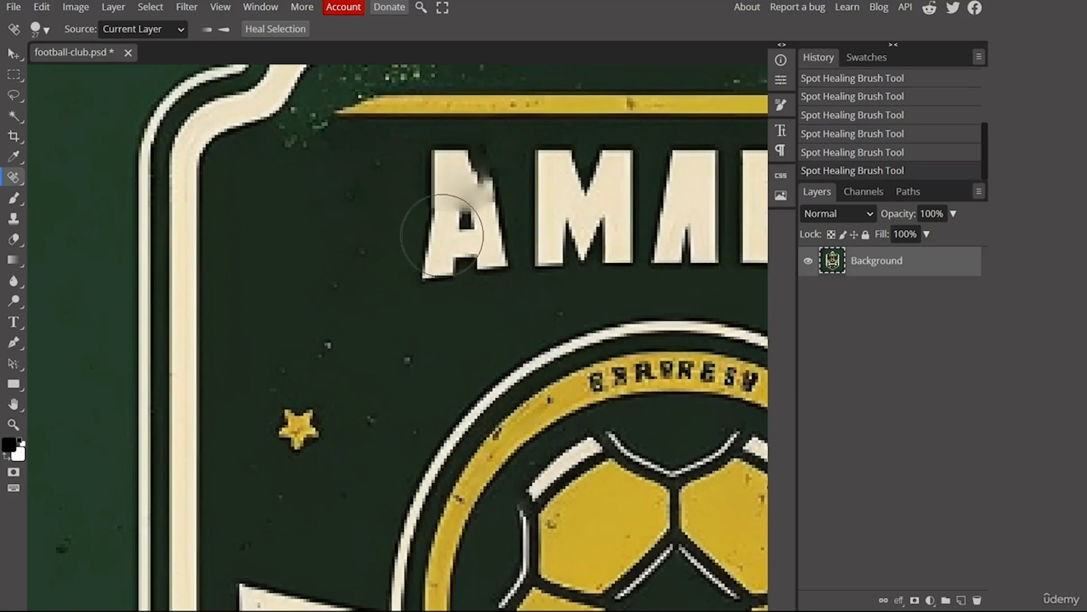
pyautogui.click(442, 238)
pyautogui.click(49, 31)
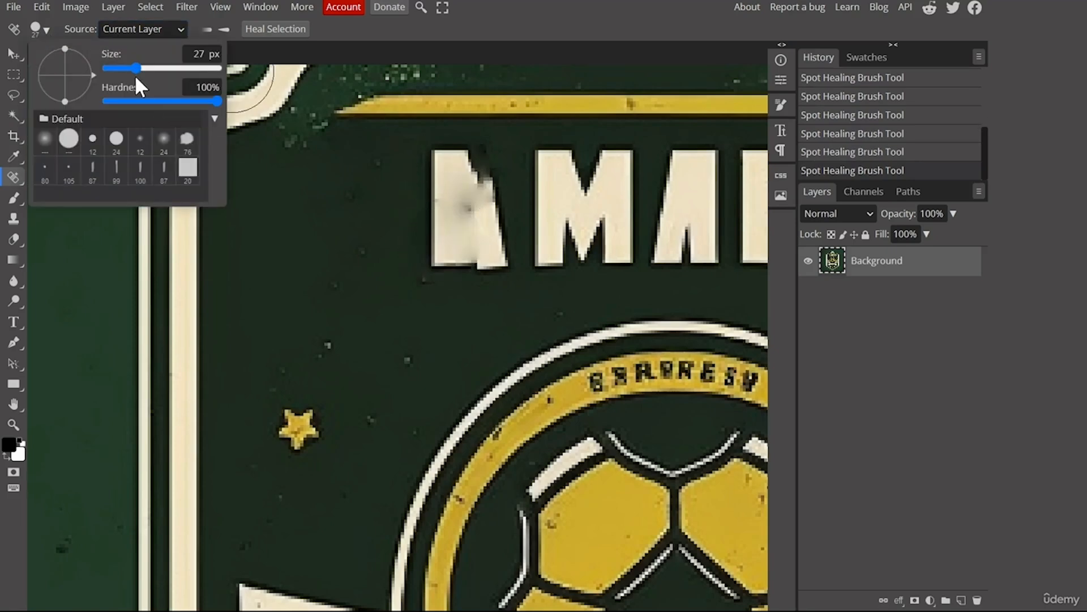
pyautogui.moveTo(136, 68); pyautogui.dragTo(148, 68)
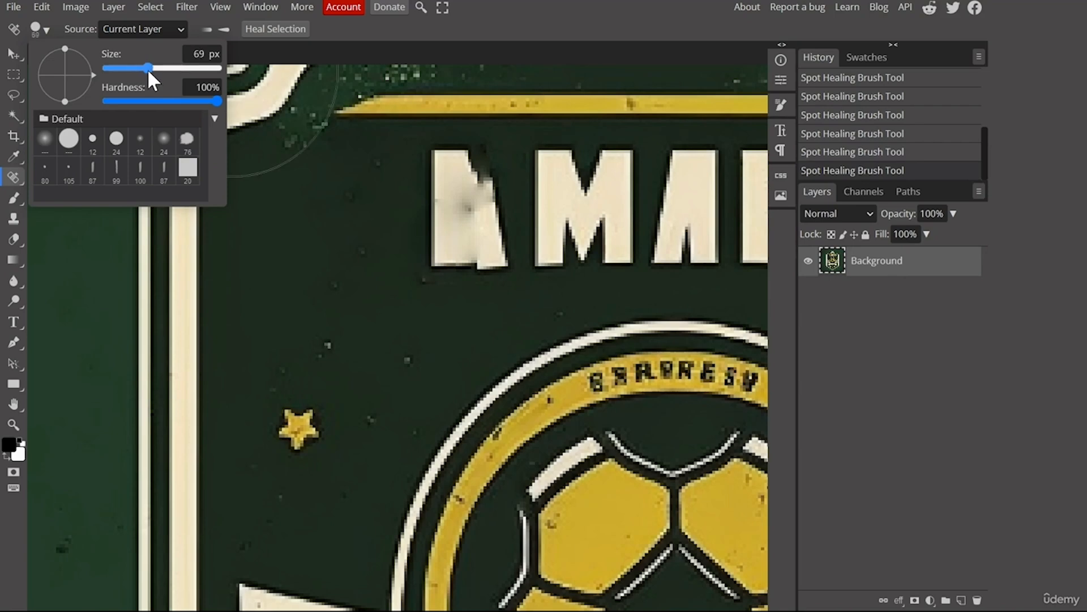
pyautogui.click(422, 226)
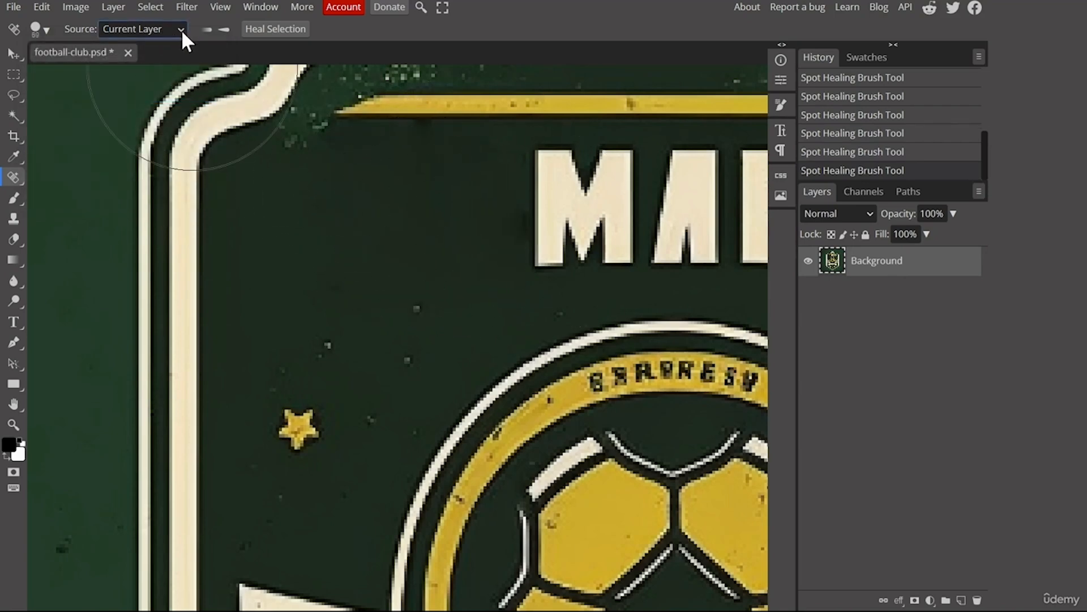
# Set the healing brush size to 56 px and heal away the title's M and following A.
pyautogui.click(49, 26)
pyautogui.moveTo(146, 68)
pyautogui.mouseDown()
pyautogui.moveTo(131, 67)
pyautogui.moveTo(145, 68)
pyautogui.mouseUp()
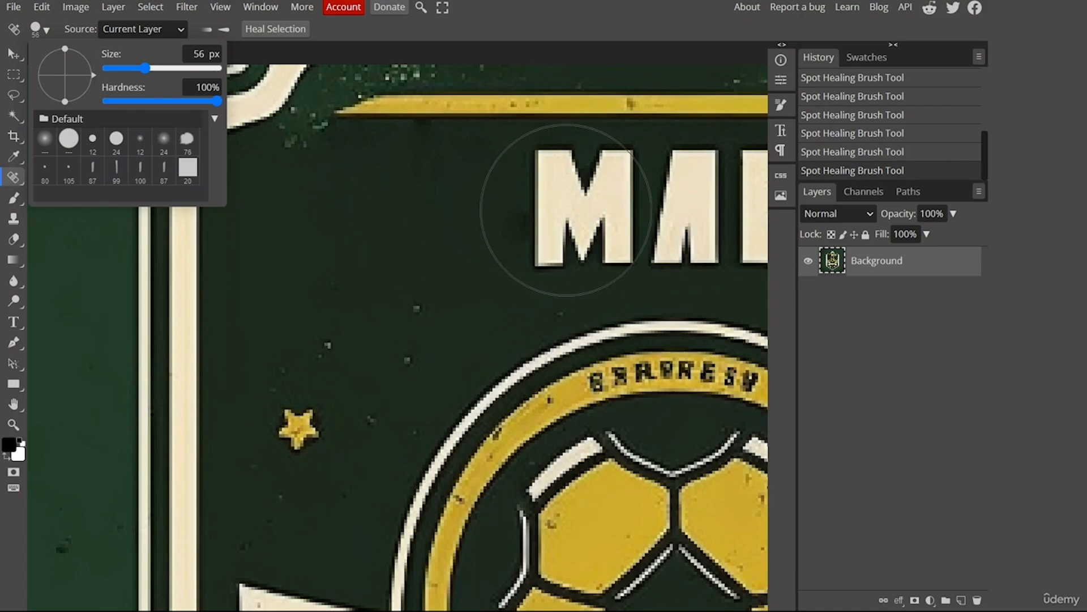
pyautogui.click(560, 205)
pyautogui.click(595, 198)
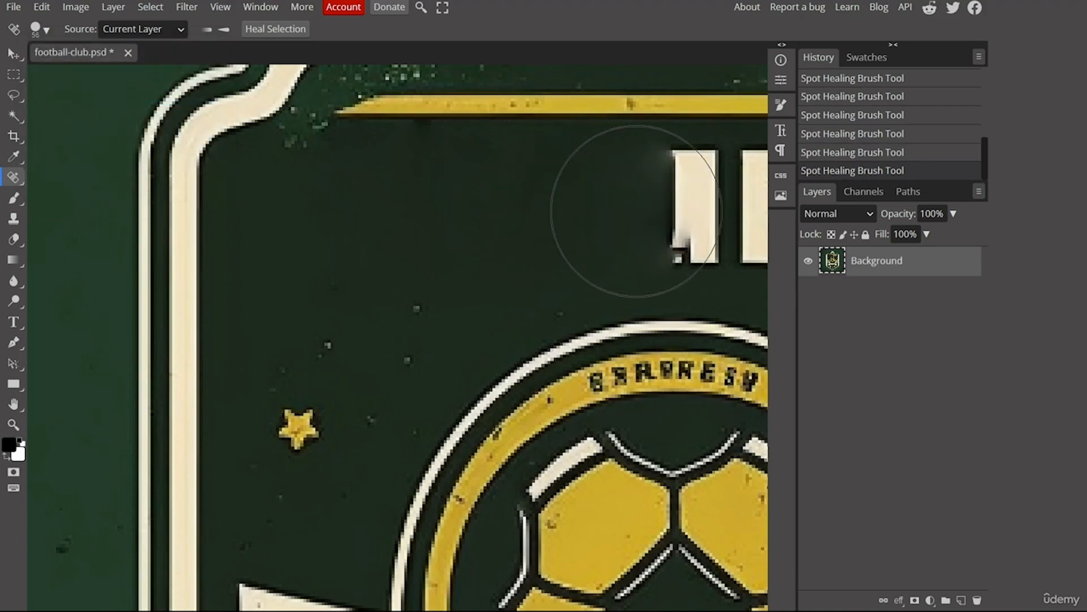
pyautogui.click(652, 198)
# Heal away the remaining E, A and L letters of the crest's title.
pyautogui.scroll(-3, 627, 169)
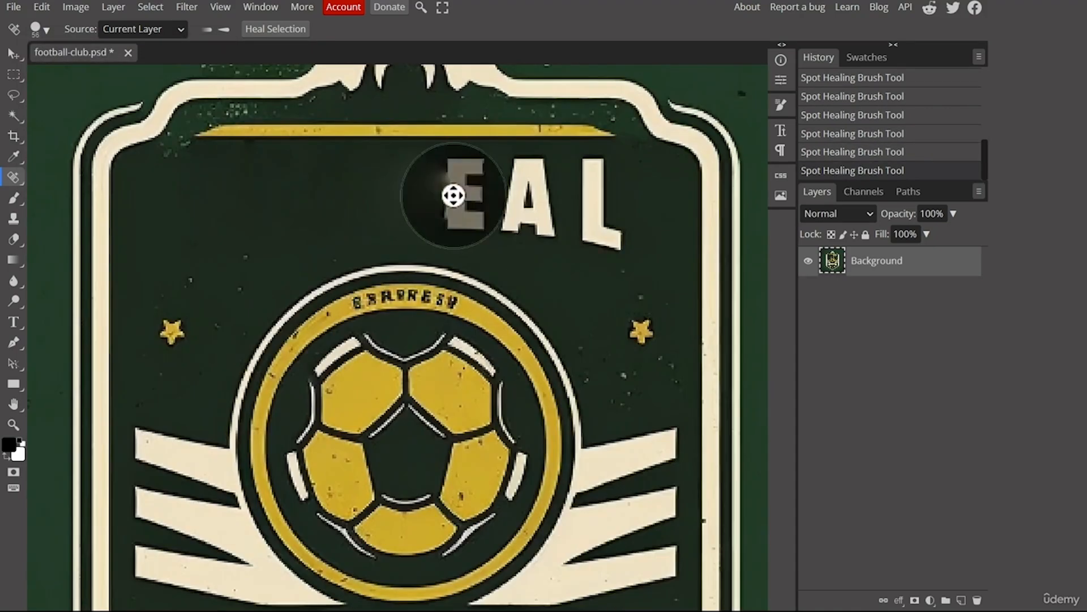
pyautogui.moveTo(453, 196); pyautogui.dragTo(601, 229)
pyautogui.scroll(-10, 555, 249)
pyautogui.scroll(7, 396, 184)
pyautogui.click(507, 185)
pyautogui.hotkey('ctrl', 'z')
pyautogui.scroll(-1, 442, 198)
# Set the healing brush size to 27 px and heal away the small lettering above the bottom star.
pyautogui.click(47, 30)
pyautogui.moveTo(145, 68); pyautogui.dragTo(136, 68)
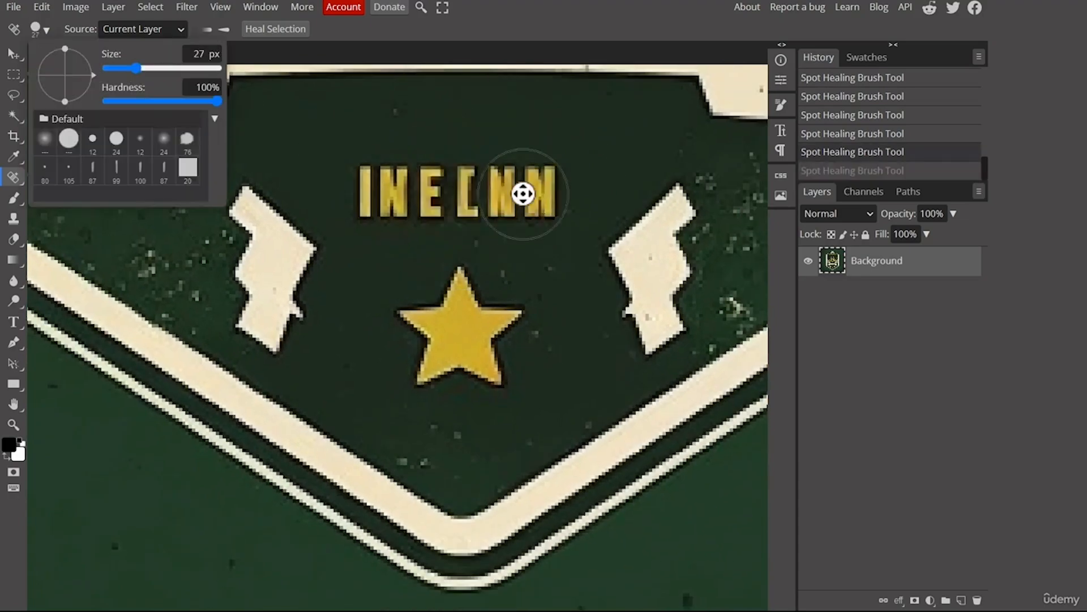
pyautogui.moveTo(538, 194); pyautogui.dragTo(377, 193)
# Reduce the brush size and heal away the curved lettering on the ring around the ball.
pyautogui.scroll(4, 453, 227)
pyautogui.moveTo(538, 221); pyautogui.dragTo(339, 223)
pyautogui.scroll(-5, 418, 243)
pyautogui.scroll(8, 419, 142)
pyautogui.click(46, 30)
pyautogui.moveTo(136, 68); pyautogui.dragTo(112, 68)
pyautogui.moveTo(352, 232); pyautogui.dragTo(405, 226)
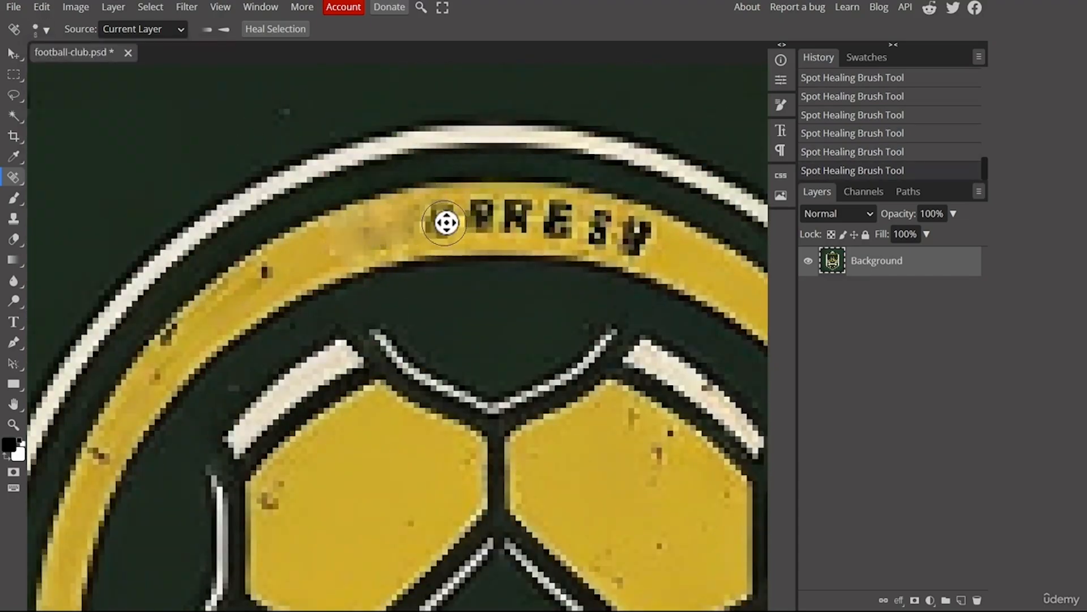
pyautogui.moveTo(644, 238); pyautogui.dragTo(595, 226)
pyautogui.moveTo(566, 220); pyautogui.dragTo(442, 218)
pyautogui.click(371, 240)
pyautogui.scroll(-8, 524, 255)
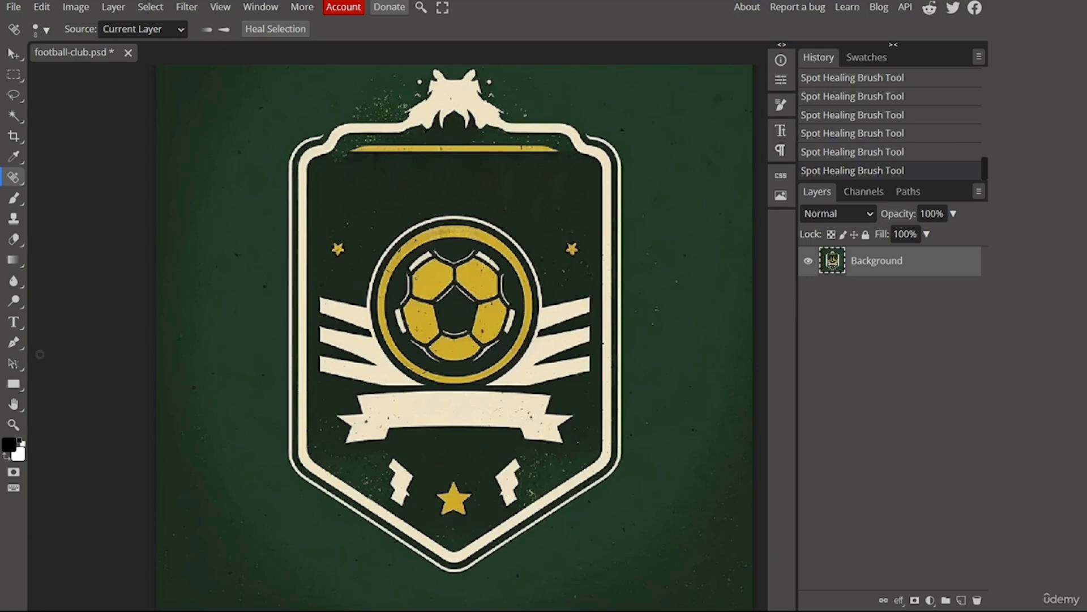
# Switch to the Type tool and choose the VI Quan Tu Hoa font by searching for it.
pyautogui.click(14, 323)
pyautogui.click(87, 30)
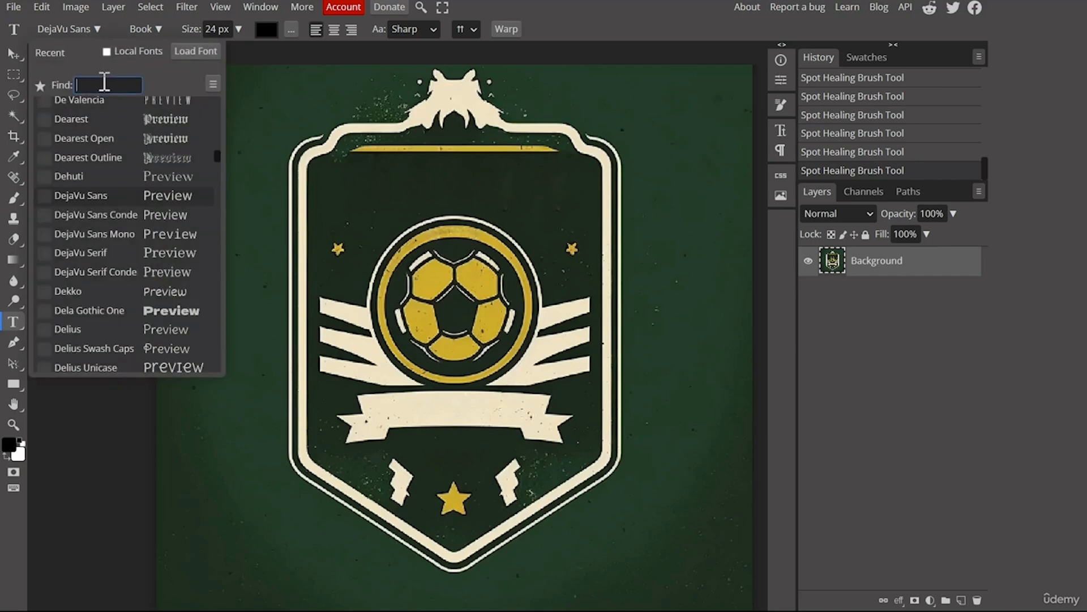
pyautogui.write('VI quan')
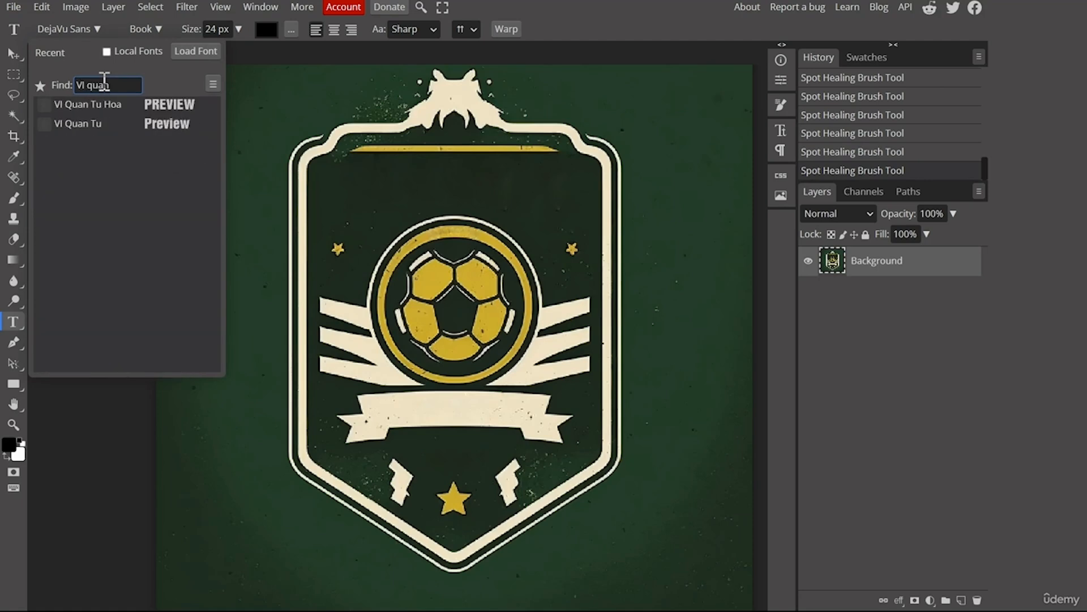
pyautogui.click(108, 106)
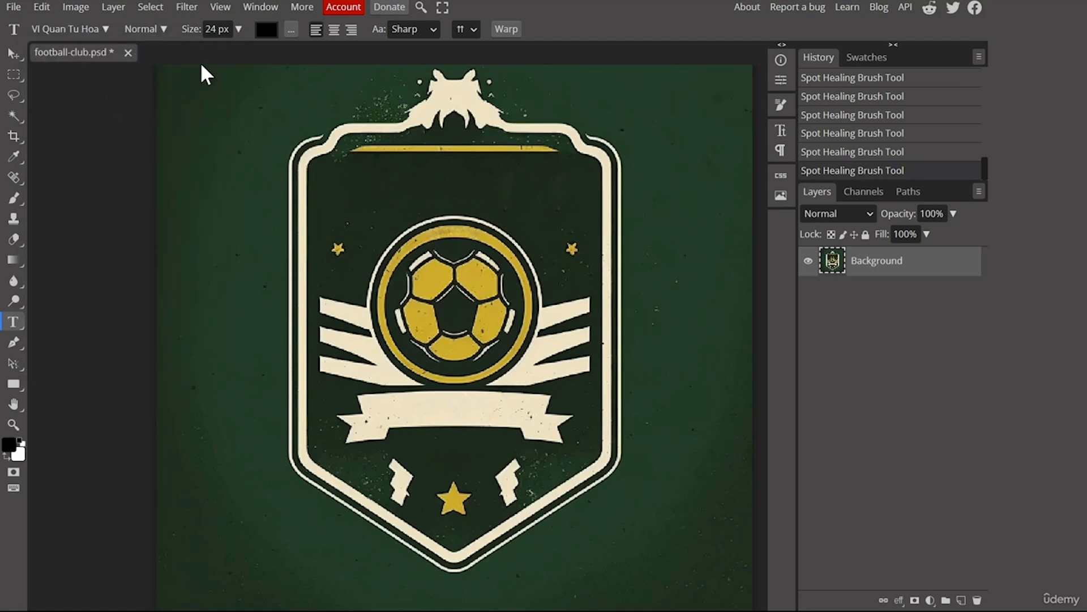
# Pick a dark text colour in the Color Picker.
pyautogui.click(265, 32)
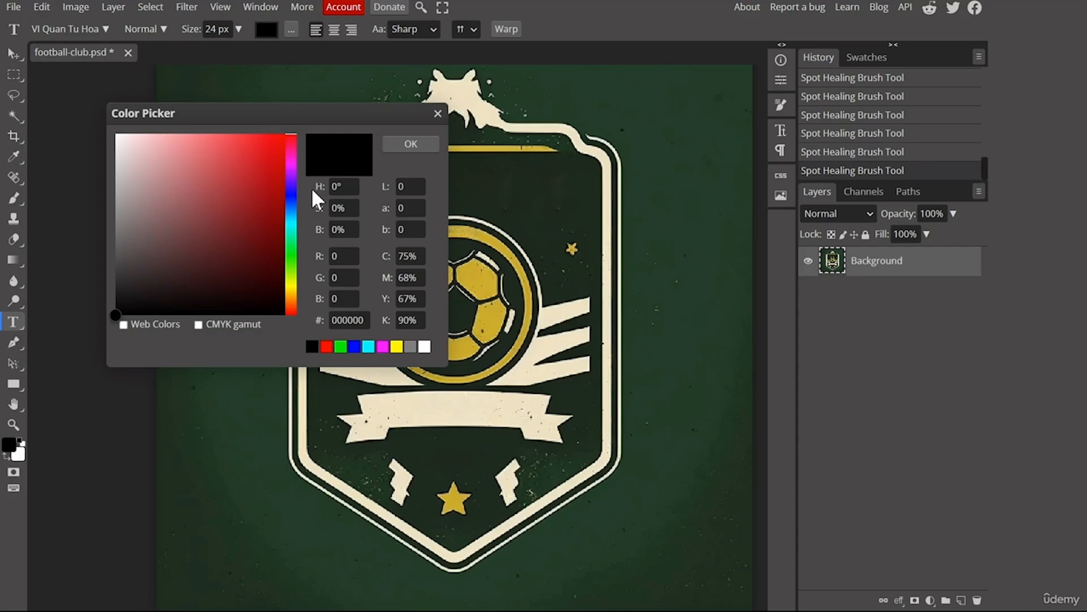
pyautogui.click(118, 279)
pyautogui.moveTo(118, 278); pyautogui.dragTo(195, 296)
pyautogui.click(422, 145)
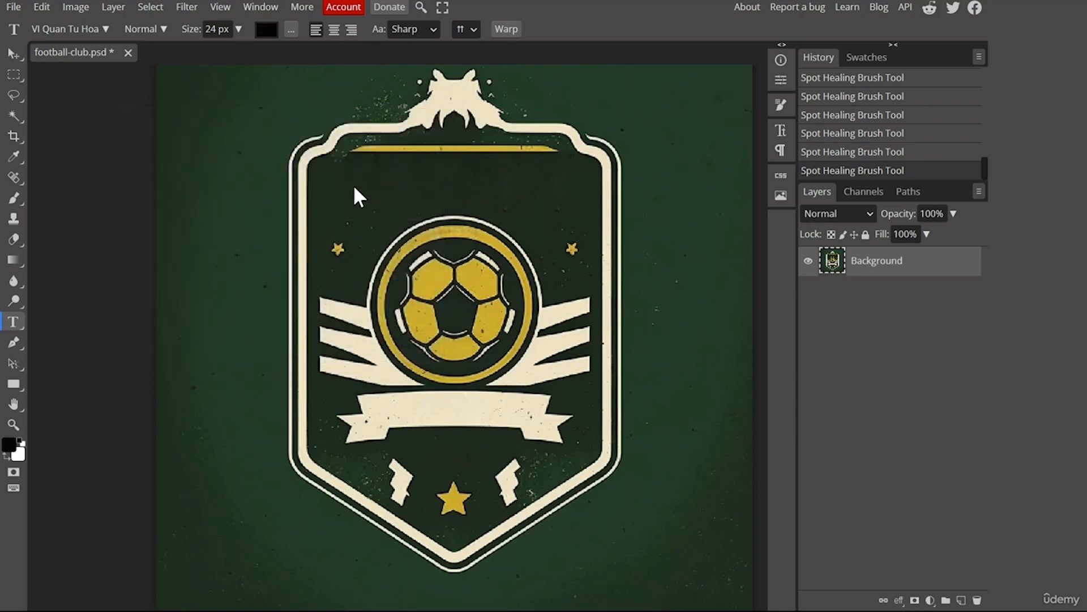
# Add the text F.C NEW YORK and place it on the crest's banner.
pyautogui.click(354, 187)
pyautogui.write('F.C NEW YORK')
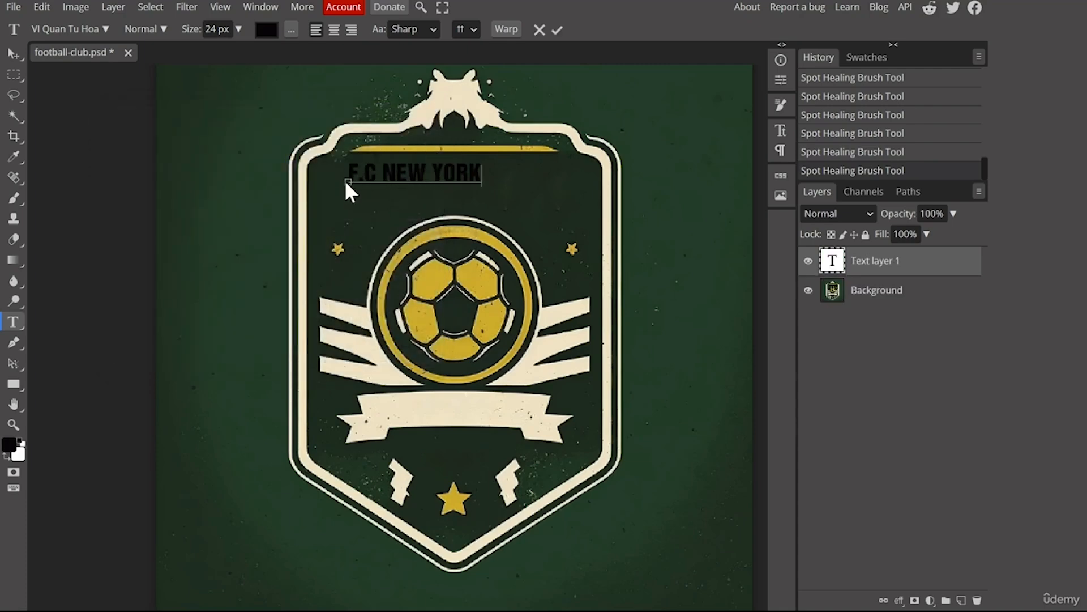
pyautogui.moveTo(482, 205); pyautogui.dragTo(519, 443)
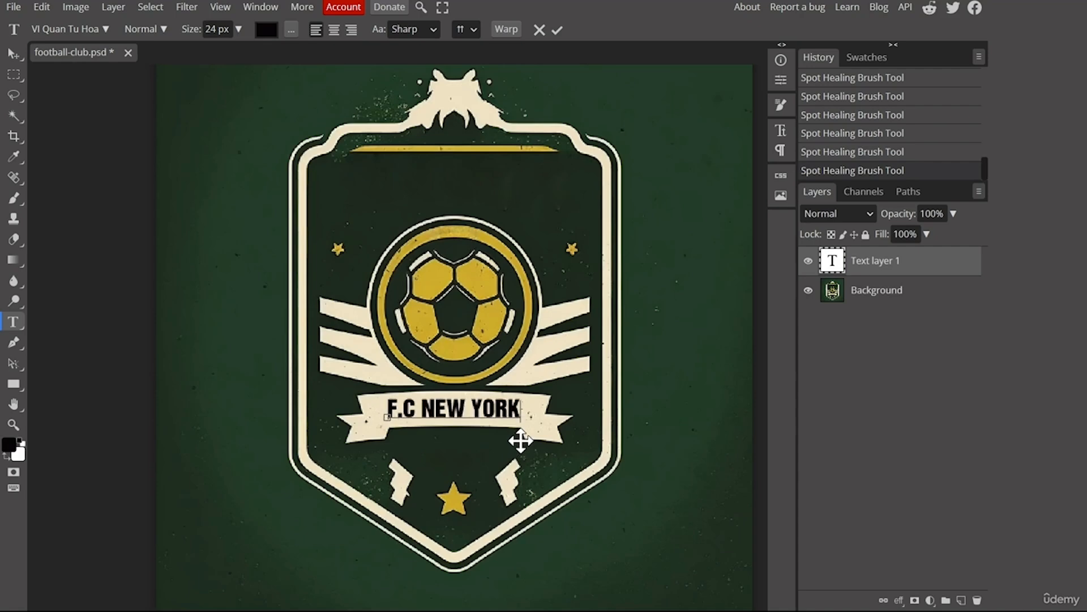
pyautogui.click(557, 30)
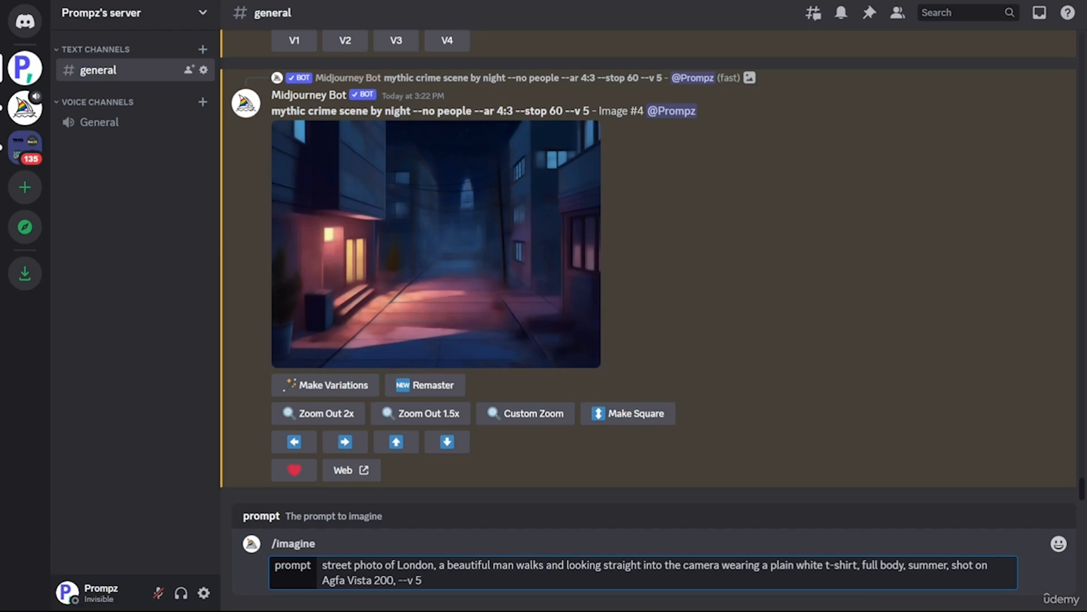
# Submit the Midjourney prompt for a street photo of a man in London wearing a plain white t-shirt.
pyautogui.press('Return')
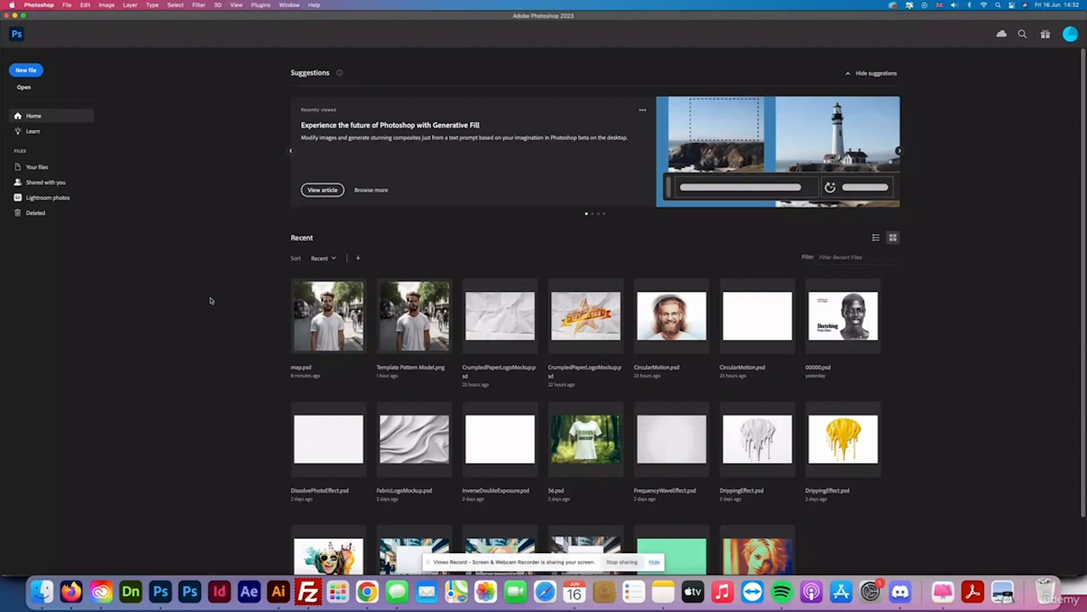
# Create a new 2224 x 2224 px document.
pyautogui.press('super+n')
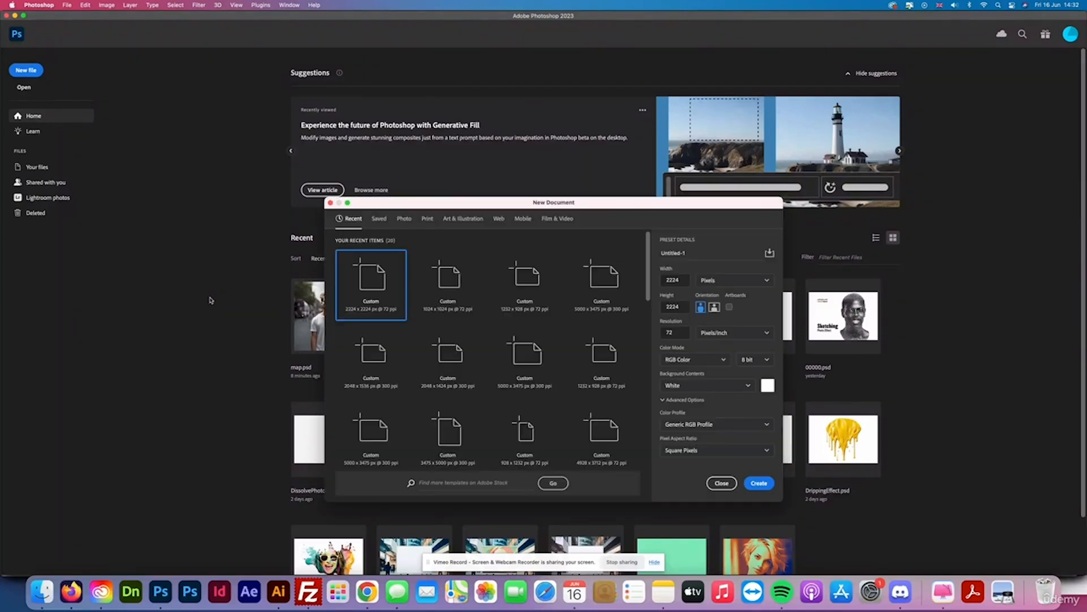
pyautogui.click(759, 483)
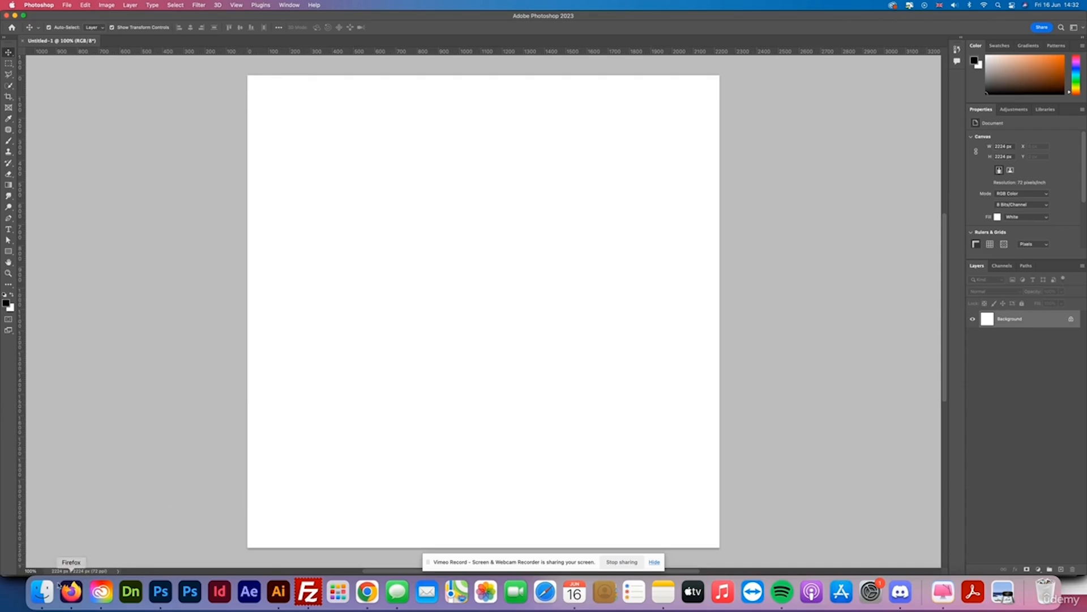
# Copy Template Pattern Model.jpg from the file browser and paste it into the new document.
pyautogui.click(42, 592)
pyautogui.click(285, 73)
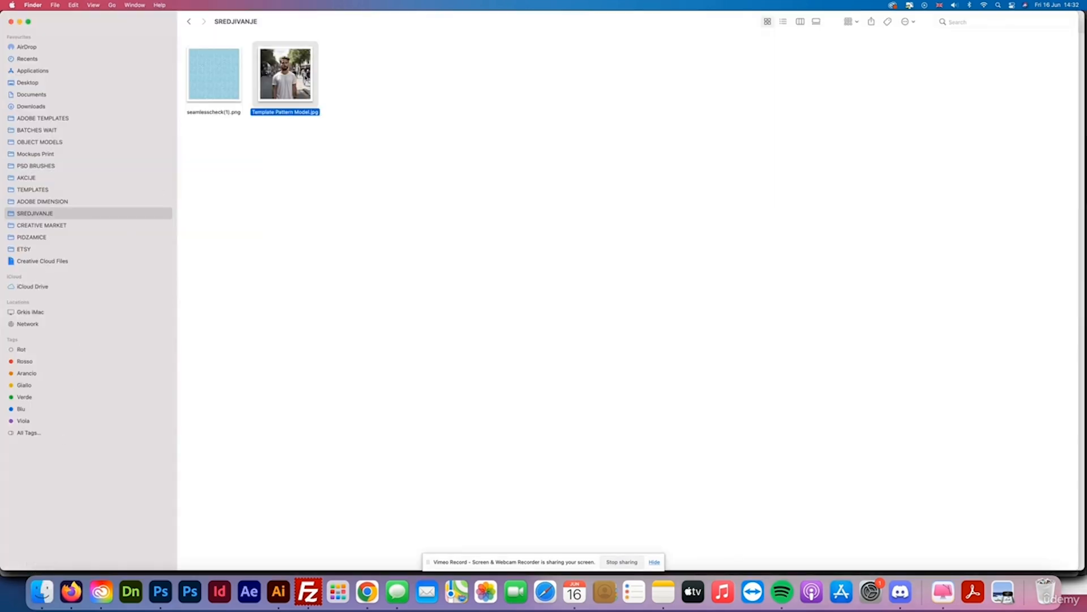
pyautogui.click(161, 591)
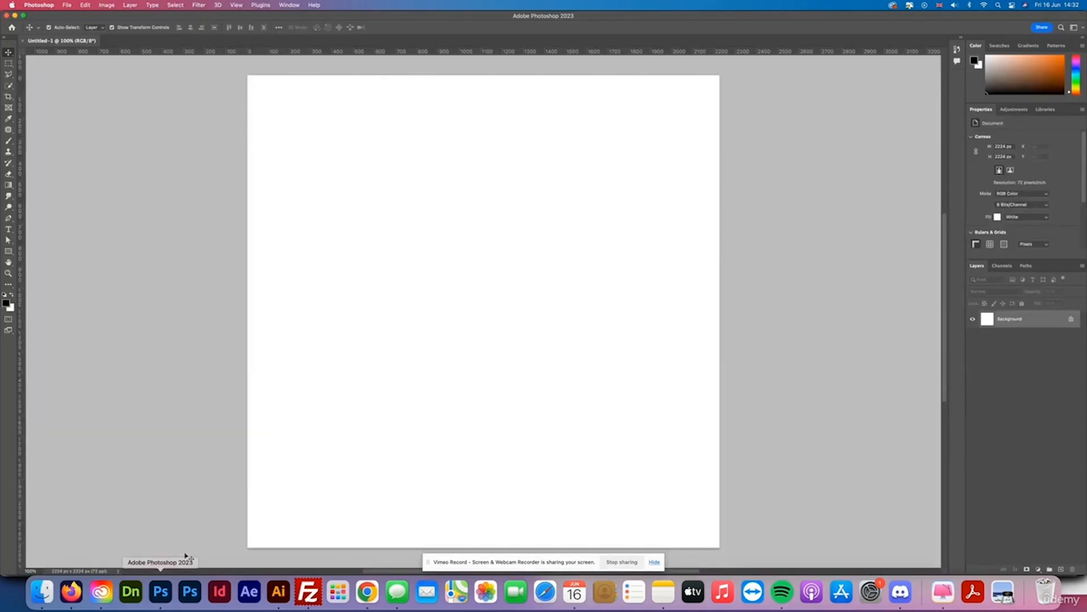
pyautogui.press('super+v')
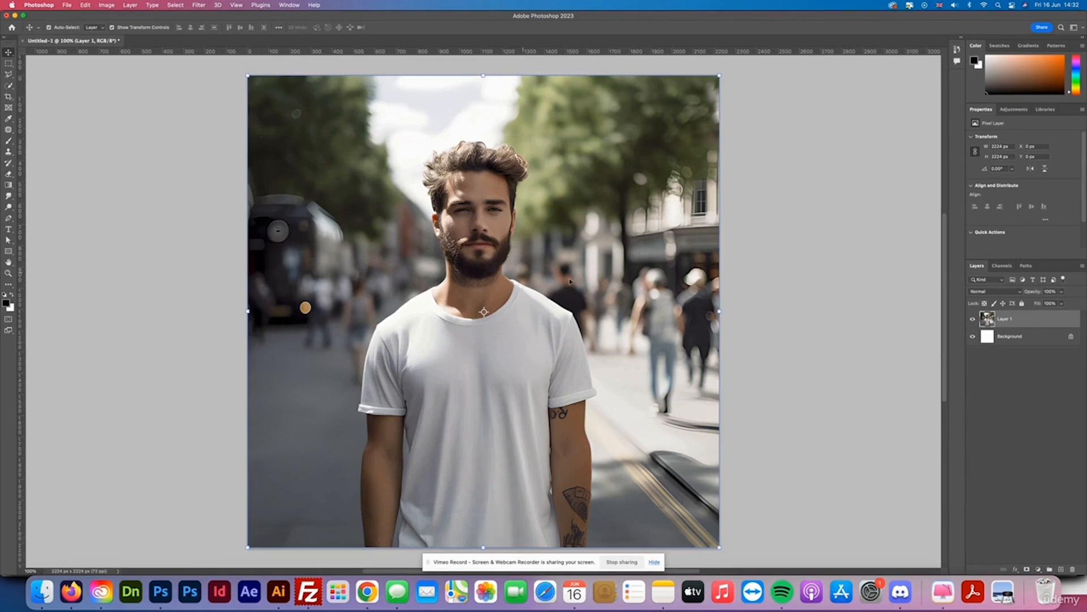
# Nudge the pasted photo slightly and duplicate its layer.
pyautogui.click(781, 315)
pyautogui.moveTo(778, 293); pyautogui.dragTo(783, 293)
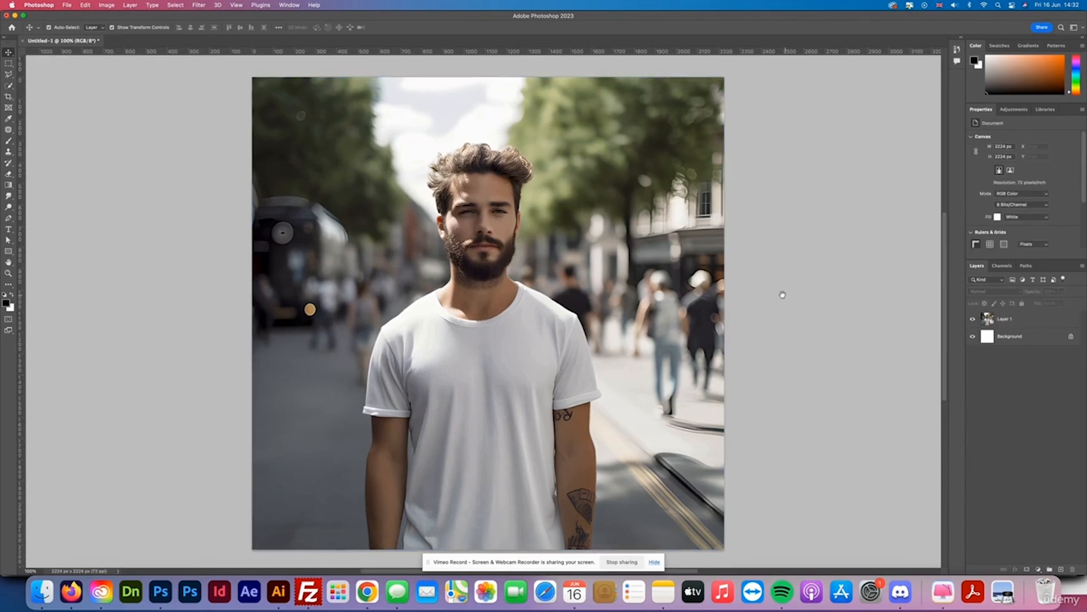
pyautogui.moveTo(1032, 322); pyautogui.dragTo(1060, 570)
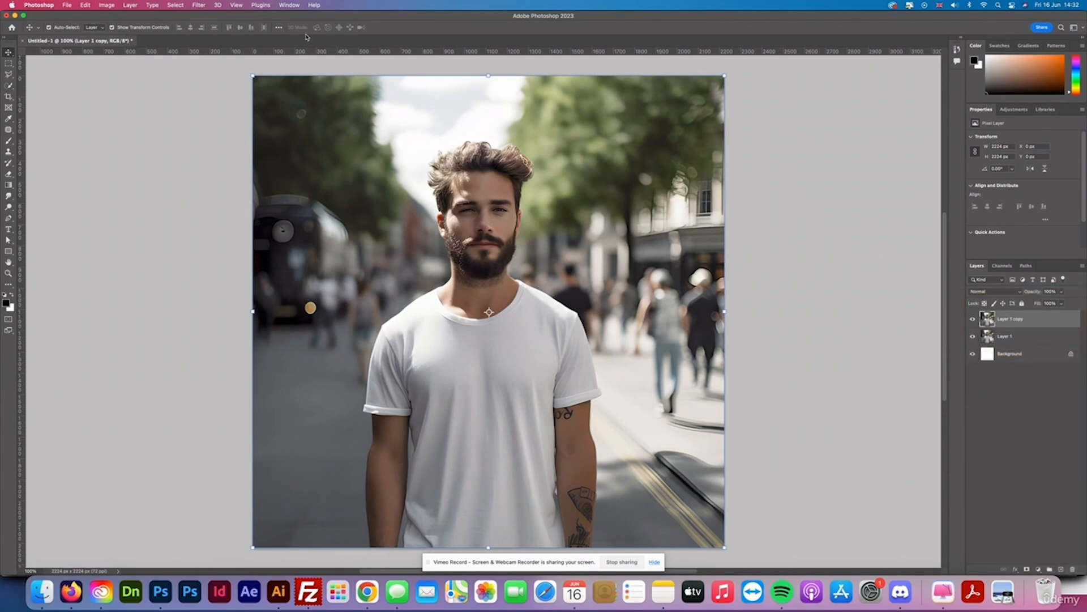
# Apply a Gaussian Blur to the duplicated photo layer.
pyautogui.click(199, 5)
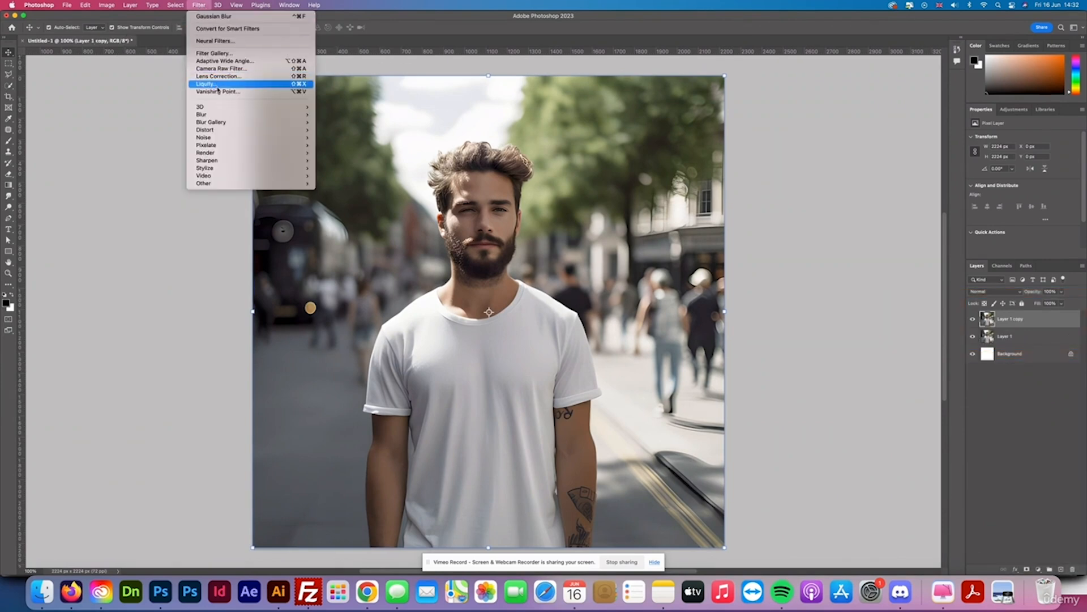
pyautogui.moveTo(221, 114)
pyautogui.click(342, 145)
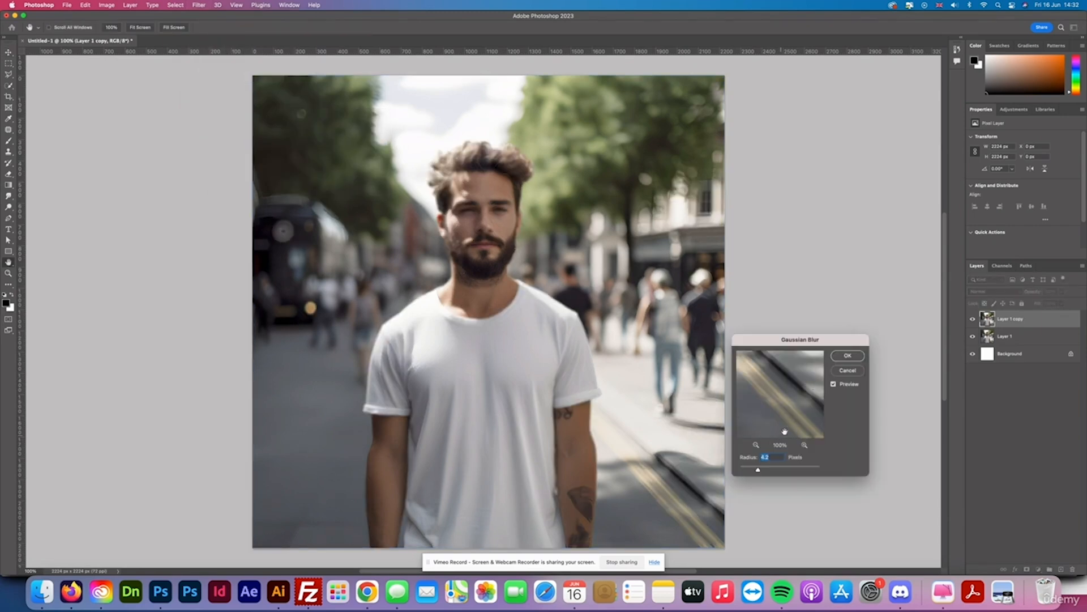
pyautogui.click(845, 356)
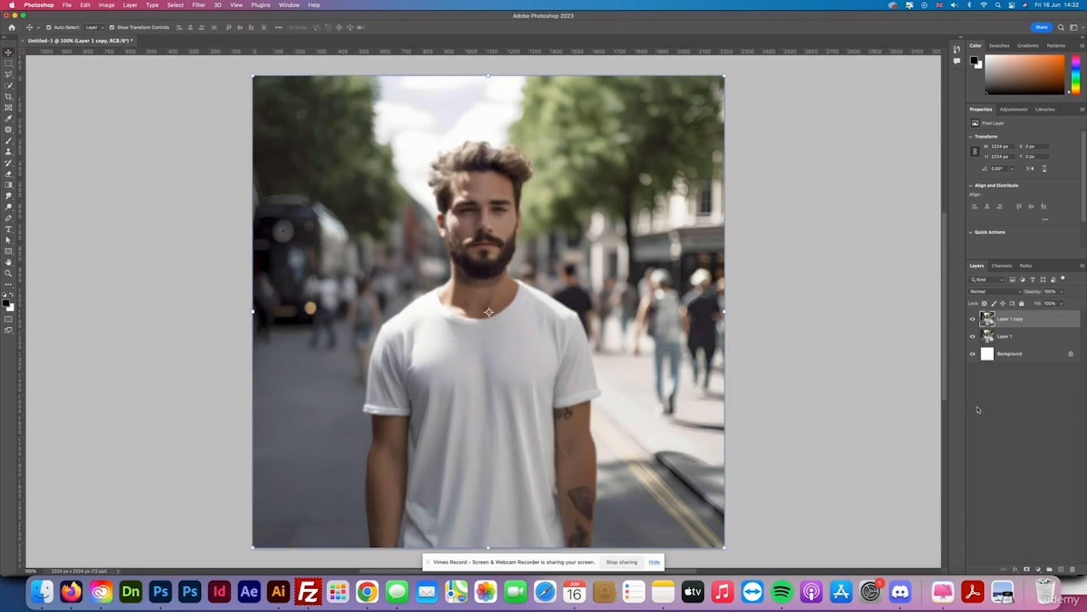
# Save the document as map.psd.
pyautogui.click(67, 5)
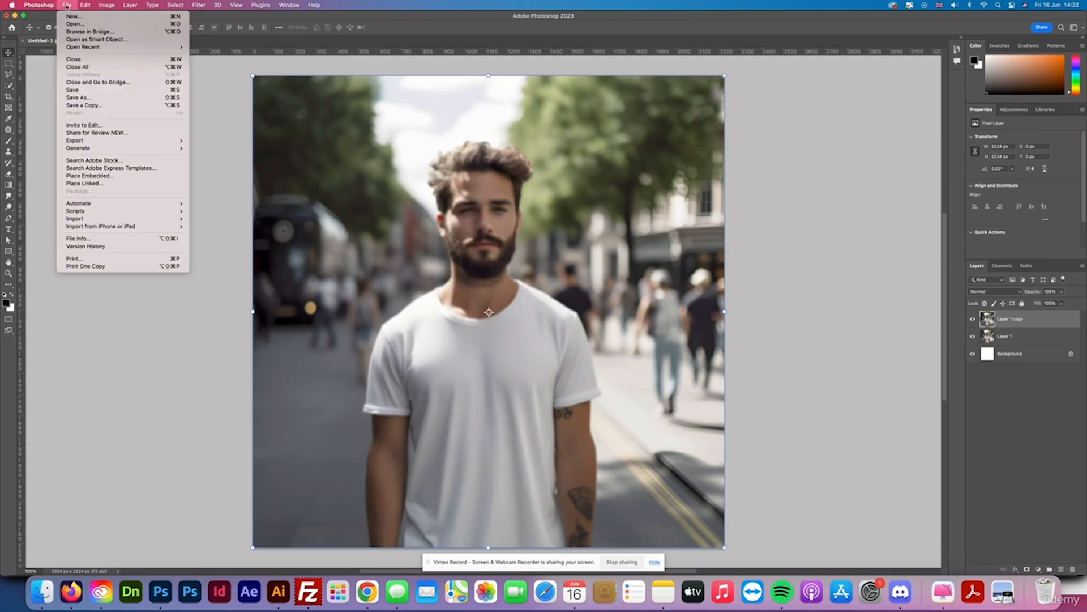
pyautogui.click(68, 98)
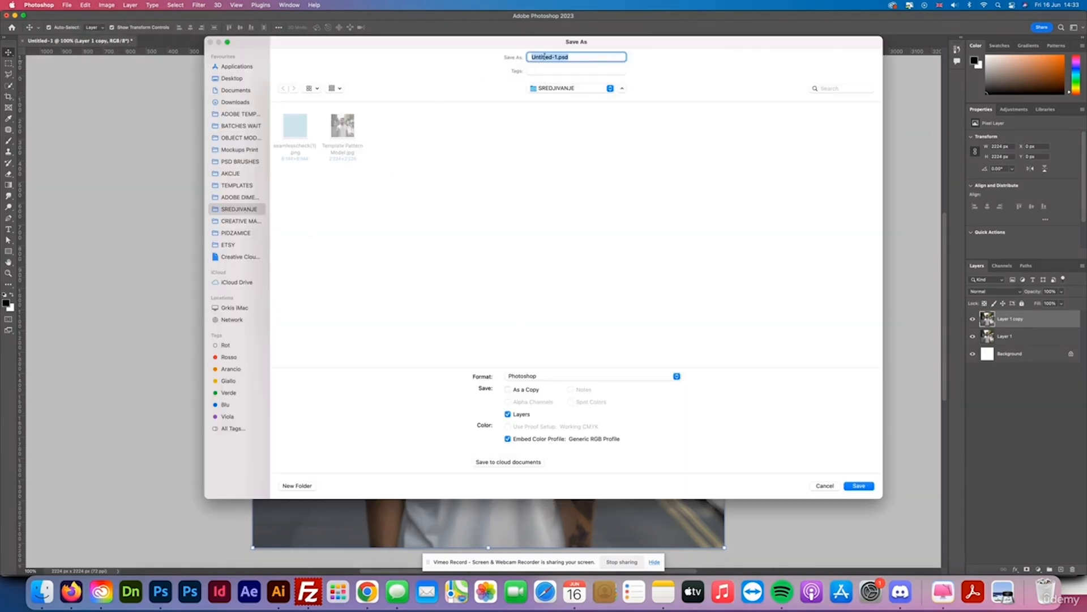
pyautogui.click(553, 57)
pyautogui.moveTo(557, 57); pyautogui.dragTo(514, 55)
pyautogui.write('map')
pyautogui.click(856, 486)
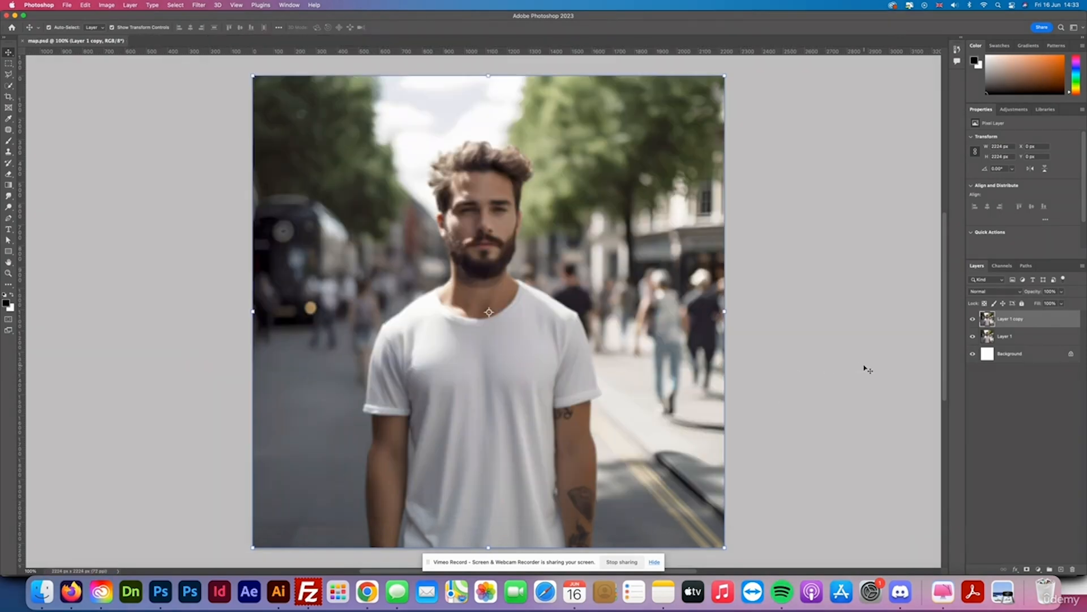
# Delete the blurred copy of the photo layer.
pyautogui.click(926, 369)
pyautogui.click(1011, 321)
pyautogui.press('Delete')
pyautogui.click(182, 178)
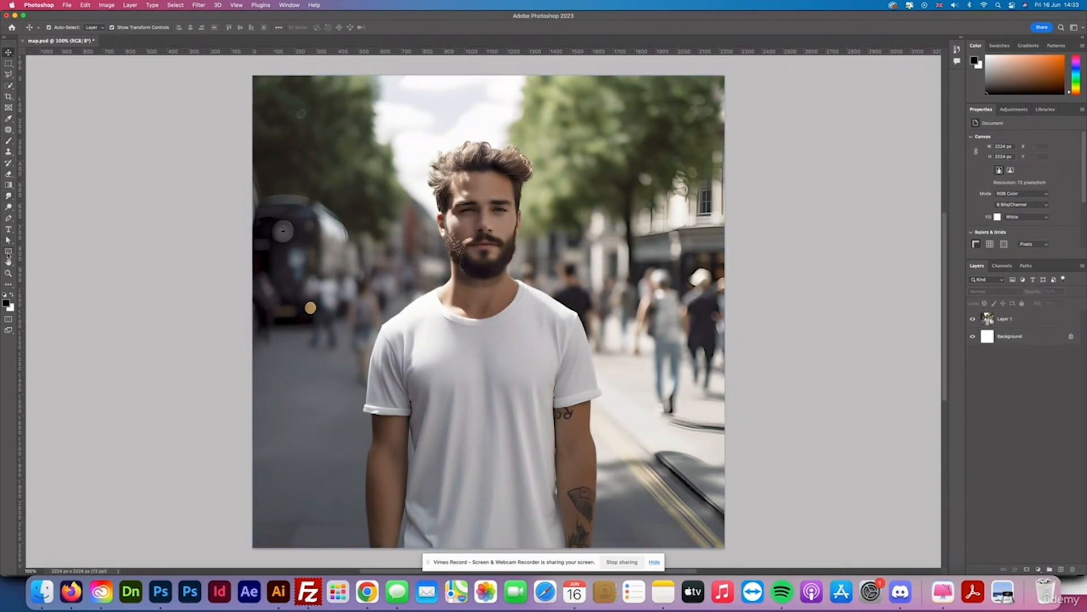
# Draw a rectangle about 1132 x 1269 px covering the man's t-shirt.
pyautogui.click(8, 251)
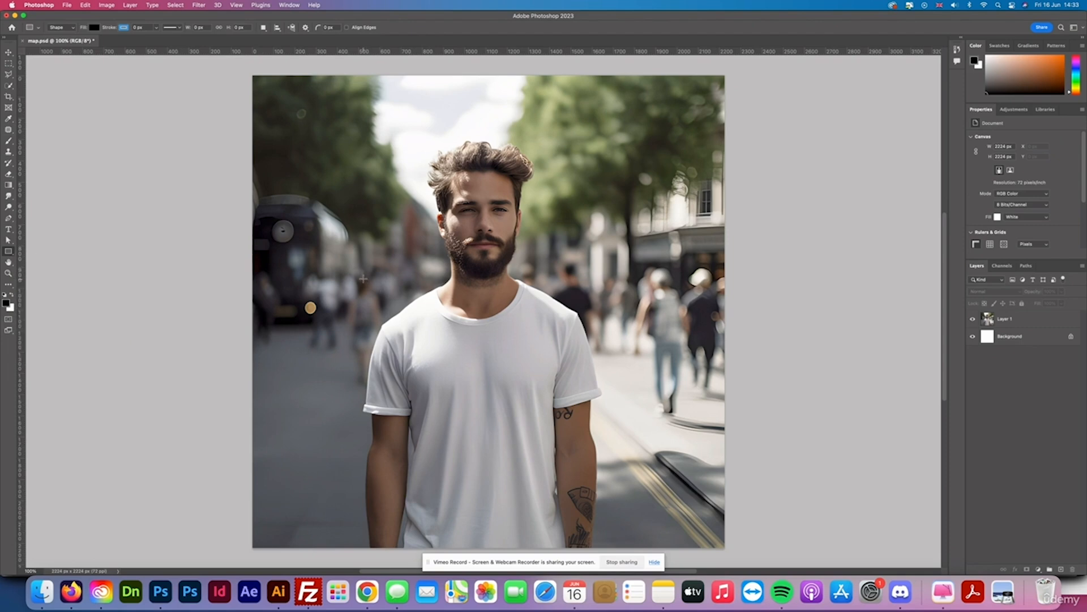
pyautogui.moveTo(367, 282); pyautogui.dragTo(603, 556)
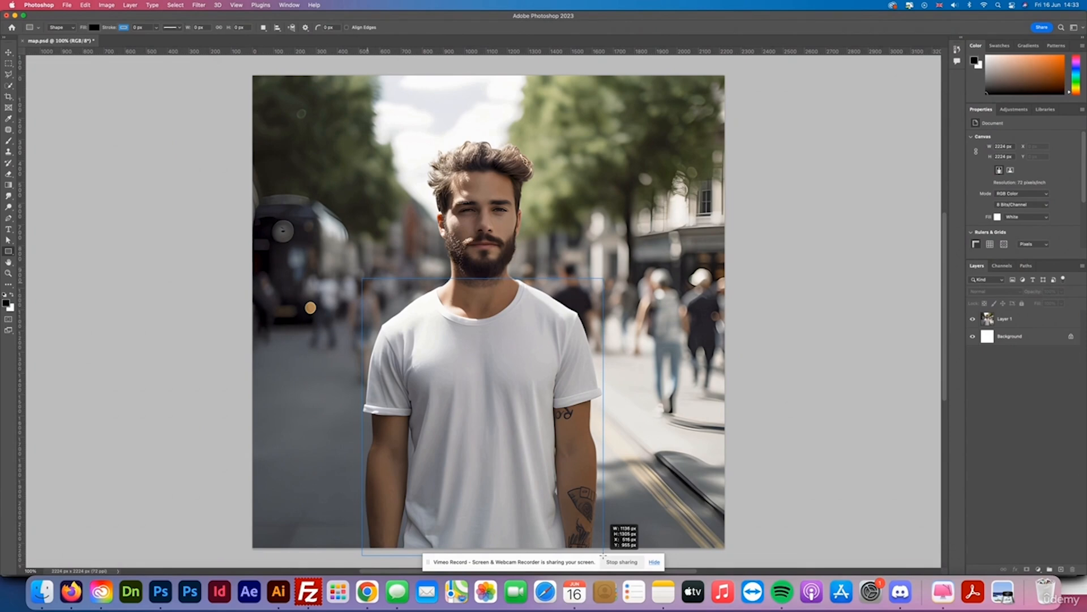
pyautogui.moveTo(603, 555); pyautogui.dragTo(602, 547)
# Fill the rectangle with a light yellow from the recently used colours.
pyautogui.click(996, 197)
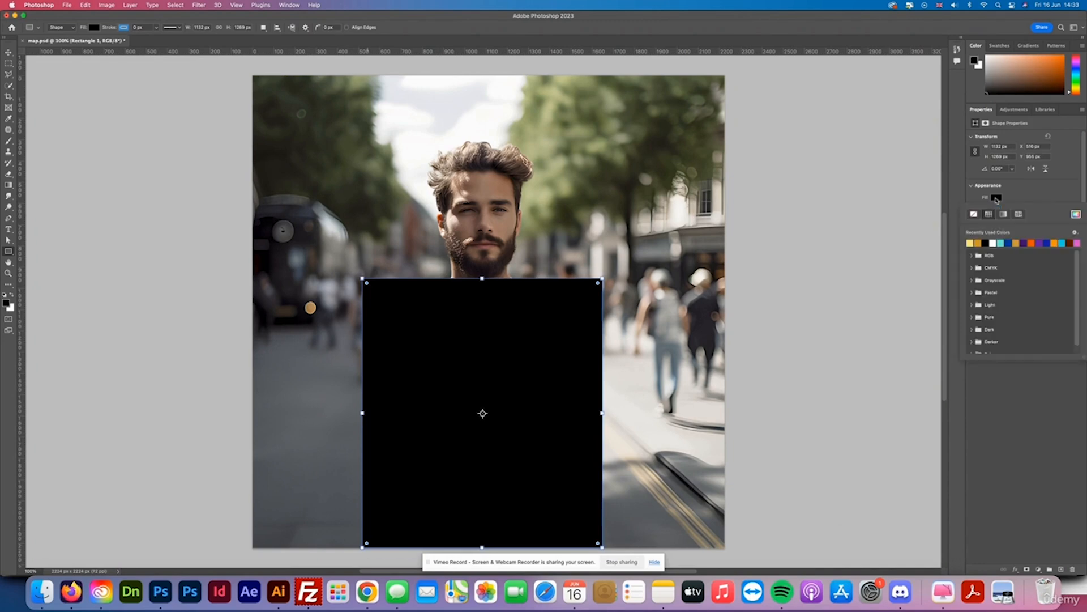
pyautogui.click(972, 244)
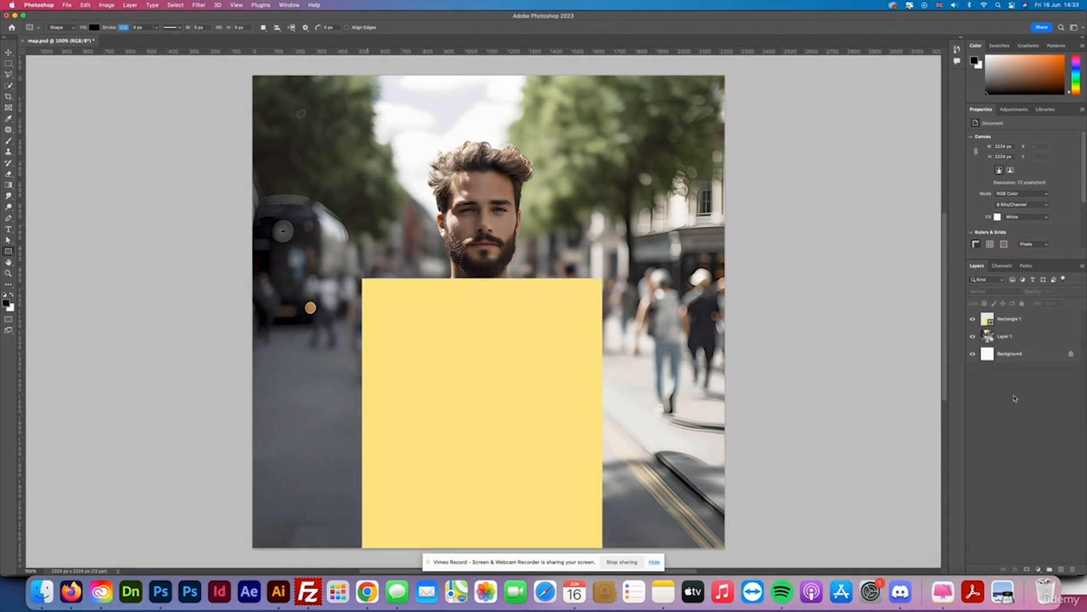
pyautogui.click(1019, 400)
# Convert the rectangle layer to a smart object.
pyautogui.click(1008, 320)
pyautogui.rightClick(1008, 320)
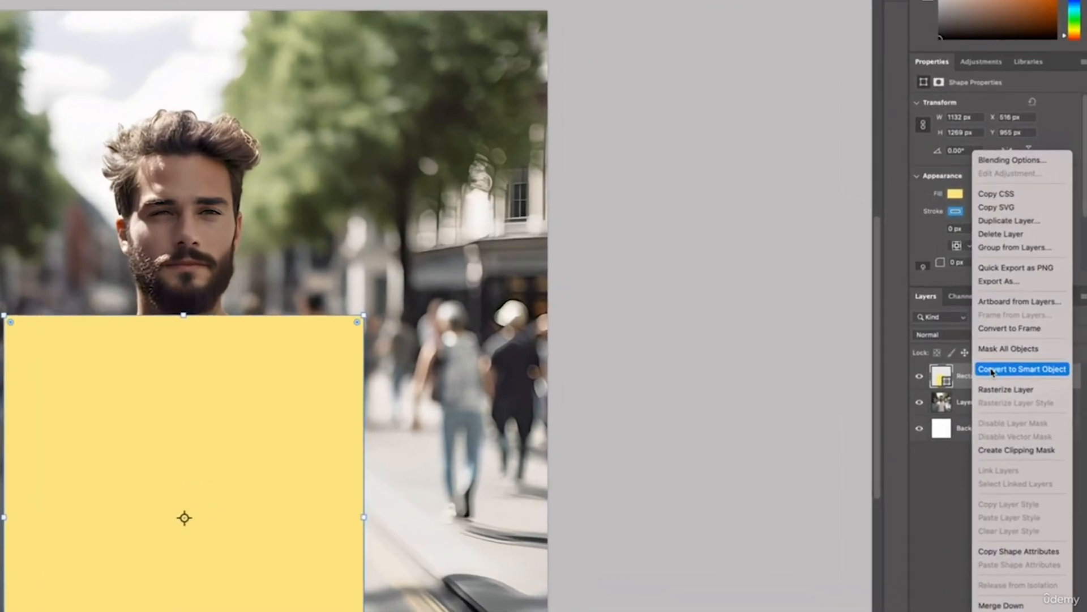
pyautogui.click(992, 370)
pyautogui.click(957, 501)
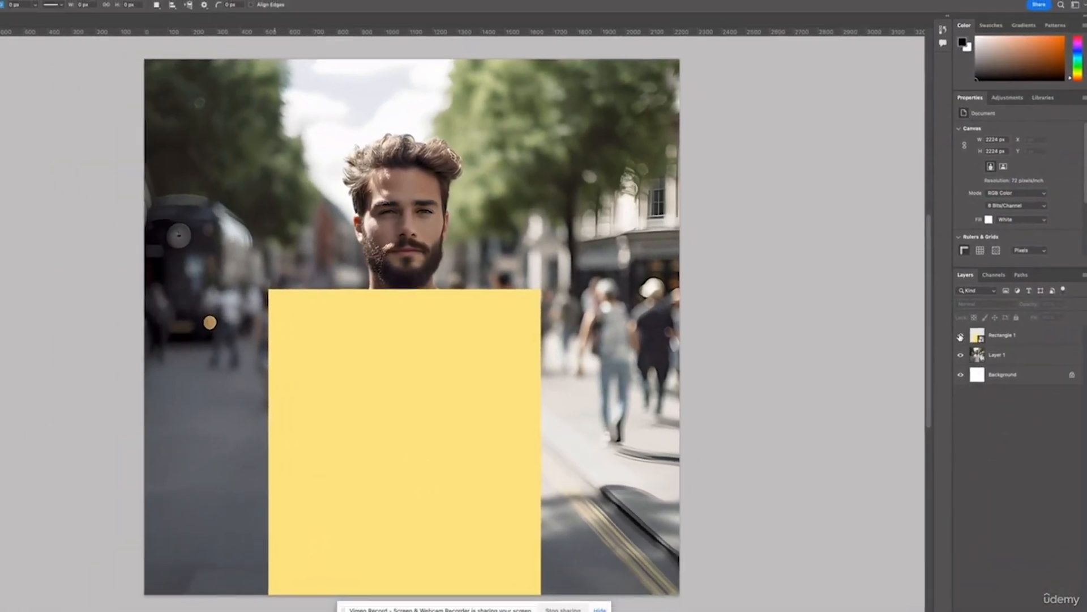
# Hide the rectangle layer and trace a polygonal lasso selection around the outline of the man's t-shirt.
pyautogui.click(947, 348)
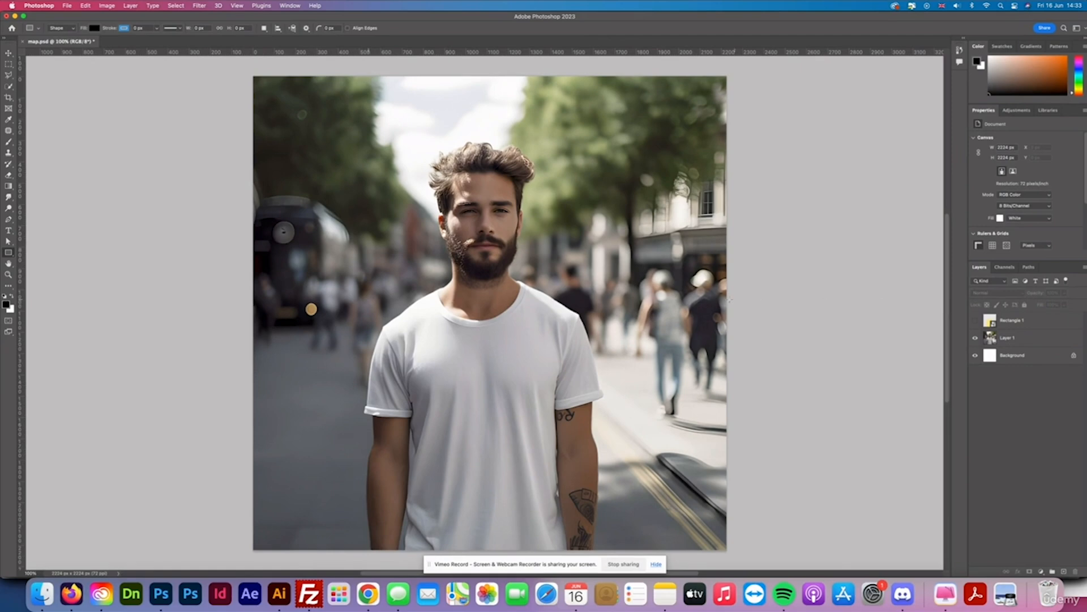
pyautogui.click(8, 75)
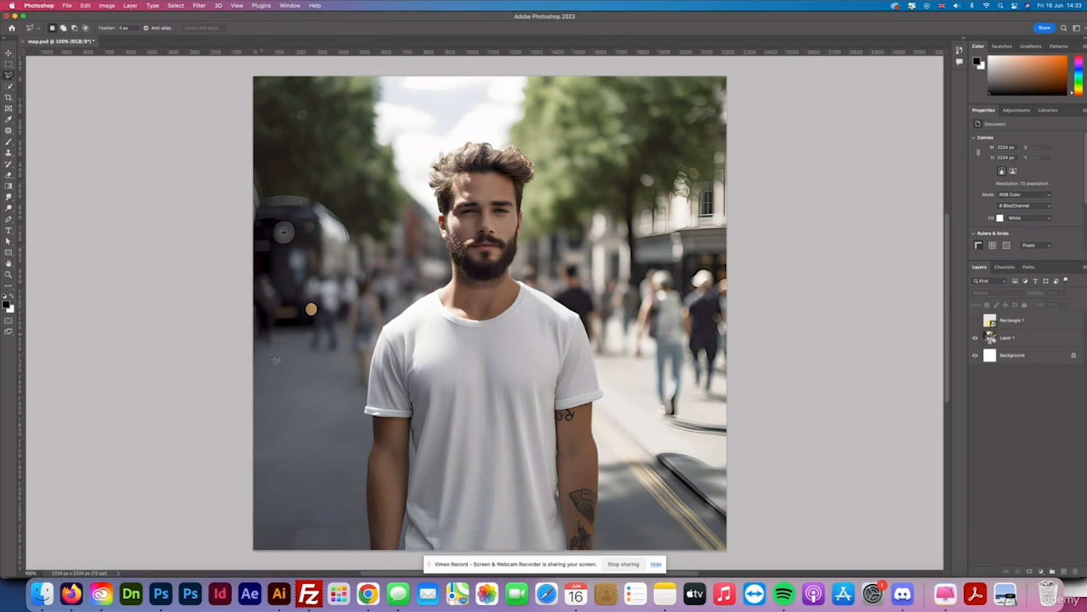
pyautogui.scroll(-5, 301, 354)
pyautogui.scroll(3, 413, 378)
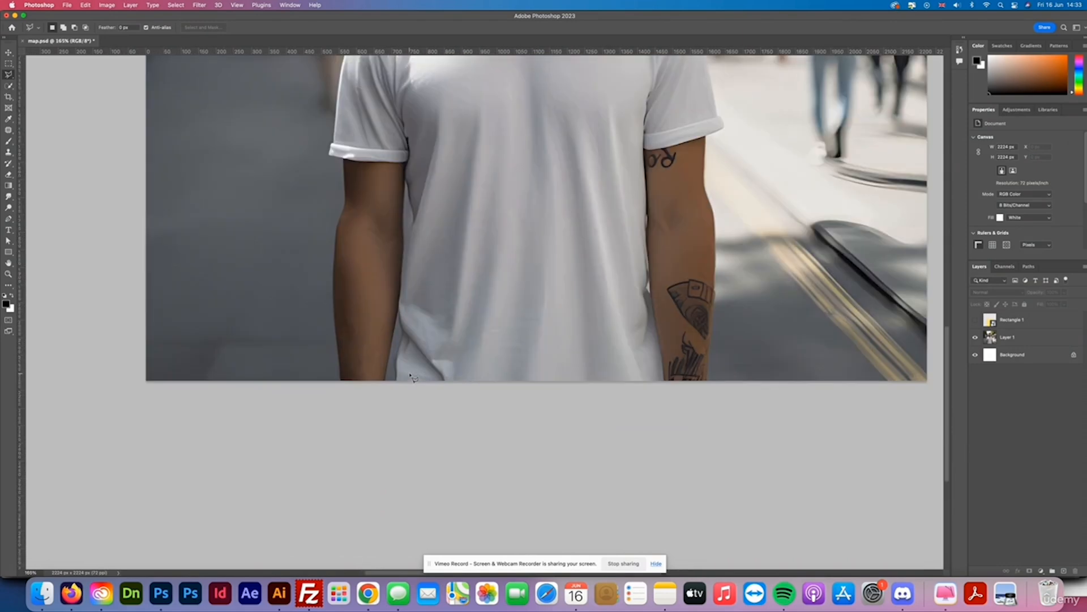
pyautogui.scroll(3, 399, 384)
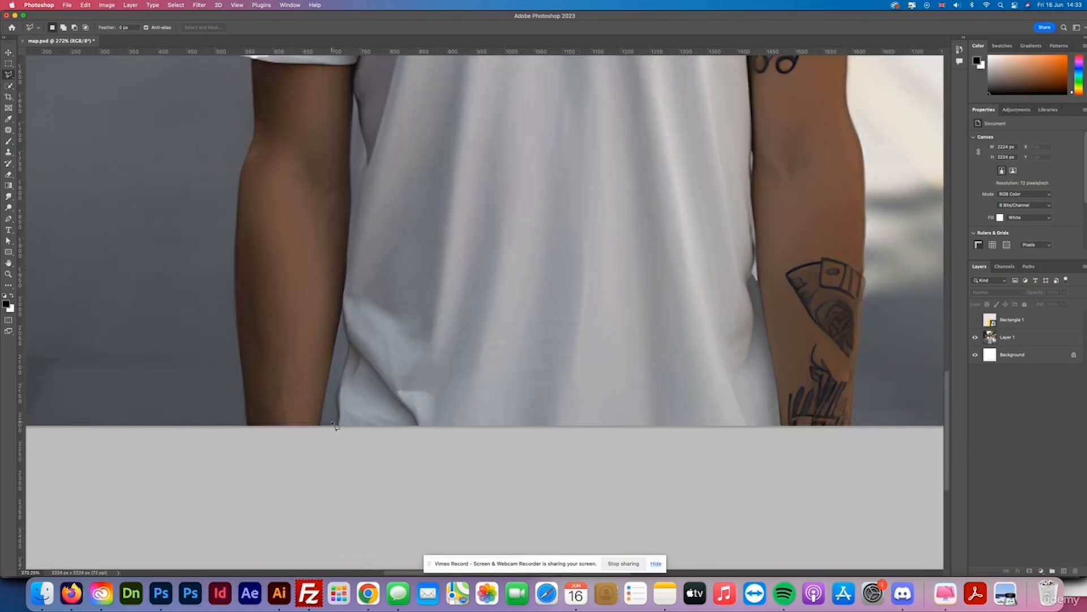
pyautogui.scroll(3, 393, 376)
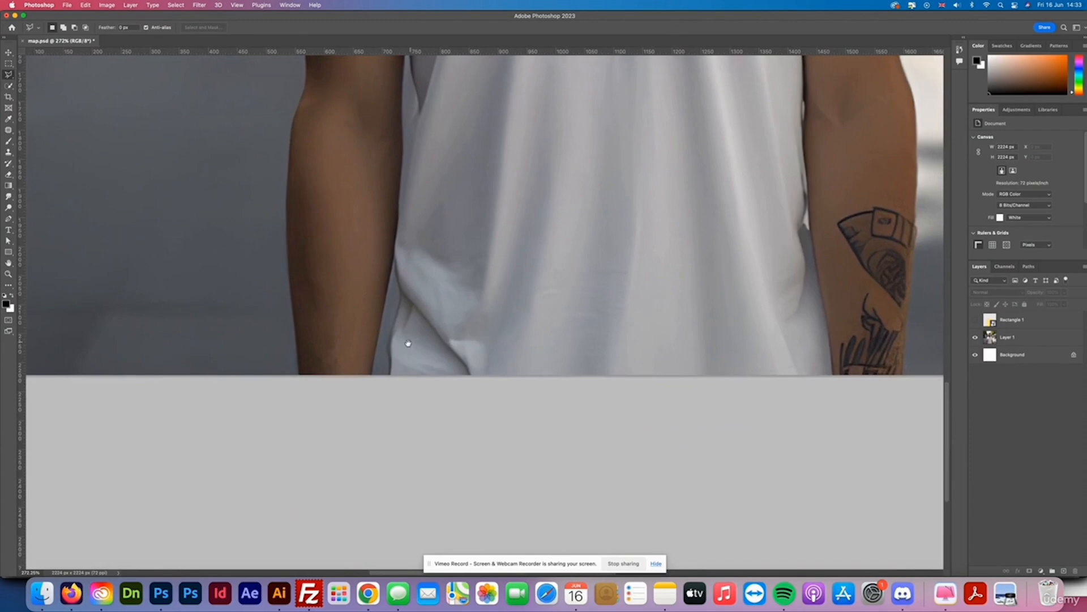
pyautogui.click(392, 376)
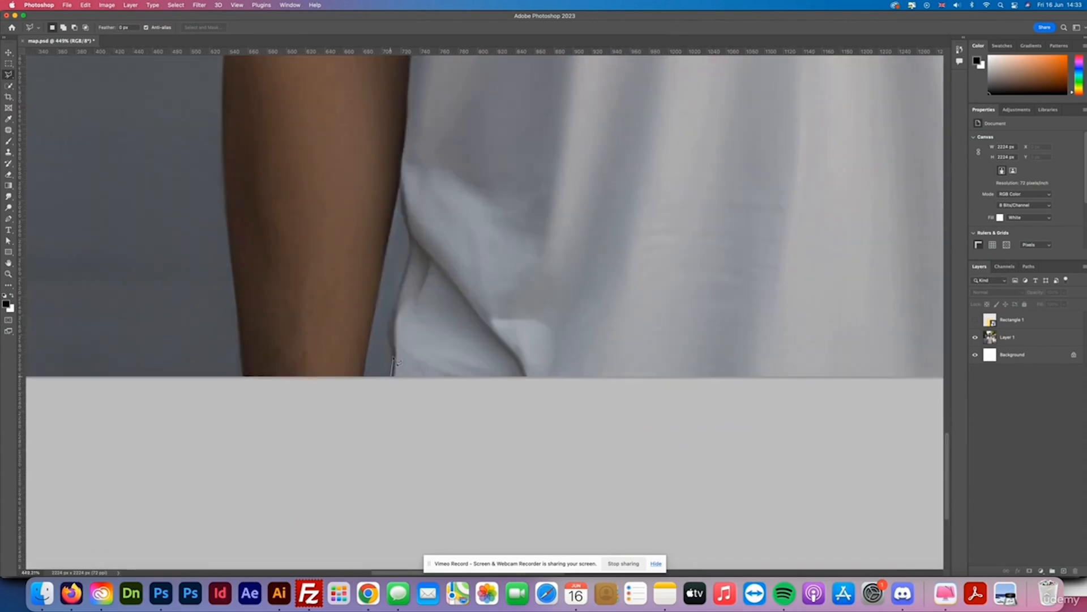
pyautogui.click(390, 335)
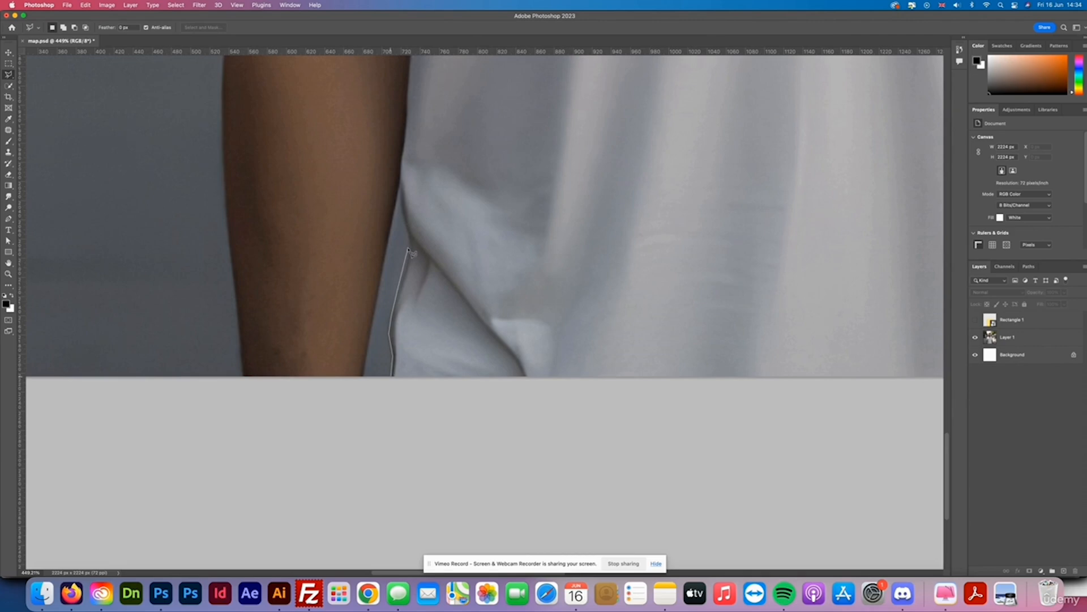
pyautogui.scroll(5, 428, 327)
pyautogui.click(441, 267)
pyautogui.scroll(5, 428, 127)
pyautogui.click(250, 315)
pyautogui.scroll(5, 233, 218)
pyautogui.scroll(4, 296, 167)
pyautogui.click(453, 232)
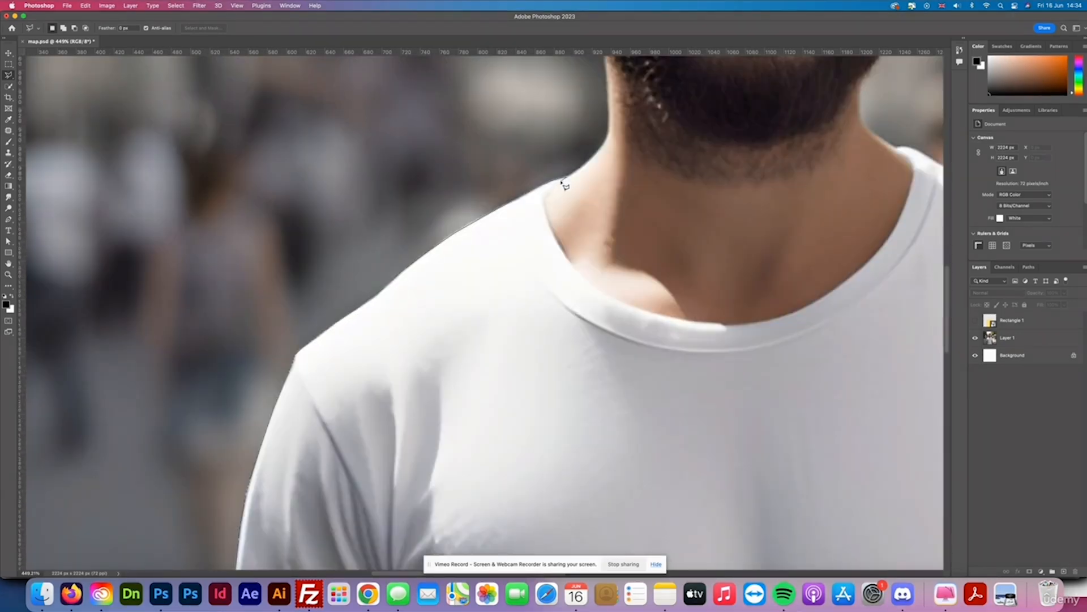
pyautogui.click(543, 195)
pyautogui.click(688, 321)
pyautogui.hscroll(5, 854, 276)
pyautogui.click(734, 152)
pyautogui.hscroll(5, 736, 159)
pyautogui.scroll(-5, 737, 346)
pyautogui.click(827, 376)
pyautogui.click(759, 415)
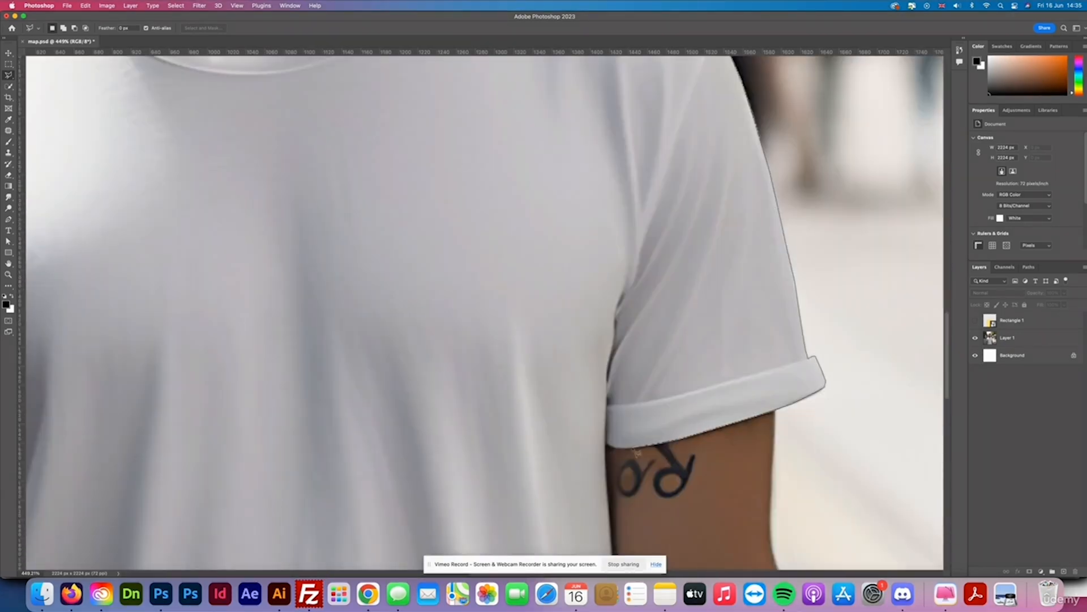
pyautogui.scroll(-7, 608, 436)
pyautogui.click(619, 362)
pyautogui.click(619, 418)
pyautogui.scroll(-5, 617, 431)
pyautogui.click(614, 457)
pyautogui.hscroll(-7, 615, 458)
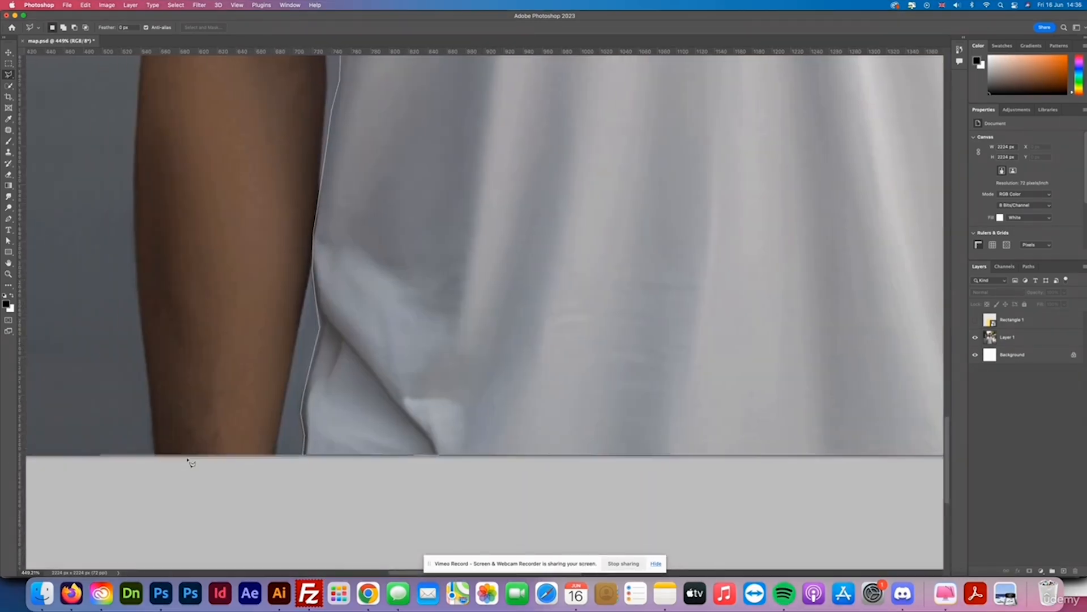
pyautogui.click(303, 457)
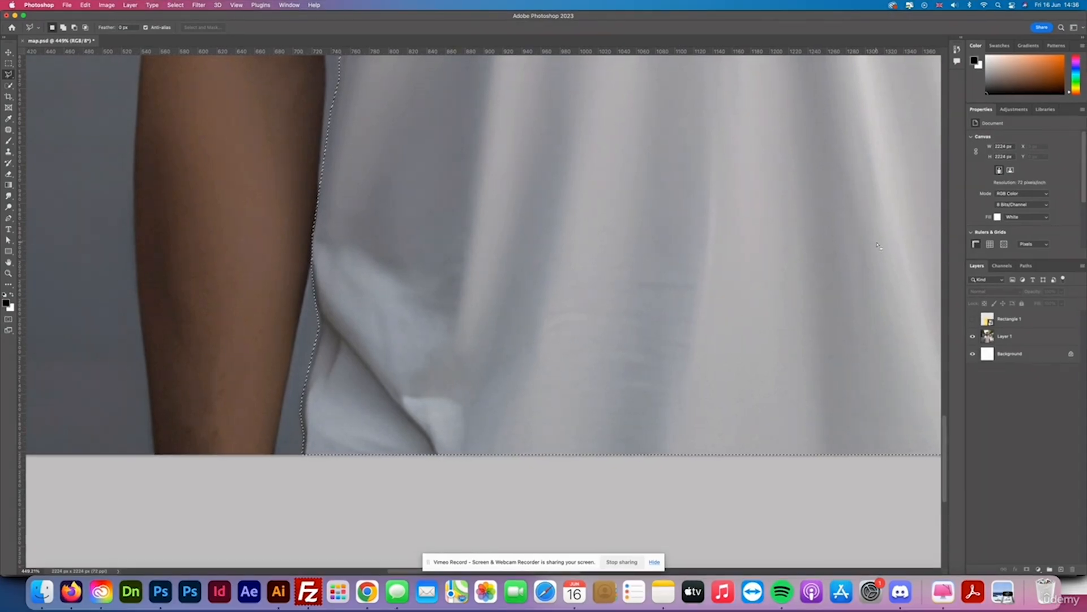
# Show the rectangle layer again and add a layer mask to it from the t-shirt selection.
pyautogui.click(1000, 319)
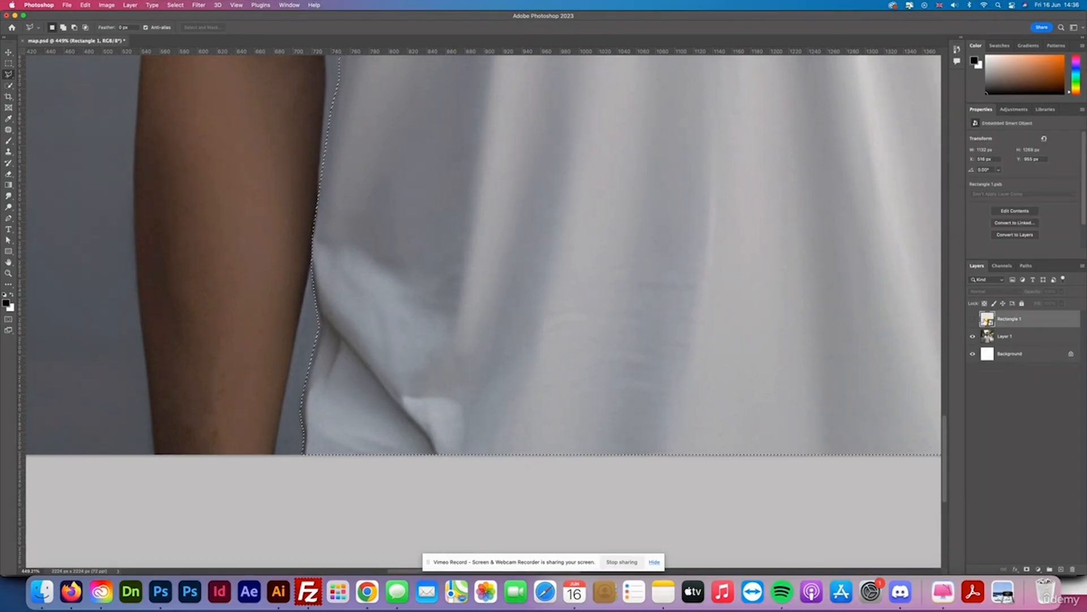
pyautogui.click(972, 319)
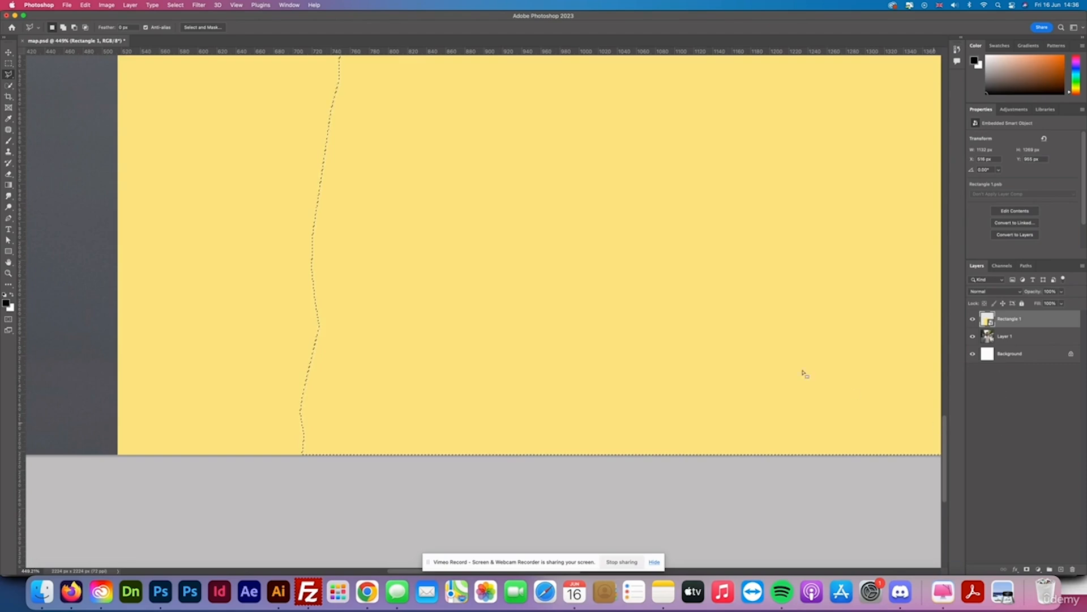
pyautogui.scroll(-10, 762, 343)
pyautogui.moveTo(728, 289); pyautogui.dragTo(529, 442)
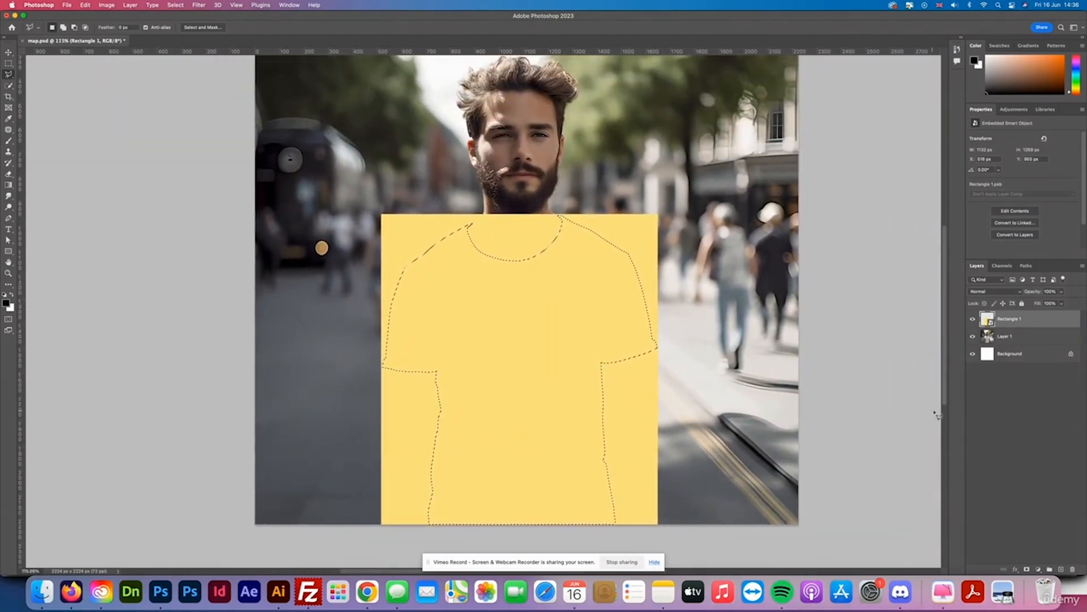
pyautogui.click(1026, 570)
pyautogui.click(1014, 388)
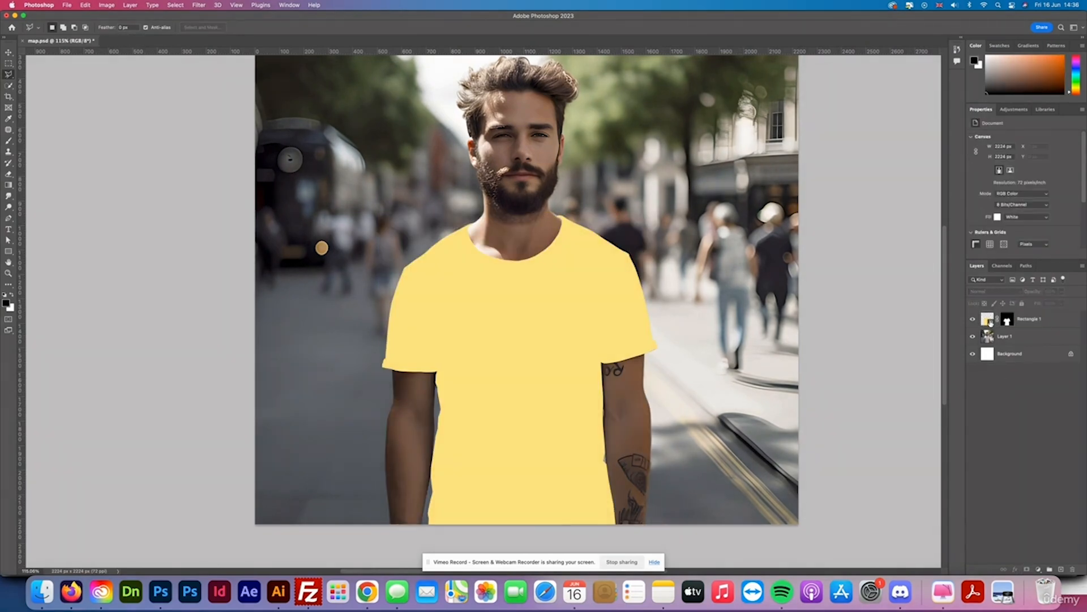
# Open the rectangle smart object's contents and paste the seamlesscheck(1).png cloud pattern into it.
pyautogui.doubleClick(991, 324)
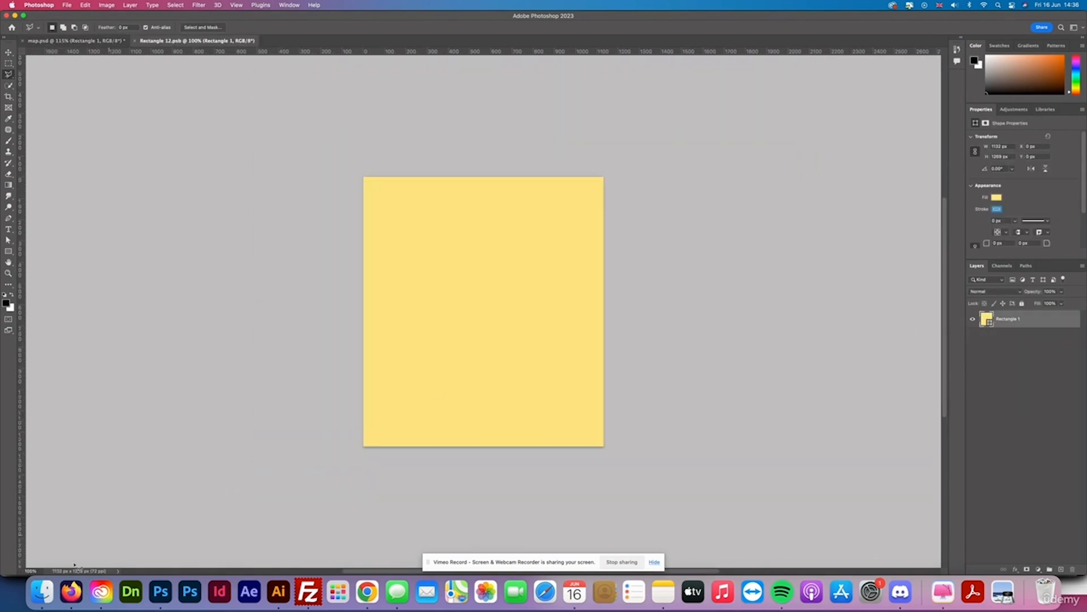
pyautogui.click(42, 591)
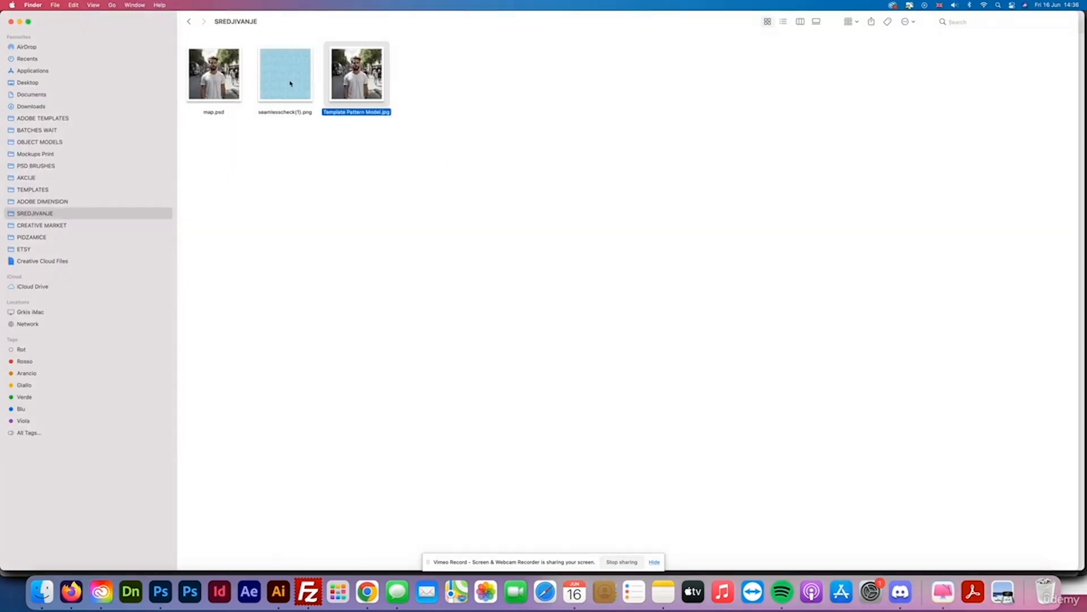
pyautogui.click(286, 87)
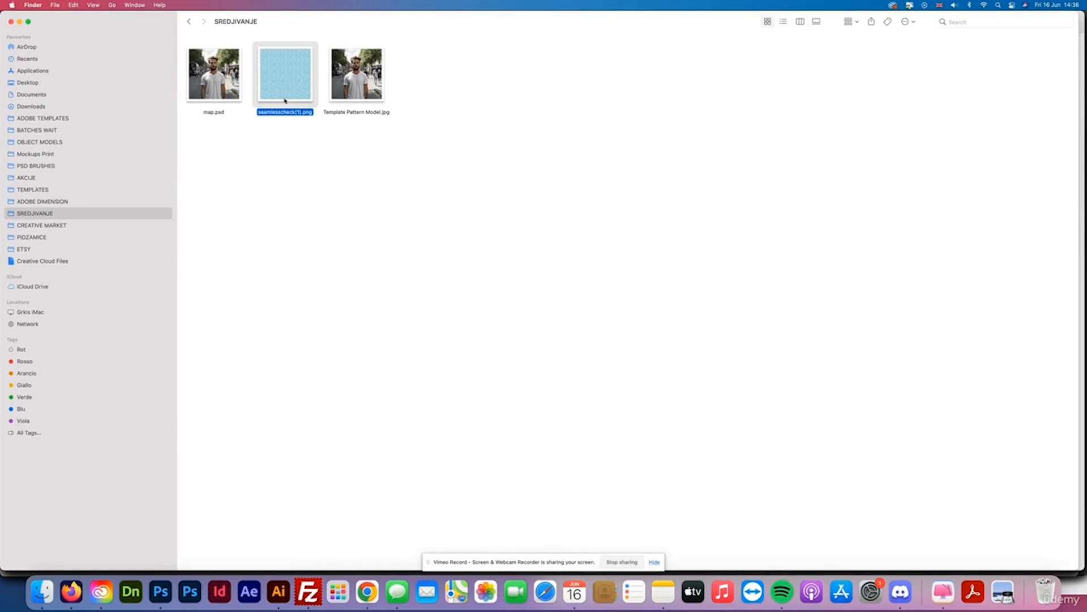
pyautogui.click(161, 591)
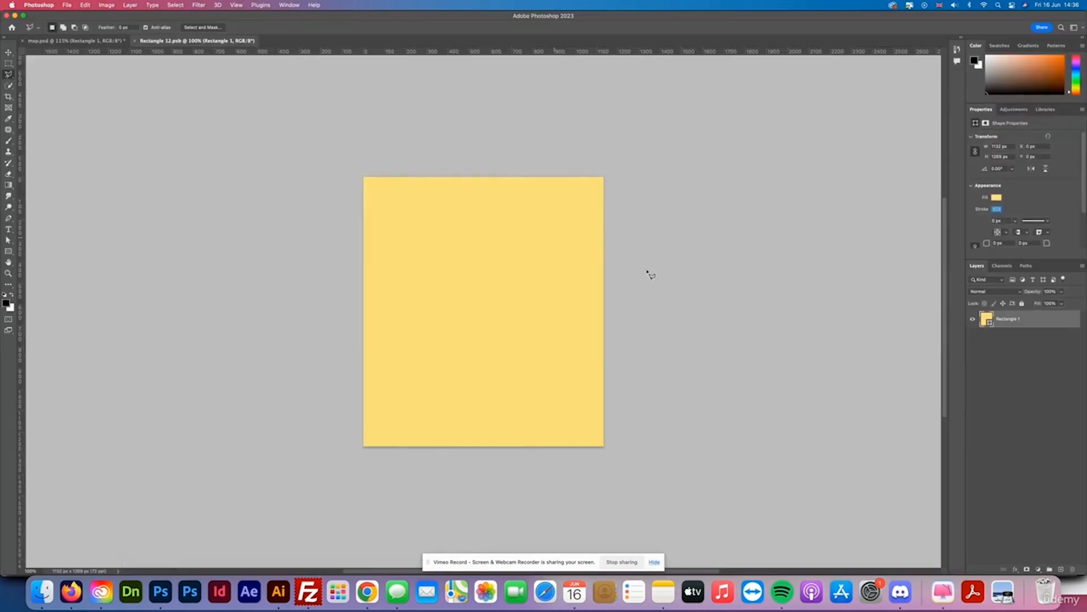
pyautogui.press('super+v')
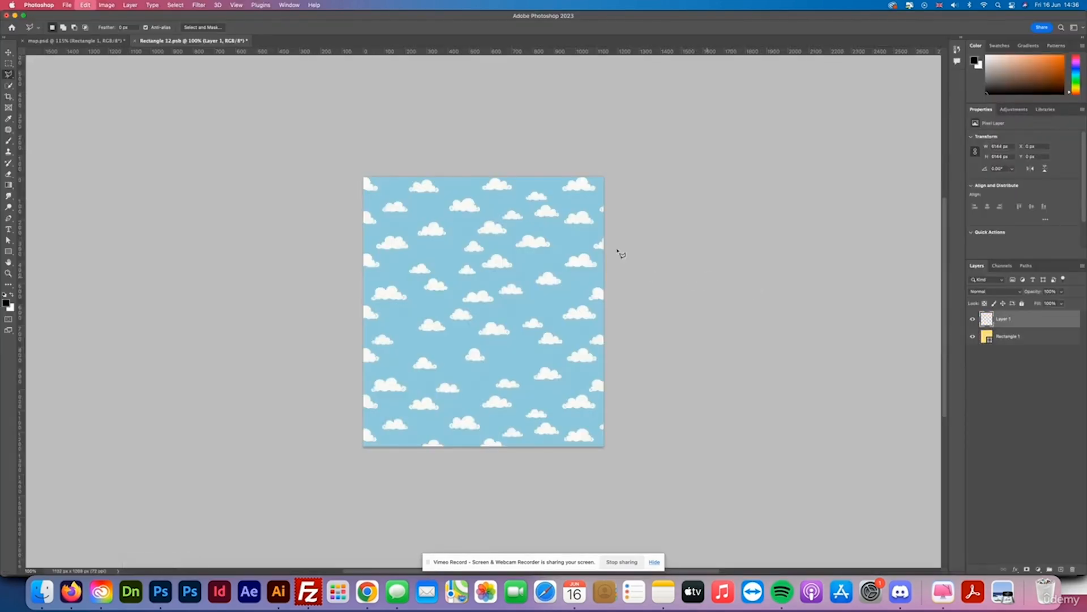
# Move the cloud pattern layer to cover the canvas and save the smart object.
pyautogui.press('v')
pyautogui.moveTo(494, 292); pyautogui.dragTo(440, 267)
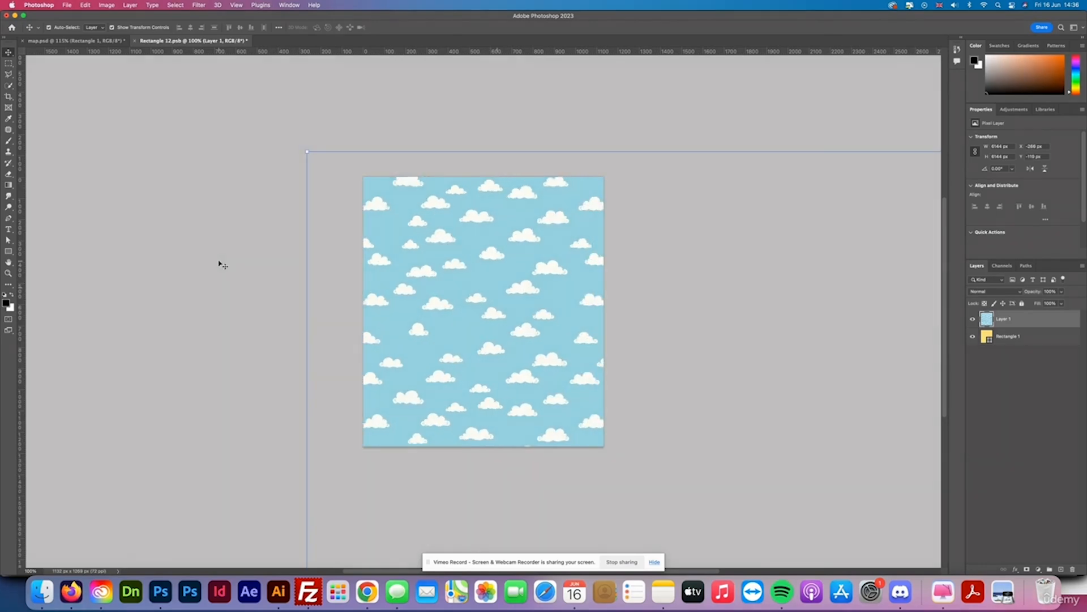
pyautogui.click(219, 264)
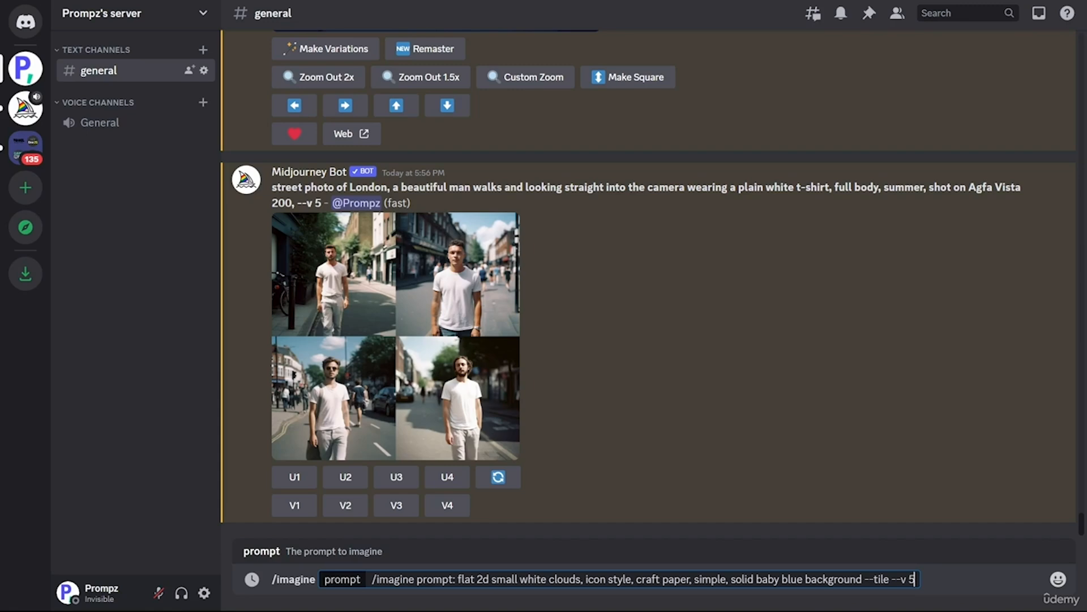
pyautogui.press('Return')
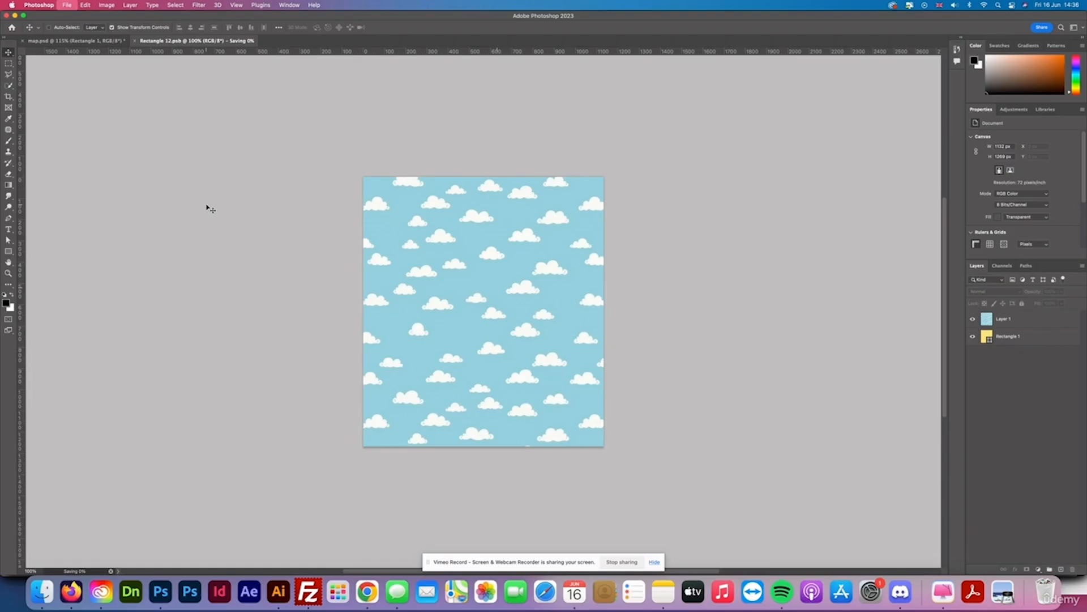
pyautogui.press('super+s')
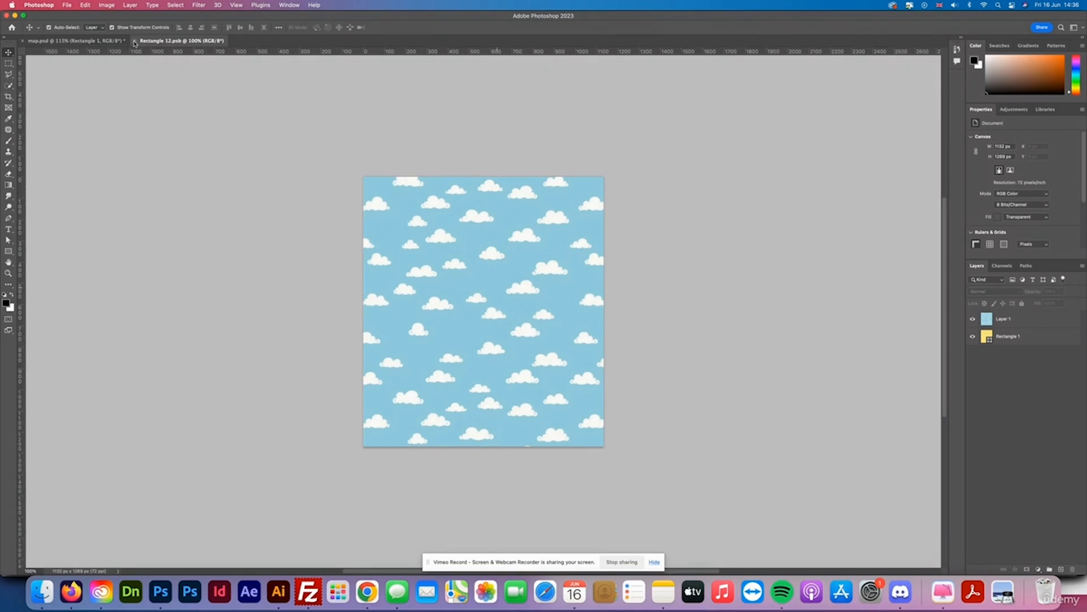
# Apply a Displace filter to the rectangle smart object with horizontal scale 30 and vertical 10, using map.psd as the map.
pyautogui.click(135, 42)
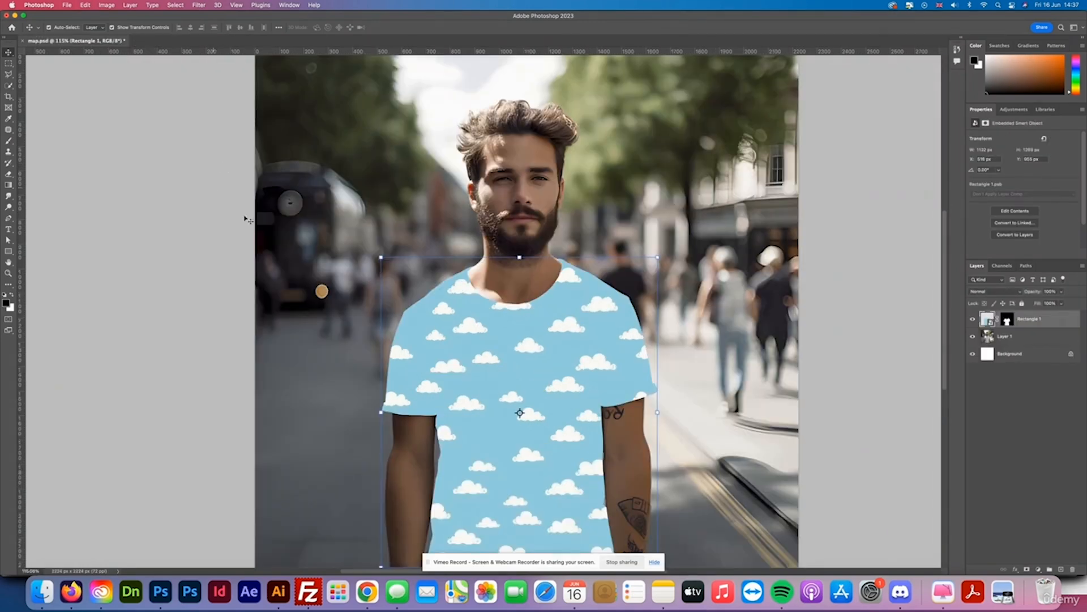
pyautogui.click(852, 377)
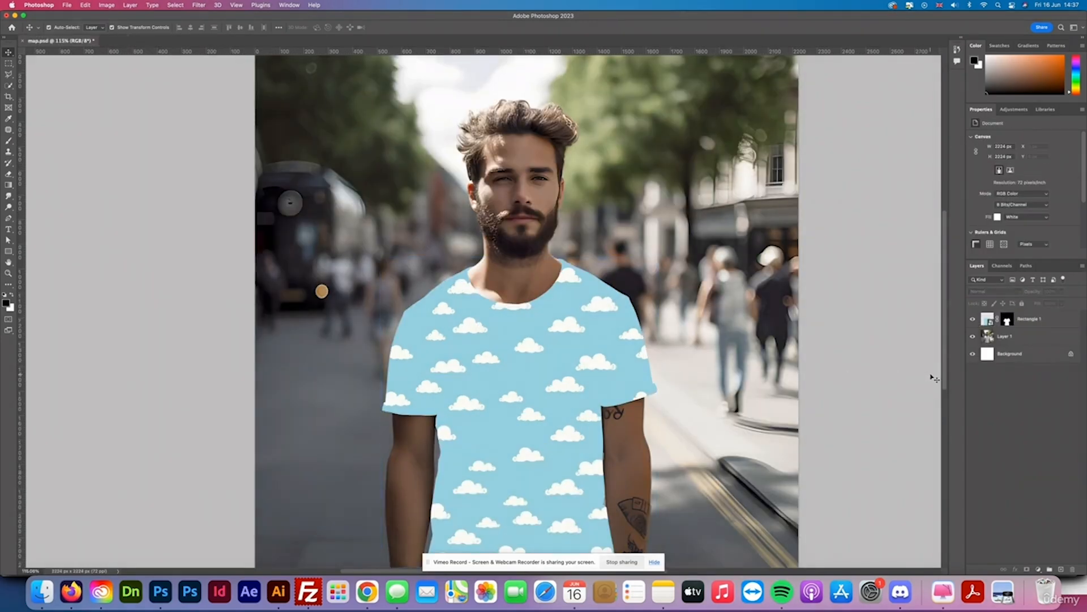
pyautogui.click(1031, 320)
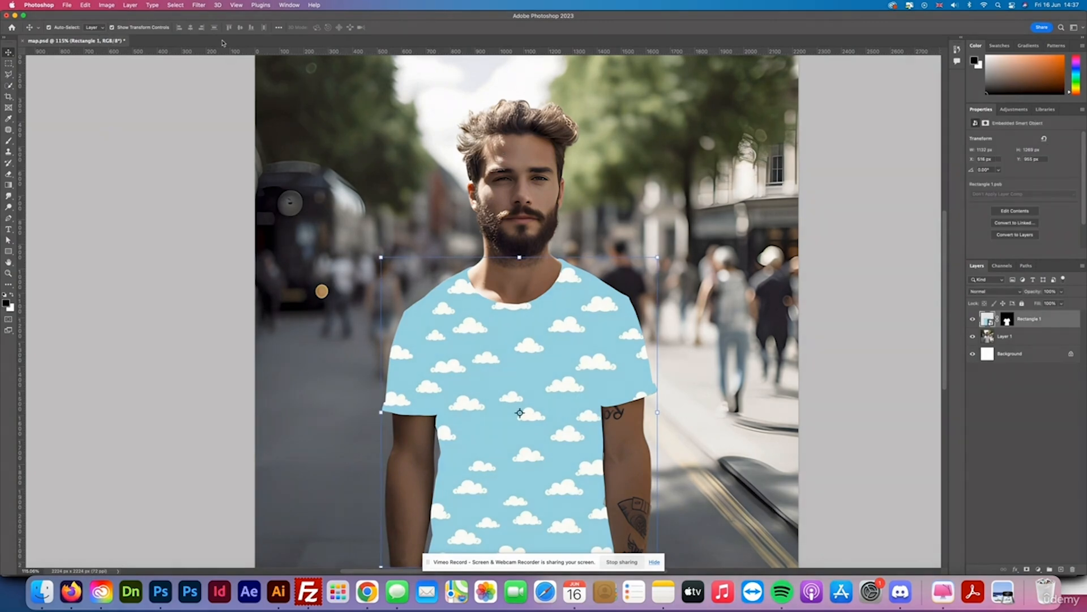
pyautogui.click(199, 5)
pyautogui.moveTo(212, 131)
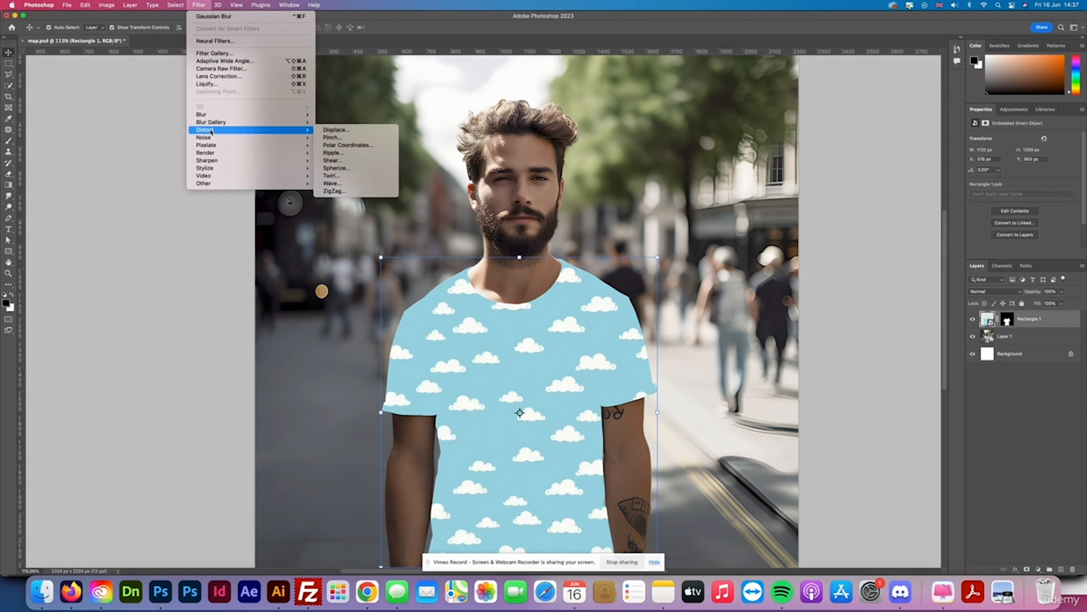
pyautogui.click(334, 131)
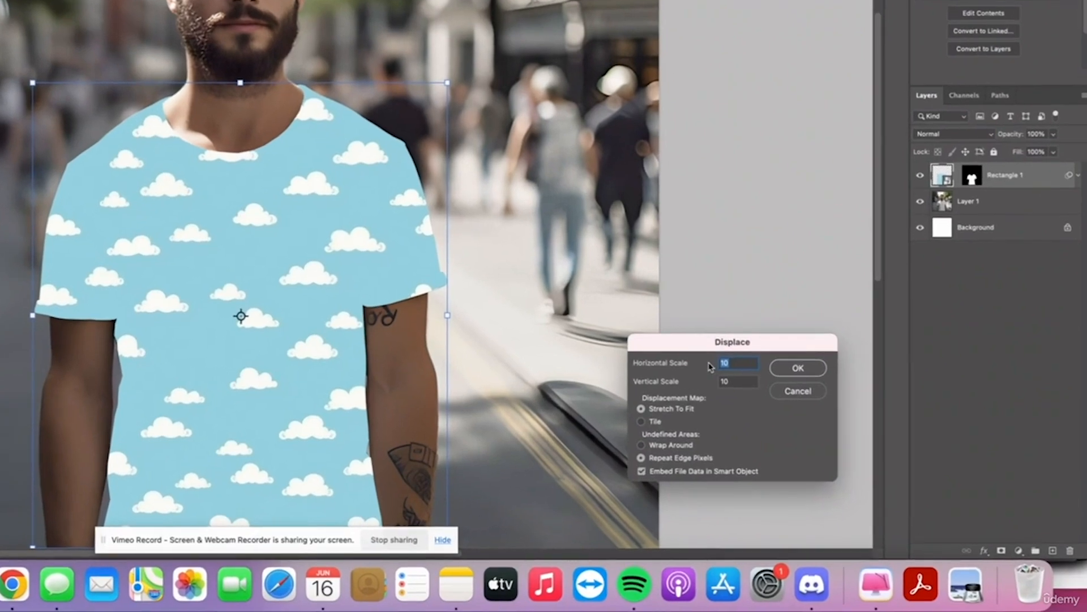
pyautogui.write('30')
pyautogui.click(746, 387)
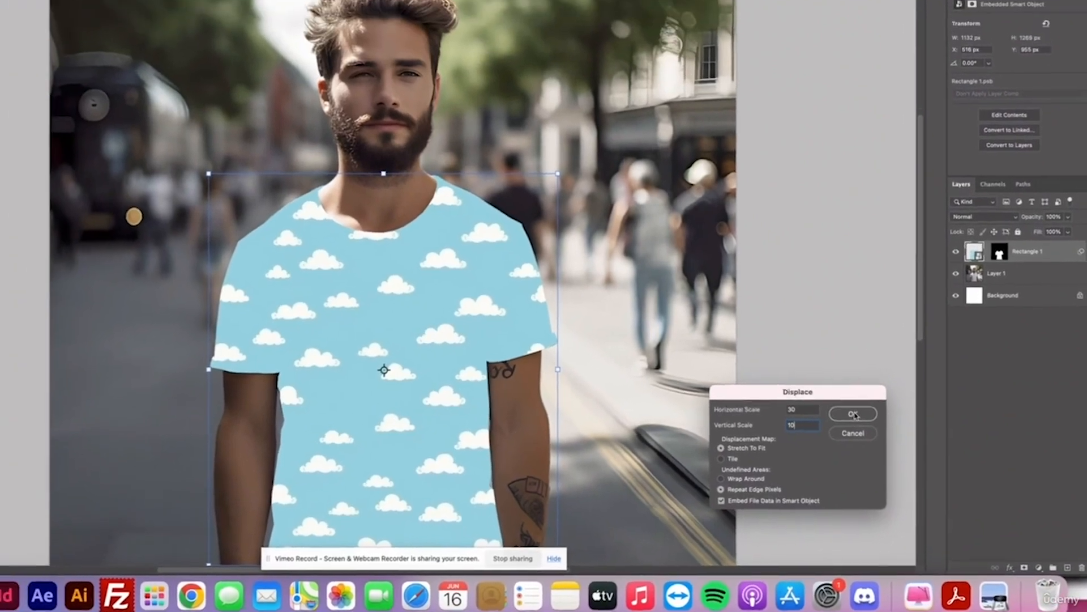
pyautogui.click(854, 414)
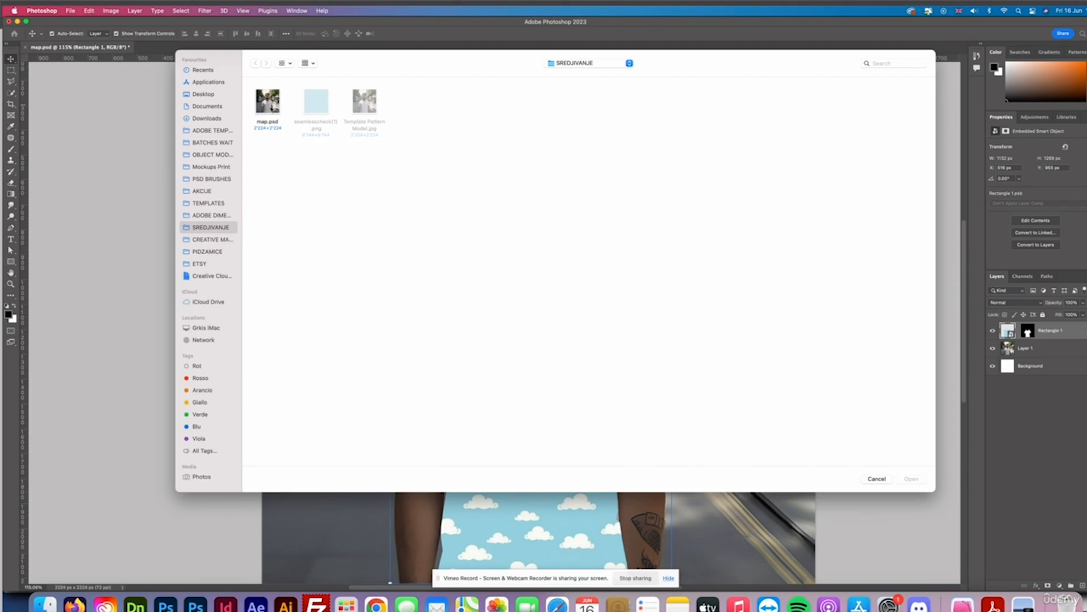
pyautogui.click(269, 105)
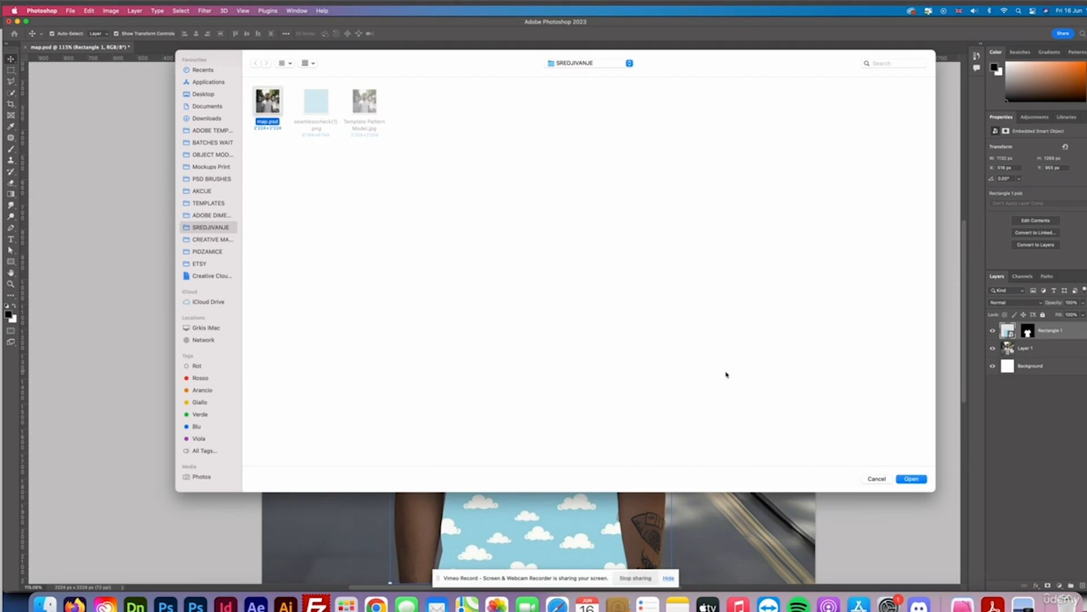
pyautogui.click(912, 479)
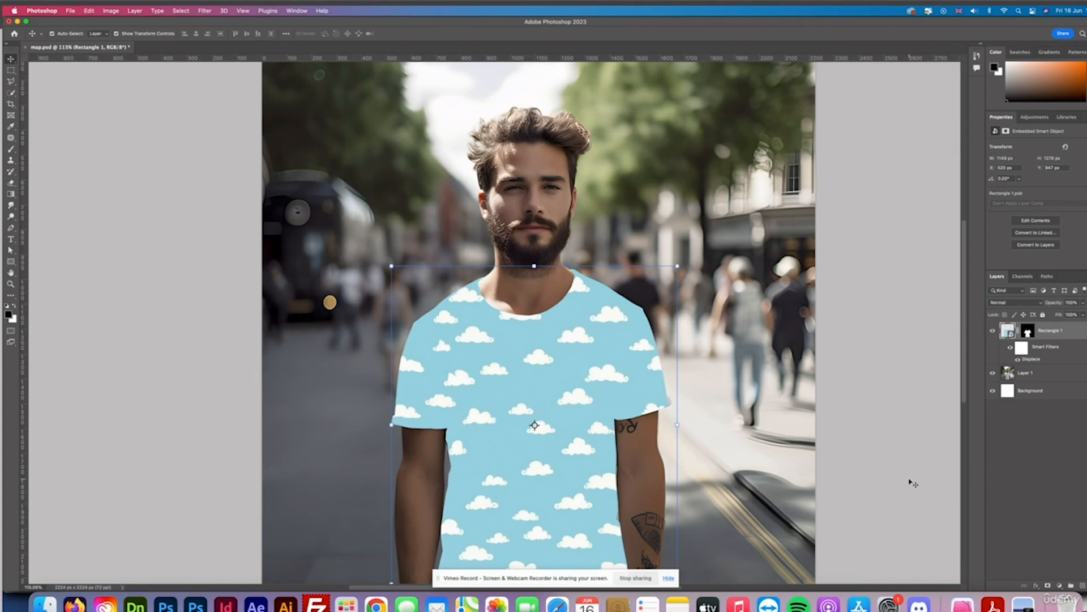
# Set the rectangle layer's blend mode to Color Burn.
pyautogui.click(1019, 430)
pyautogui.click(1055, 329)
pyautogui.click(1017, 303)
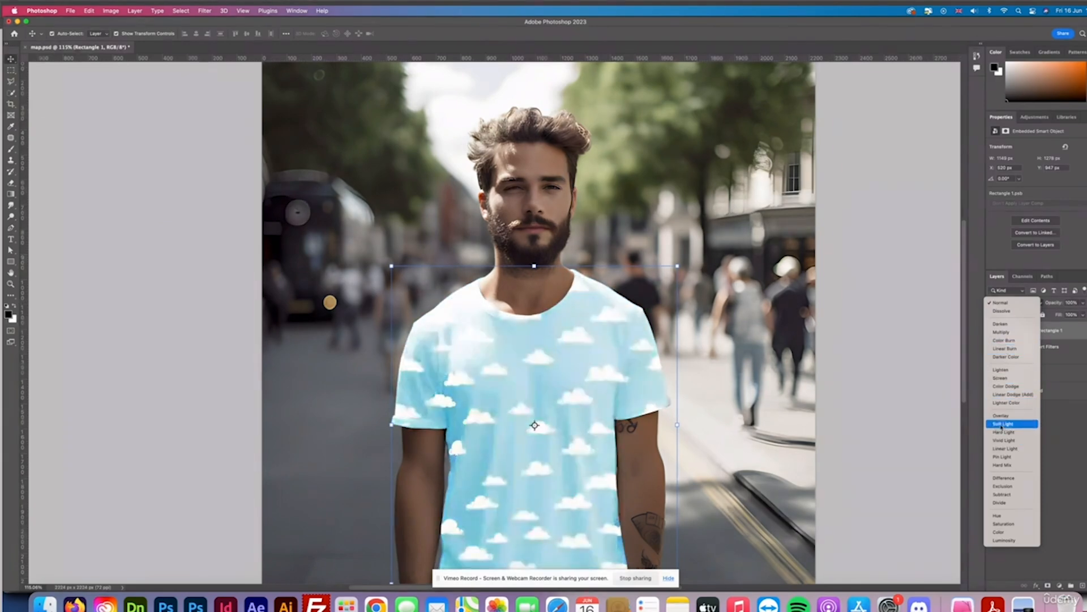
pyautogui.click(1006, 342)
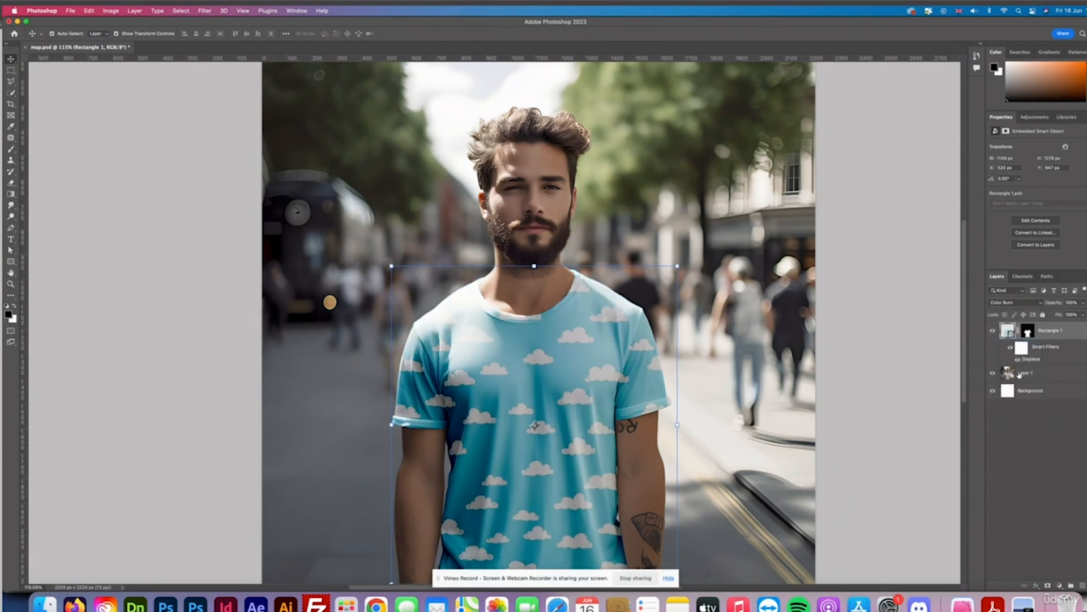
# Browse the Printful and Printify print-on-demand websites.
pyautogui.click(876, 403)
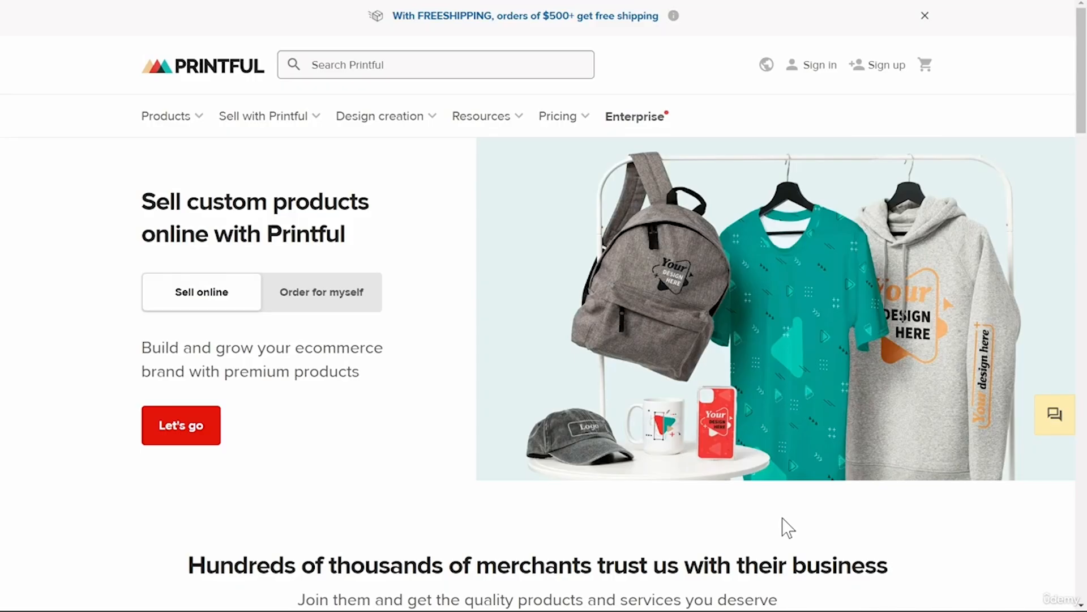
pyautogui.hotkey('ctrl', 'Tab')
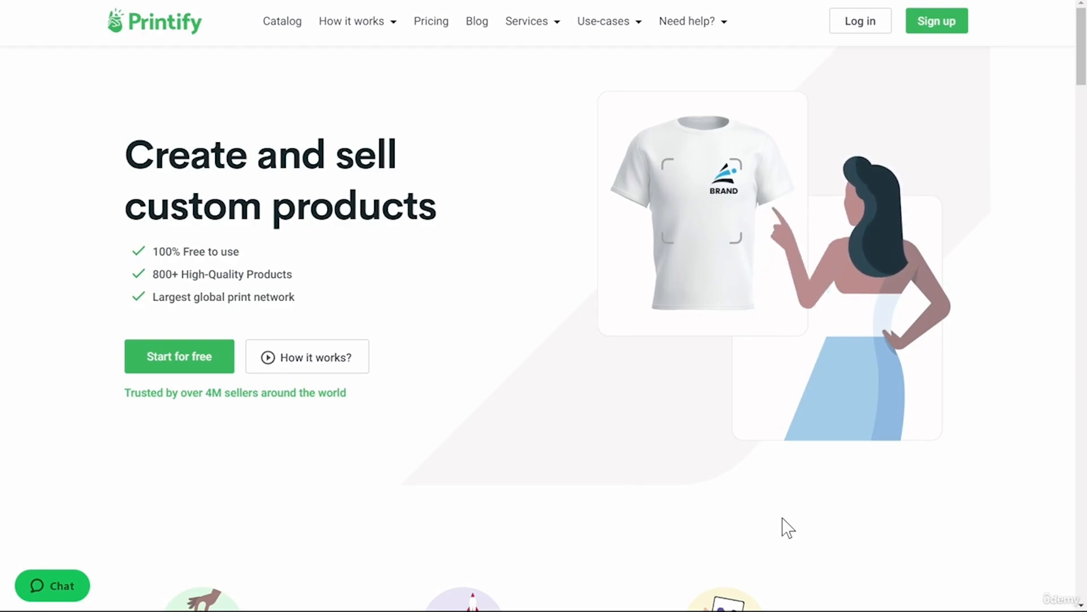
pyautogui.hotkey('ctrl', 'Tab')
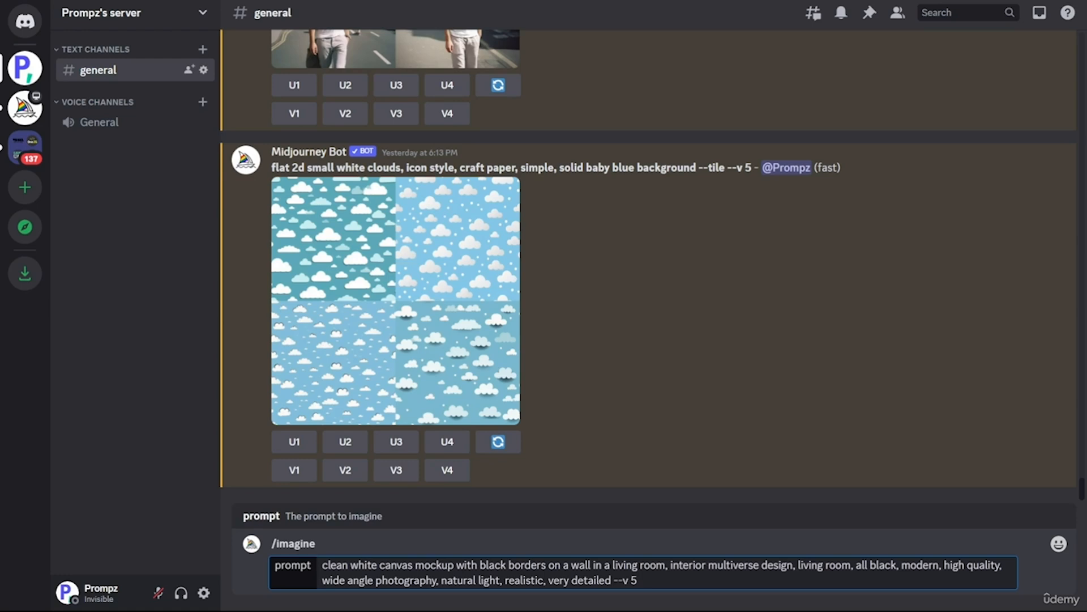
# Submit /imagine prompts for a clean white canvas mockup in a living room and a comic couple portrait with --ar 4:3.
pyautogui.hotkey('ctrl', 'a')
pyautogui.press('Return')
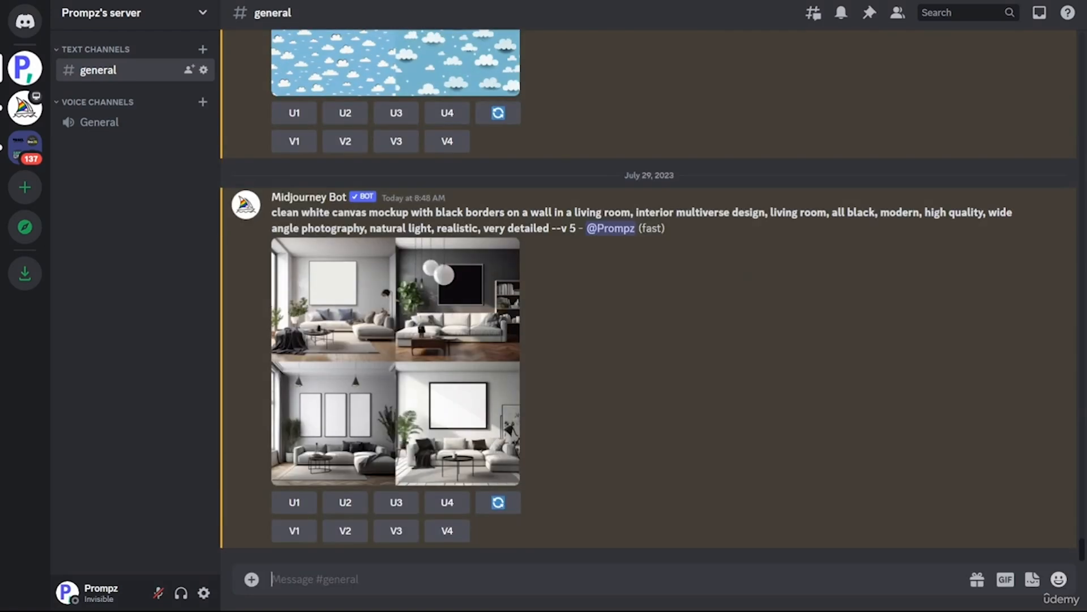
pyautogui.write('comic side portrait of a crazy couple in a cabrio, woman wearing funky sunglasses, man is wearing a suit, pop art, made by roy lichtenstein, ultra wide angle, --v 5 --ar 4:3')
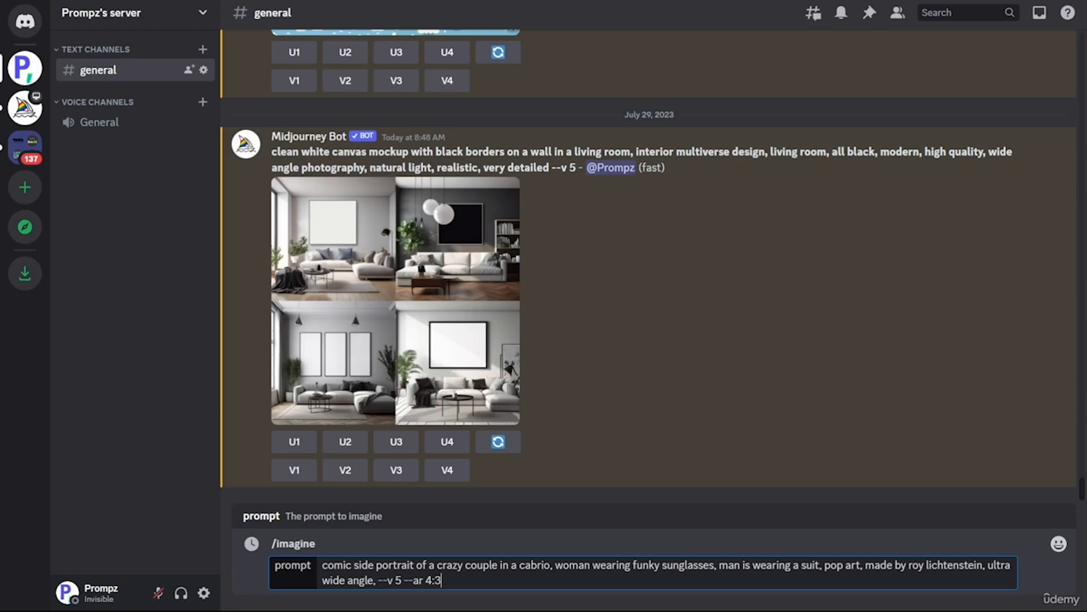
pyautogui.press('Return')
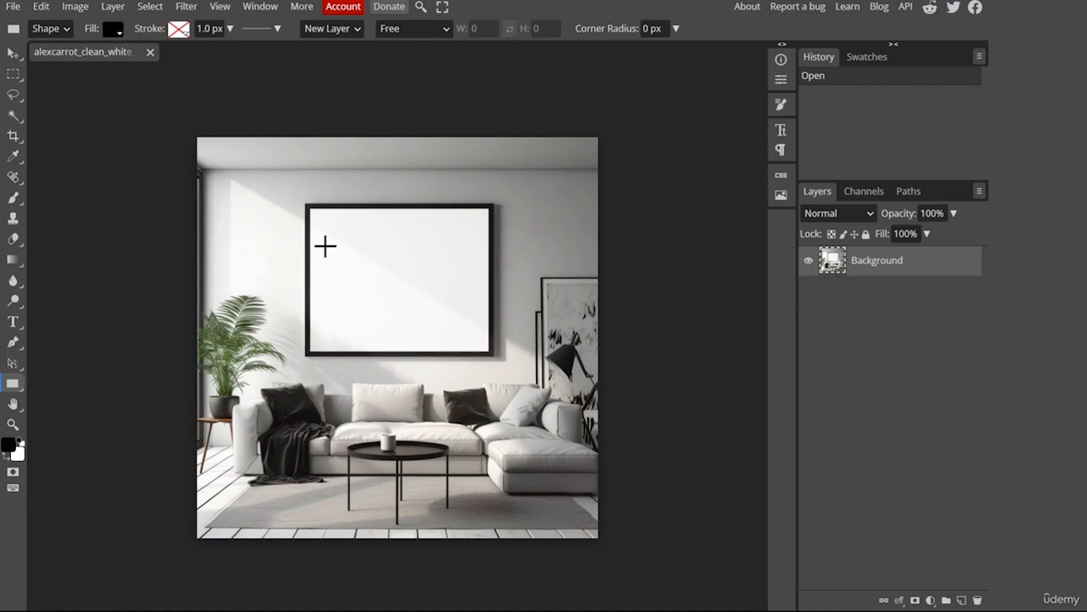
# Draw a black rectangle shape covering the white canvas inside the wall frame.
pyautogui.scroll(4, 340, 245)
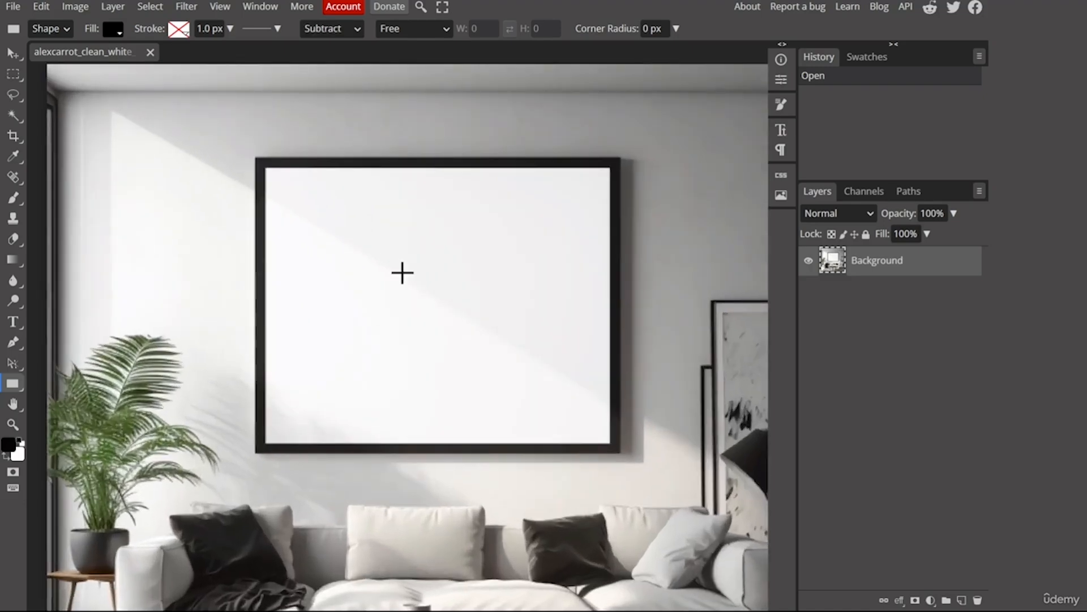
pyautogui.scroll(1, 406, 274)
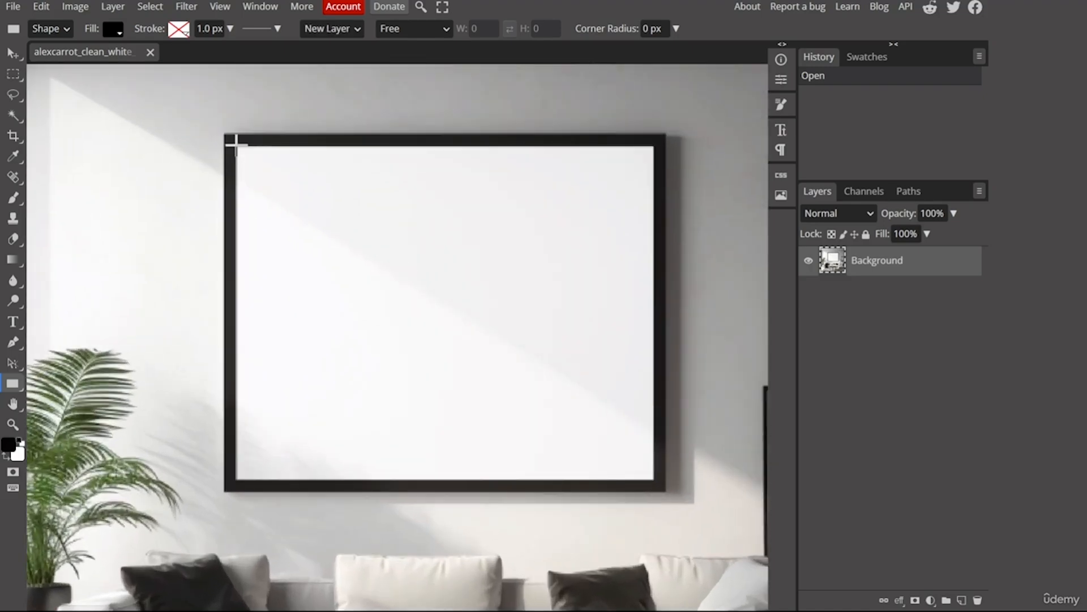
pyautogui.moveTo(235, 145); pyautogui.dragTo(654, 480)
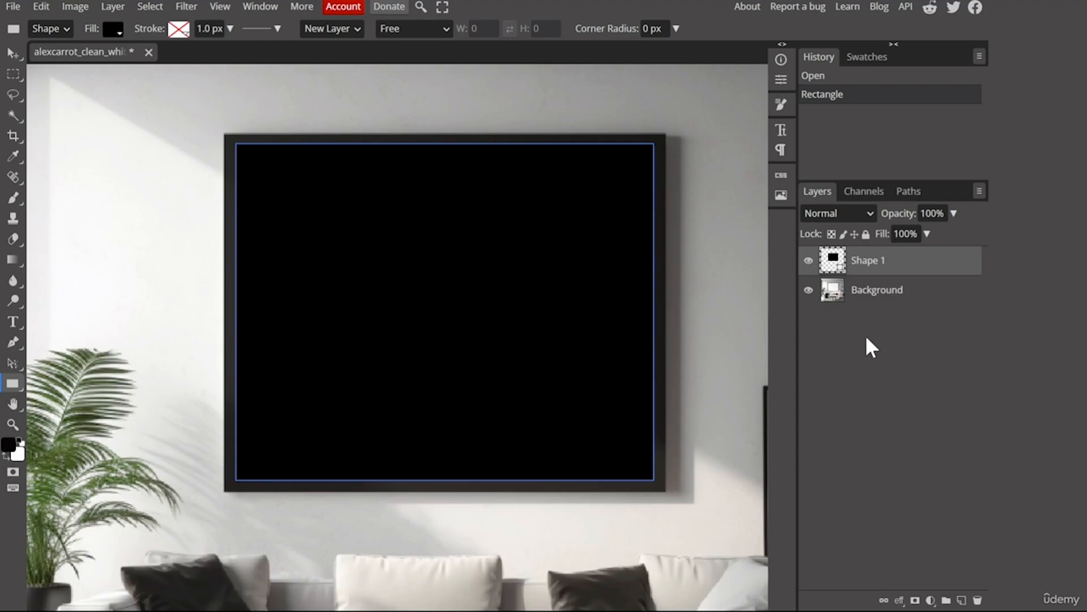
# Convert the Shape 1 layer to a smart object.
pyautogui.rightClick(855, 261)
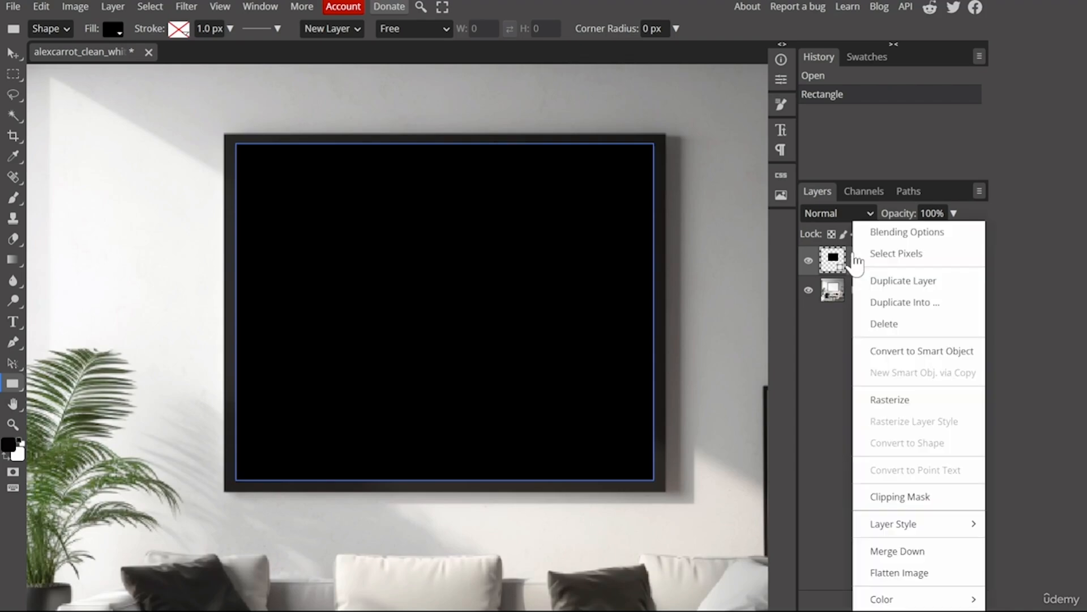
pyautogui.click(933, 356)
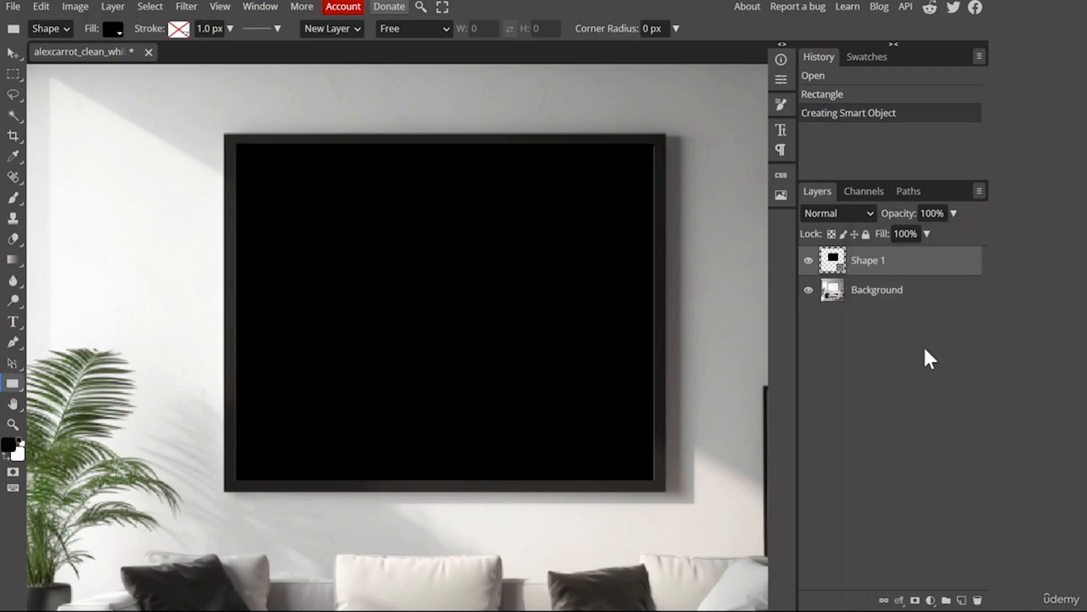
# Open the Shape 1 smart object with the comic image inside, save it and close its tab.
pyautogui.doubleClick(832, 263)
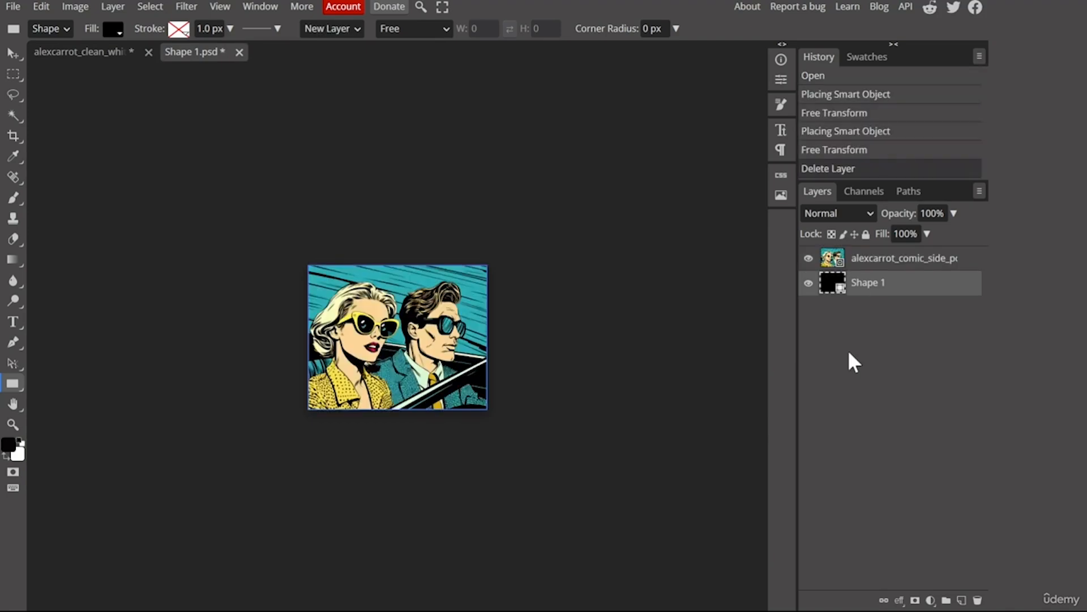
pyautogui.hotkey('ctrl', 's')
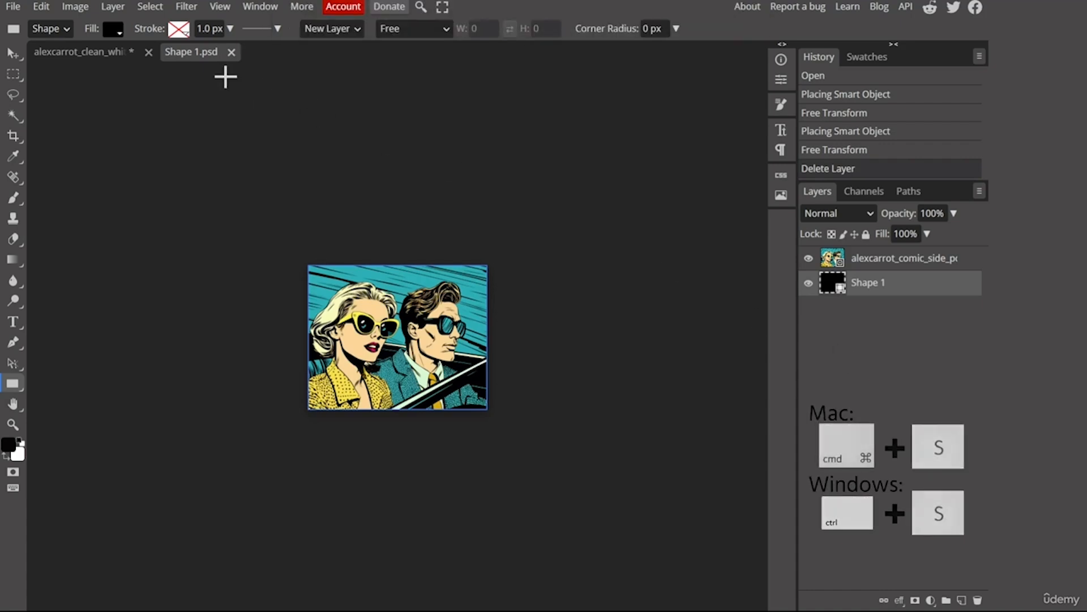
pyautogui.click(231, 52)
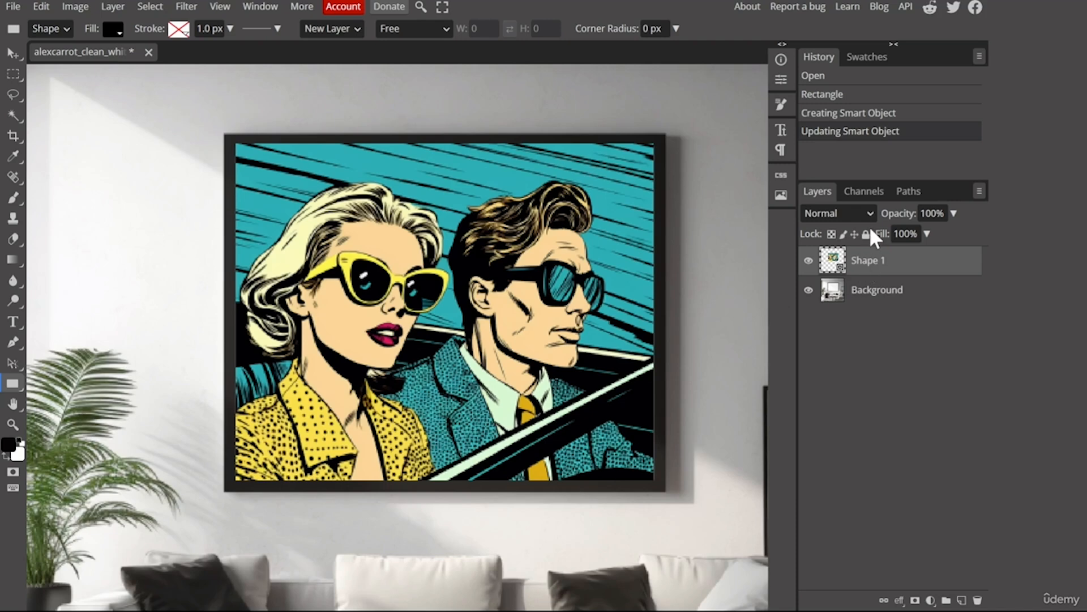
# Set the Shape 1 layer's blend mode to Multiply.
pyautogui.click(858, 214)
pyautogui.click(852, 276)
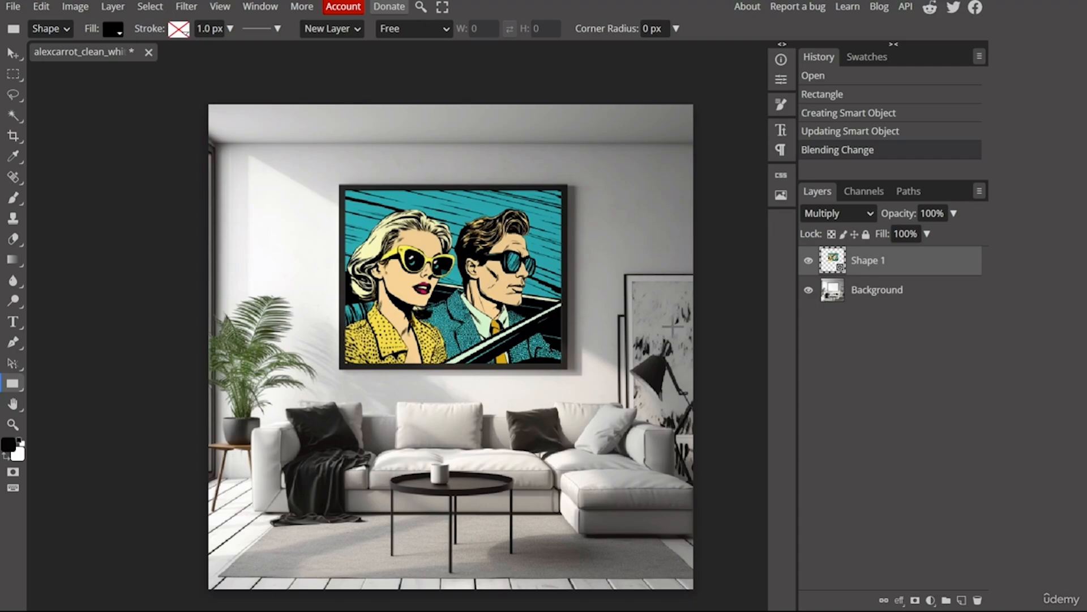
pyautogui.scroll(3, 453, 276)
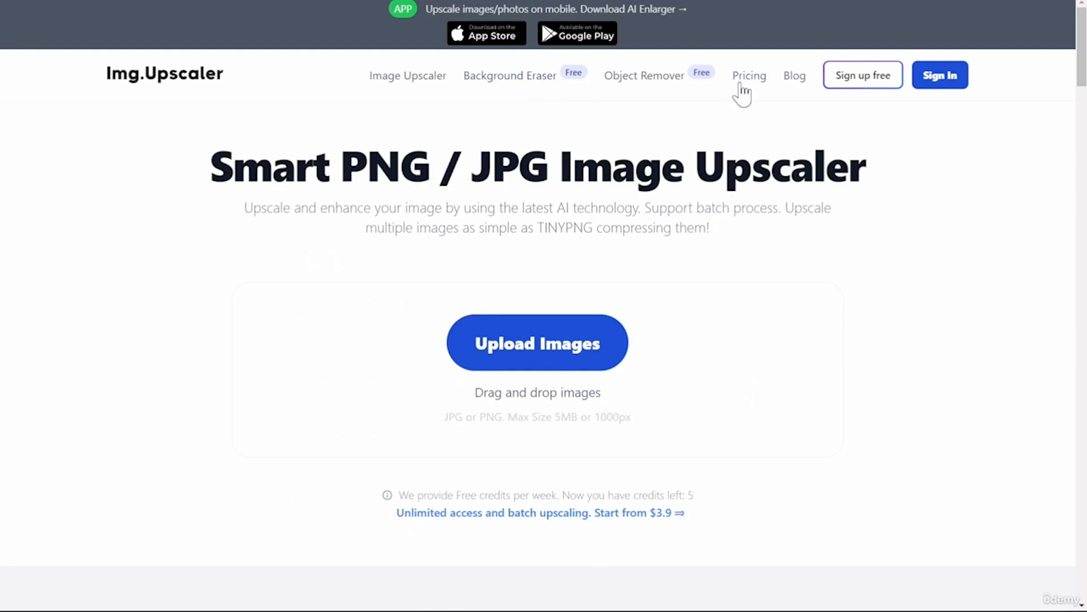
# Zoom in to compare the SVG and PNG versions of the paw icon.
pyautogui.click(740, 85)
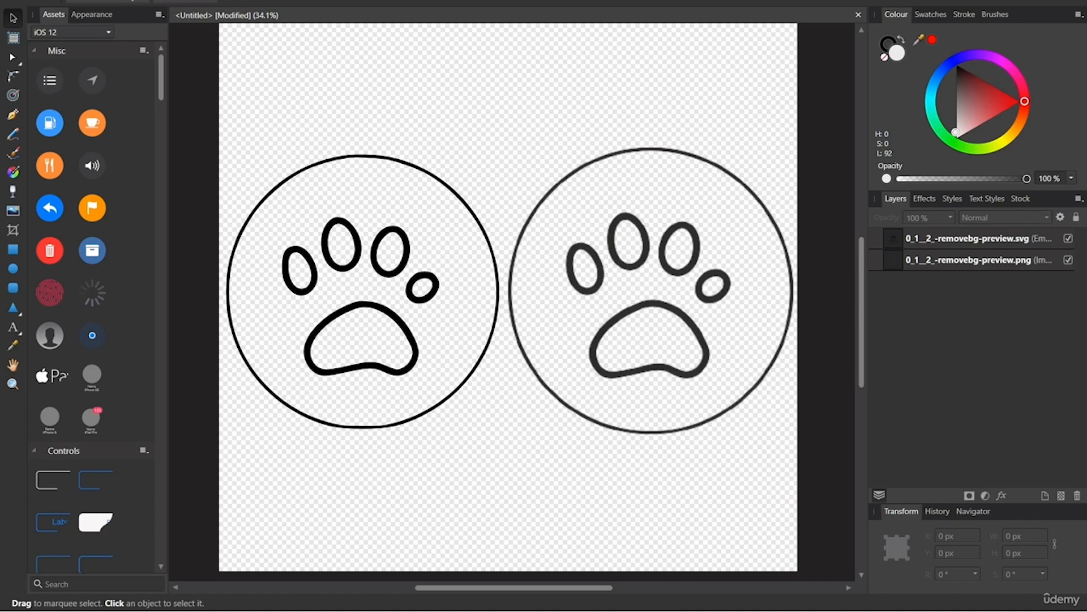
pyautogui.scroll(4, 516, 308)
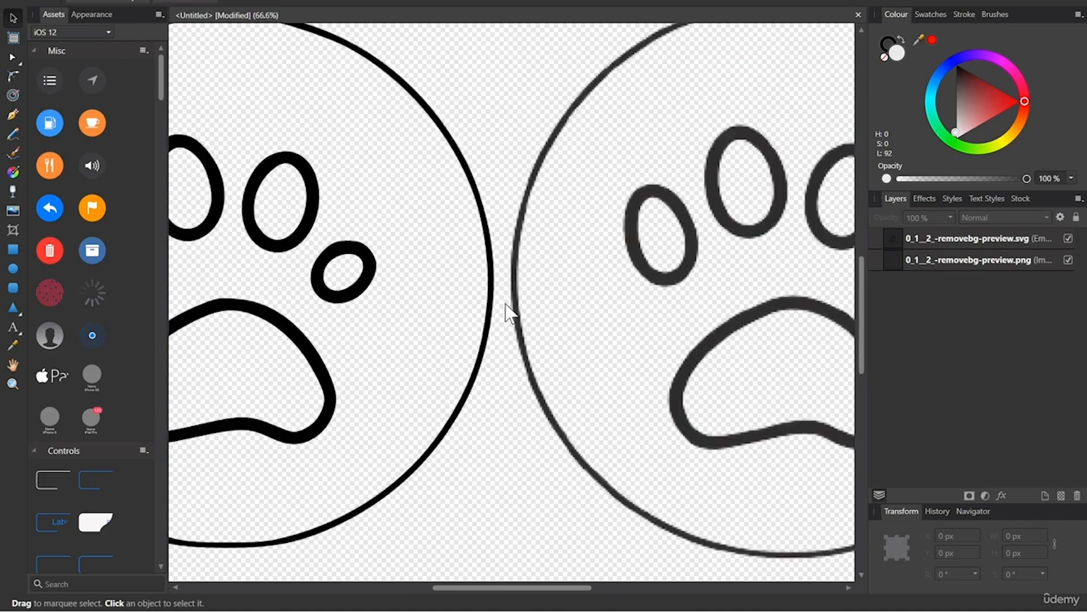
pyautogui.scroll(6, 510, 312)
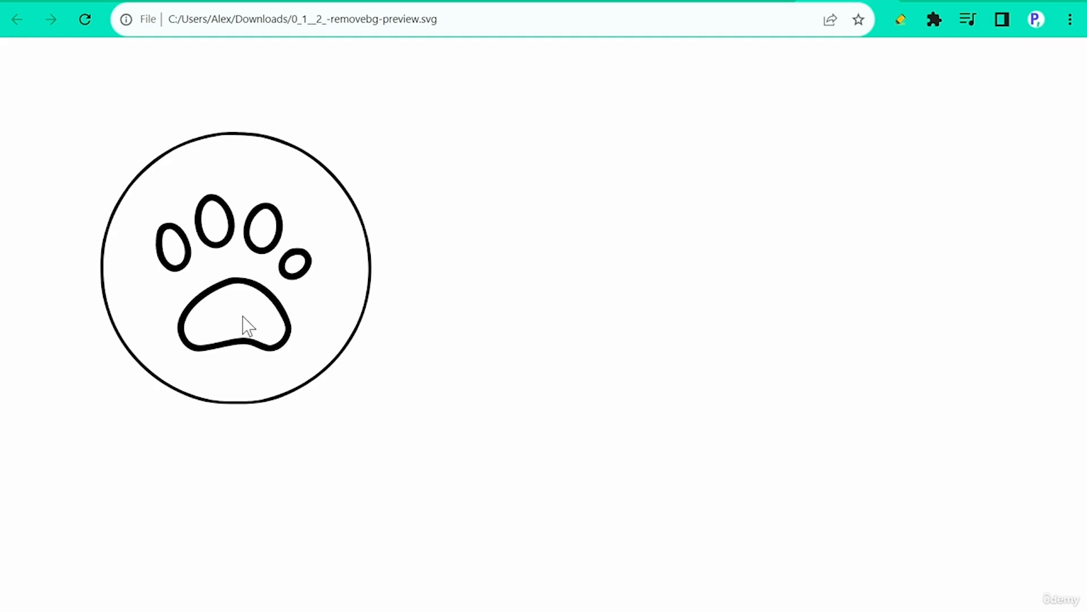
pyautogui.scroll(8, 444, 396)
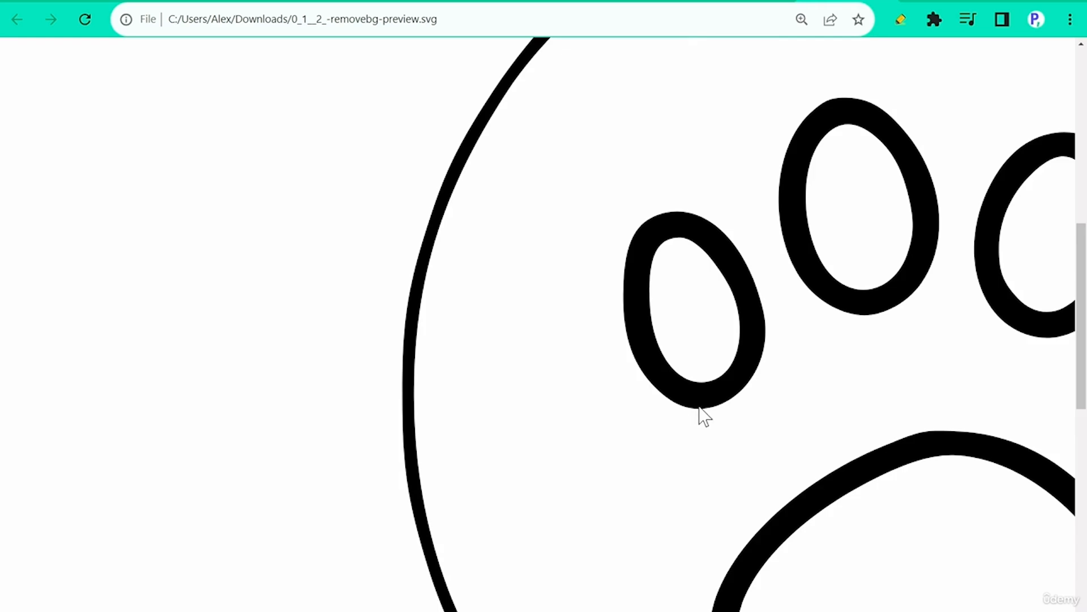
pyautogui.click(650, 0)
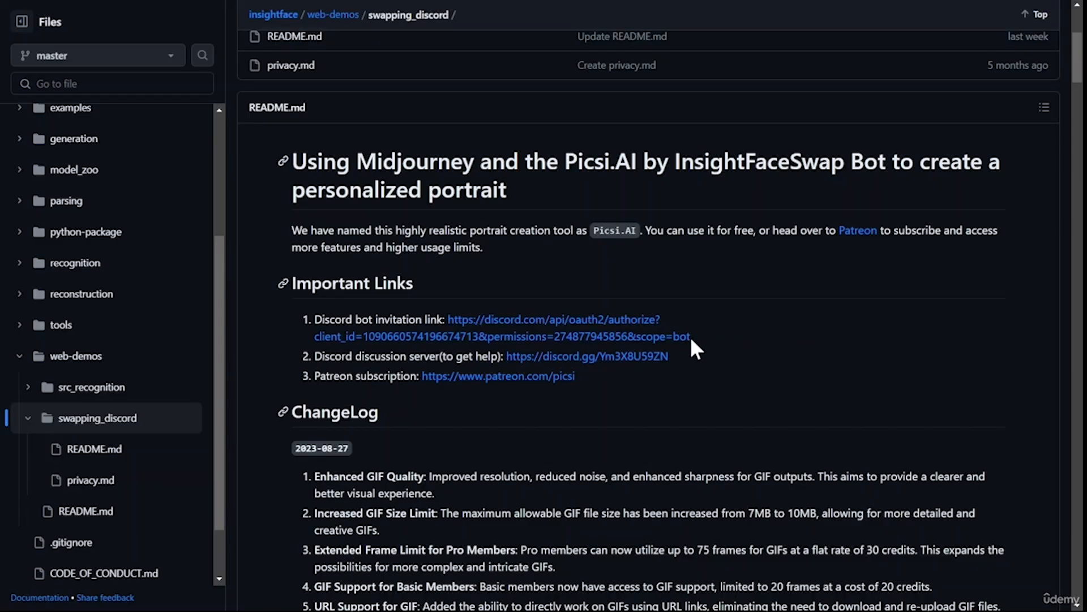
pyautogui.click(653, 338)
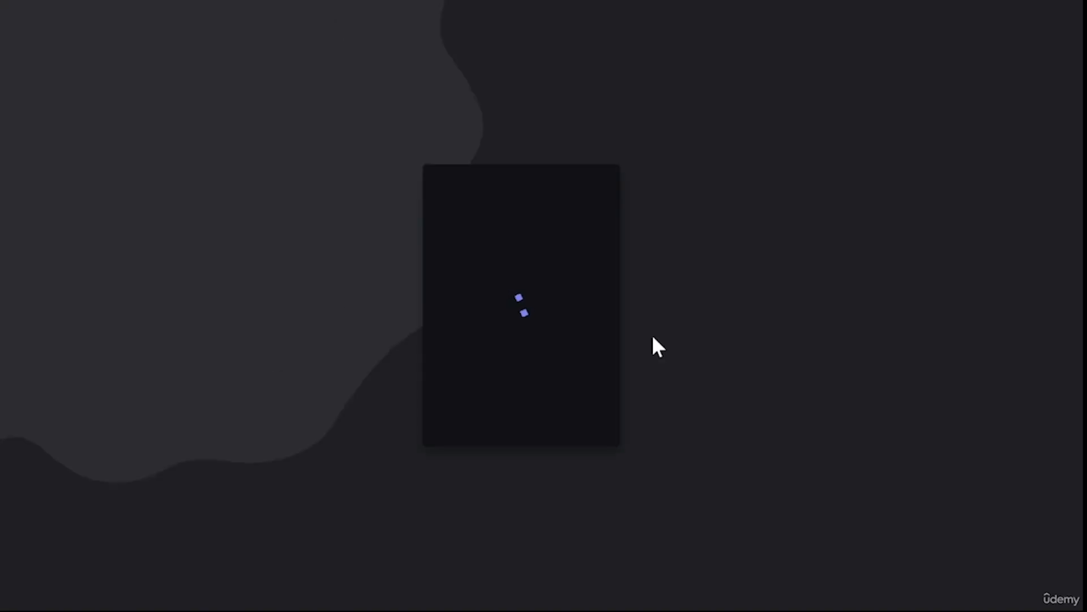
pyautogui.click(606, 513)
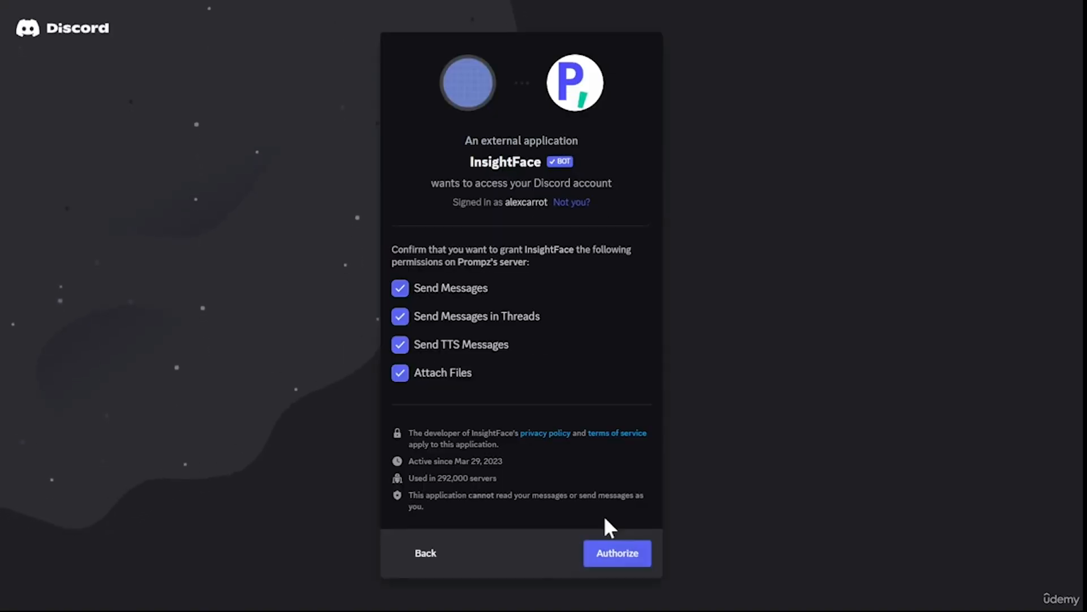
pyautogui.click(619, 553)
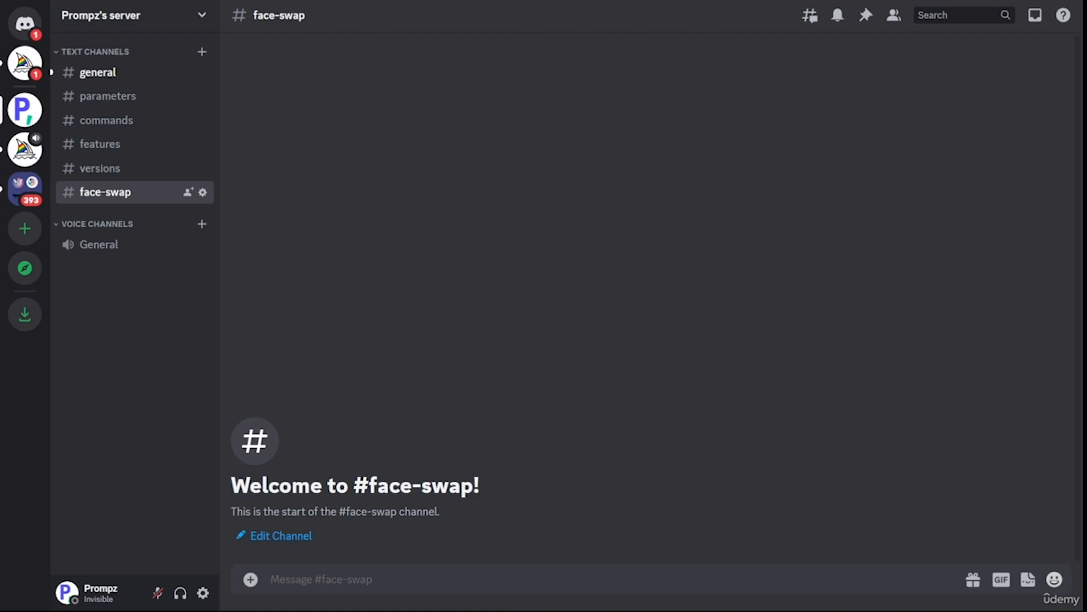
pyautogui.click(474, 578)
pyautogui.write('/')
pyautogui.press('Return')
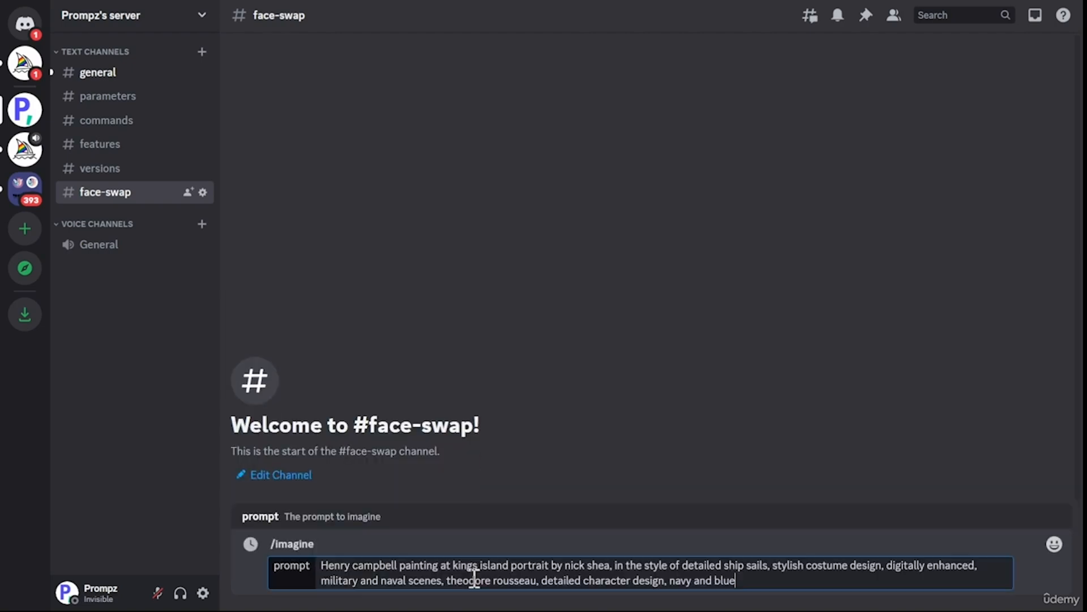
pyautogui.press('Return')
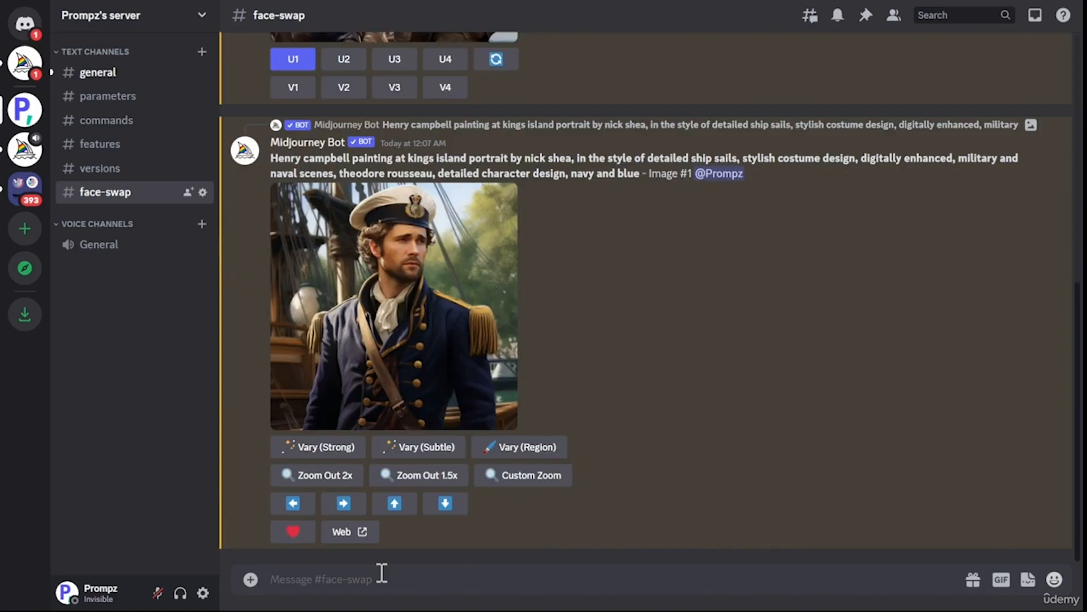
# Post the pexels-monstera portrait photo and save it as identity man with /saveid.
pyautogui.hotkey('ctrl', 'v')
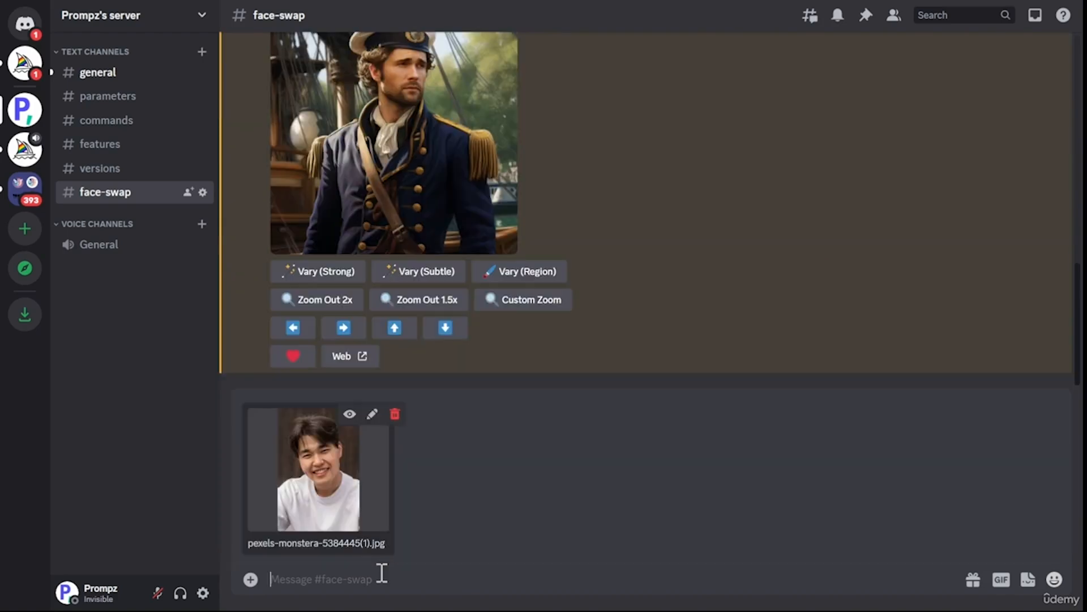
pyautogui.press('Return')
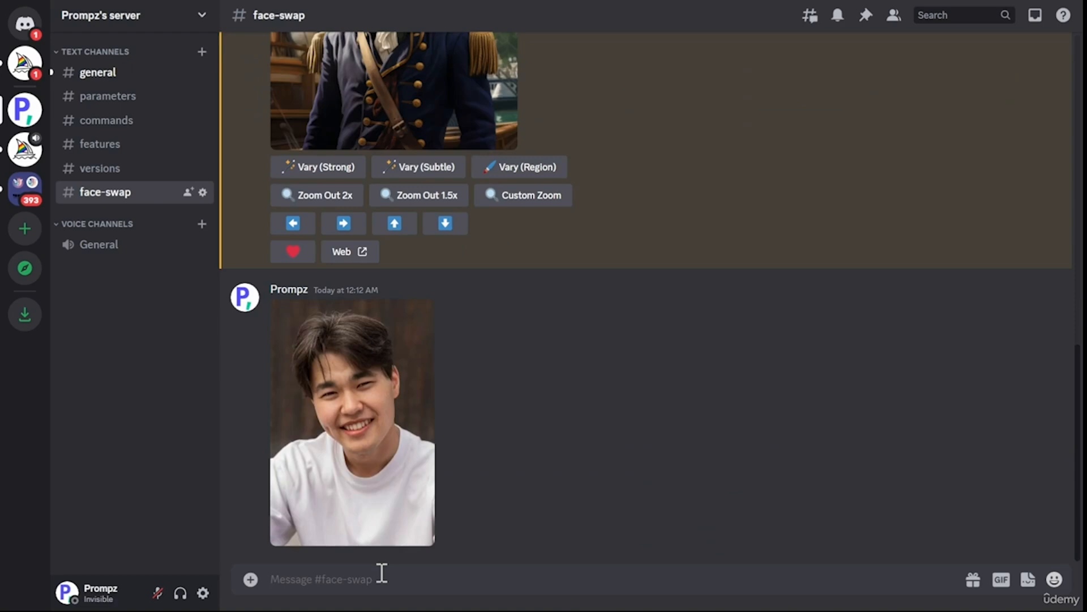
pyautogui.write('/')
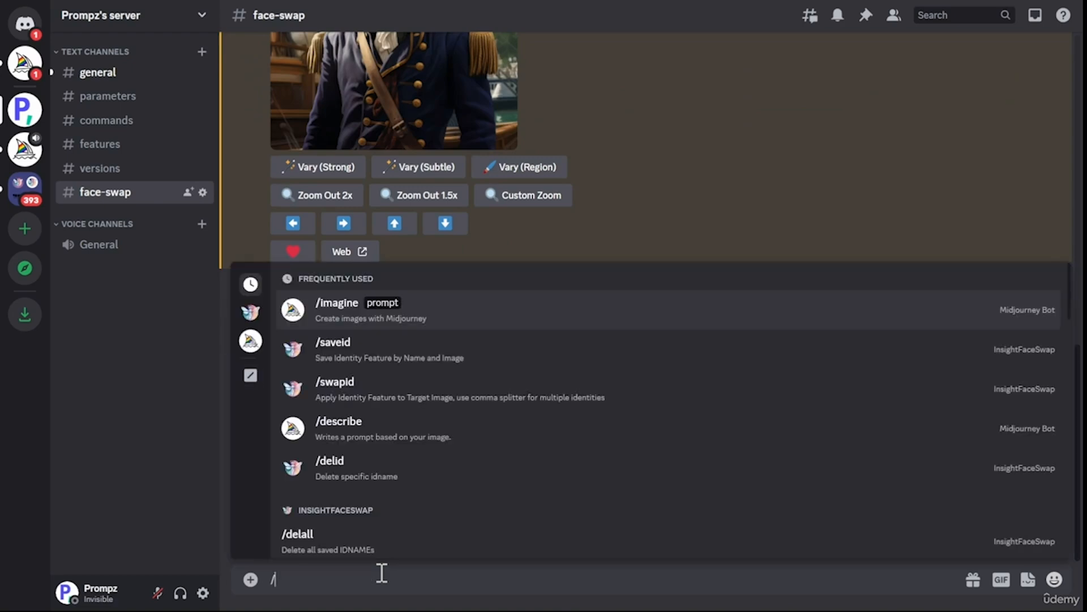
pyautogui.click(429, 358)
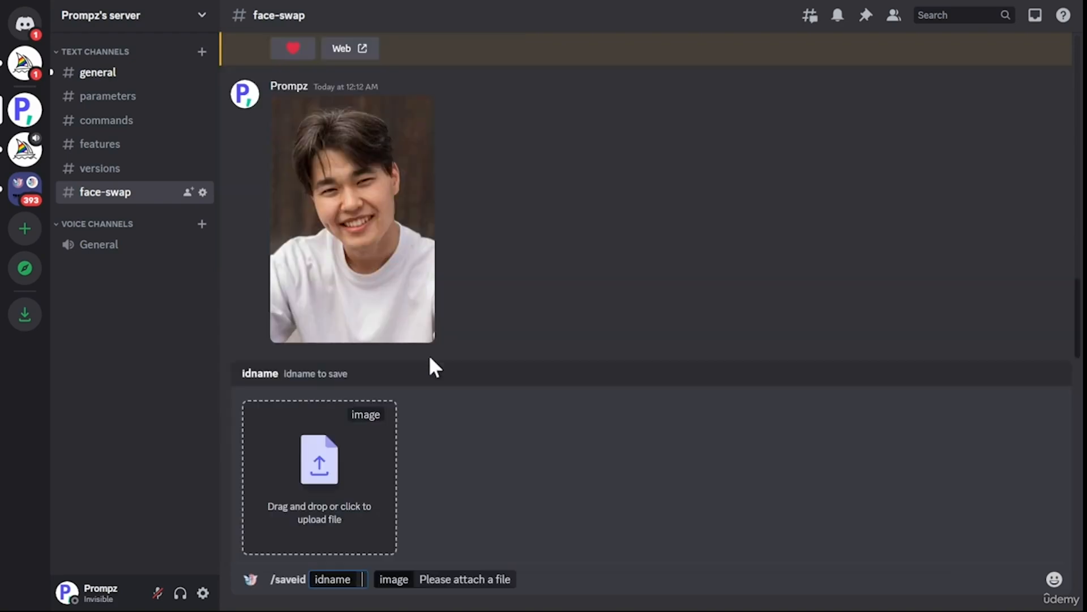
pyautogui.click(350, 500)
pyautogui.click(548, 549)
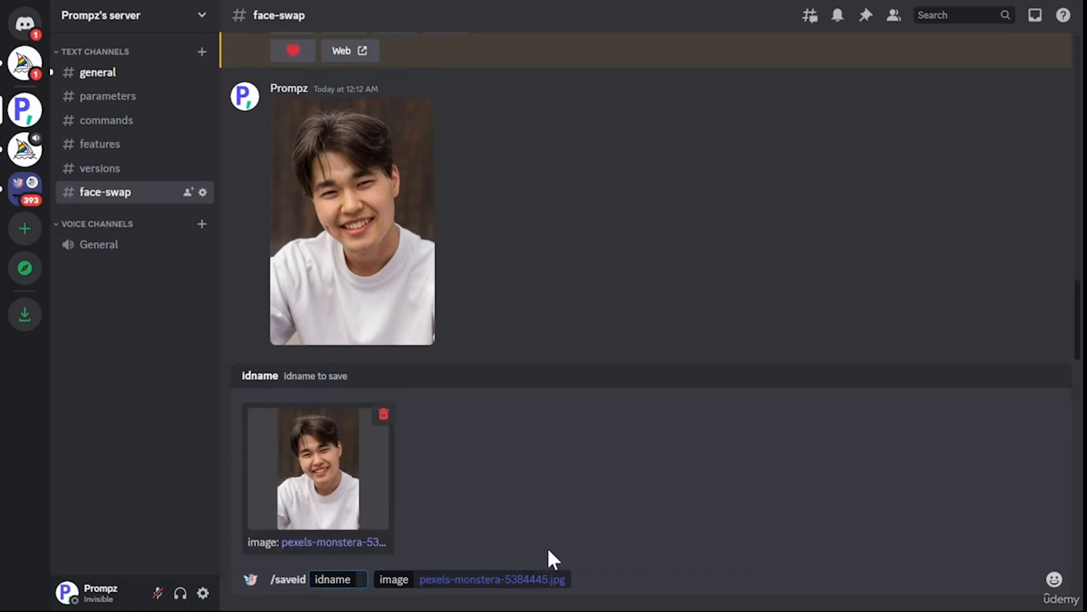
pyautogui.write('man')
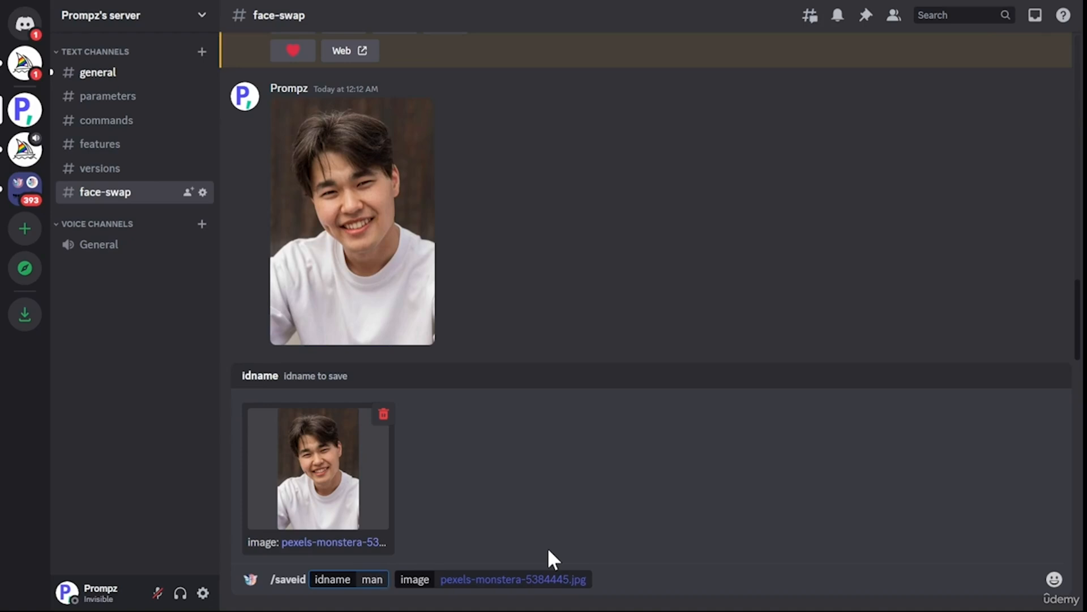
pyautogui.press('Return')
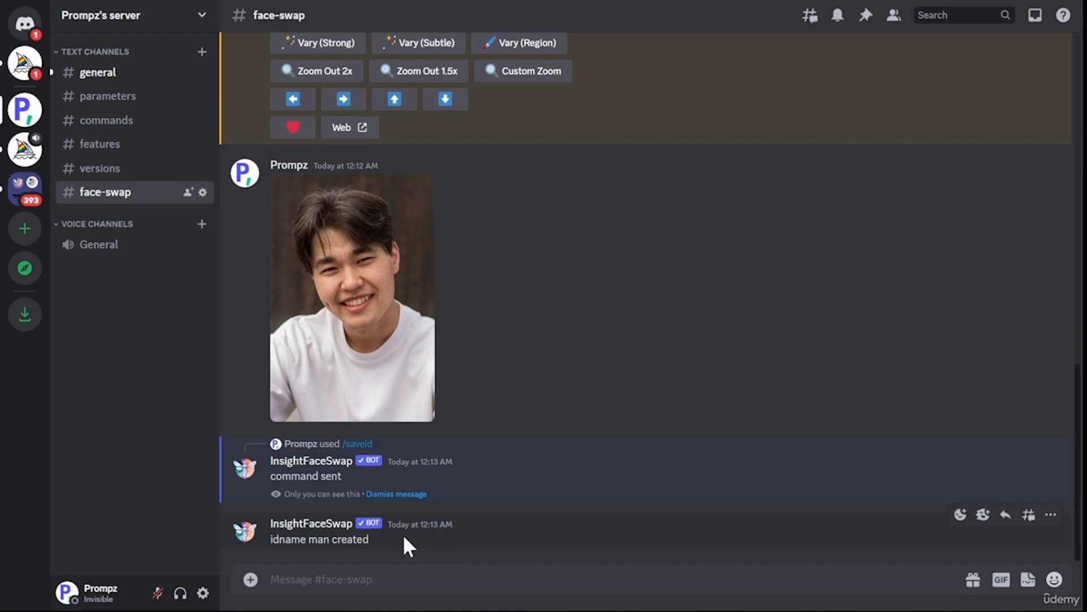
# Review the bot's reply and the generated naval portrait.
pyautogui.moveTo(363, 537); pyautogui.dragTo(264, 536)
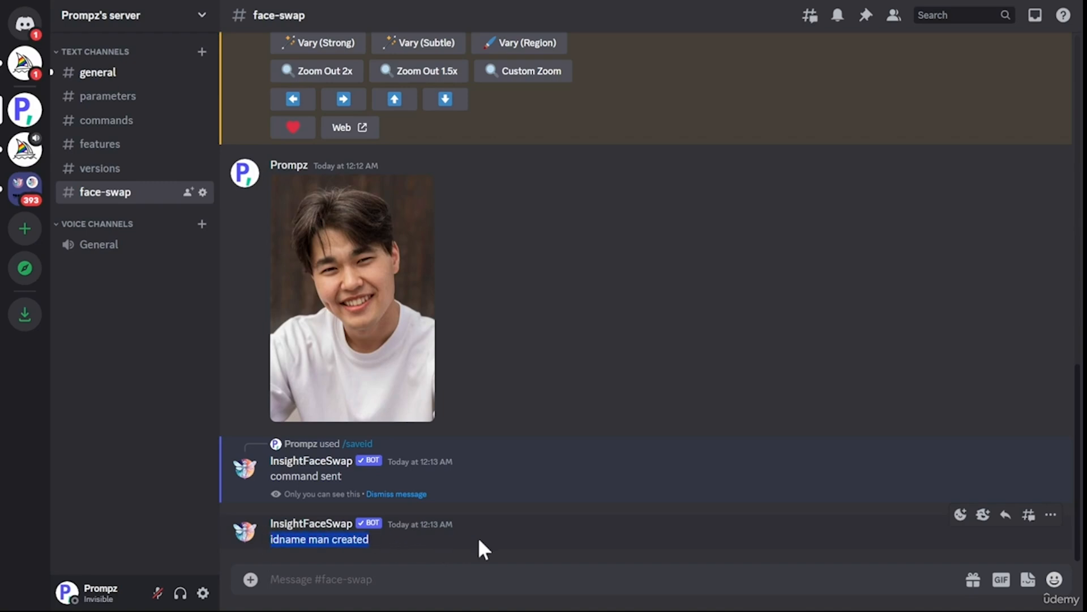
pyautogui.scroll(8, 478, 537)
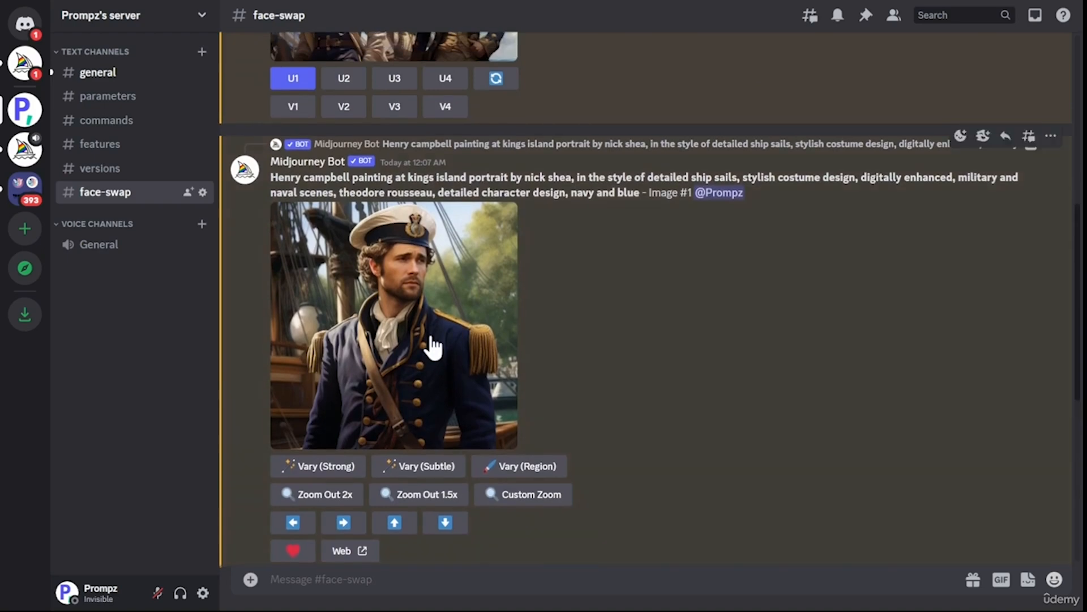
pyautogui.click(435, 340)
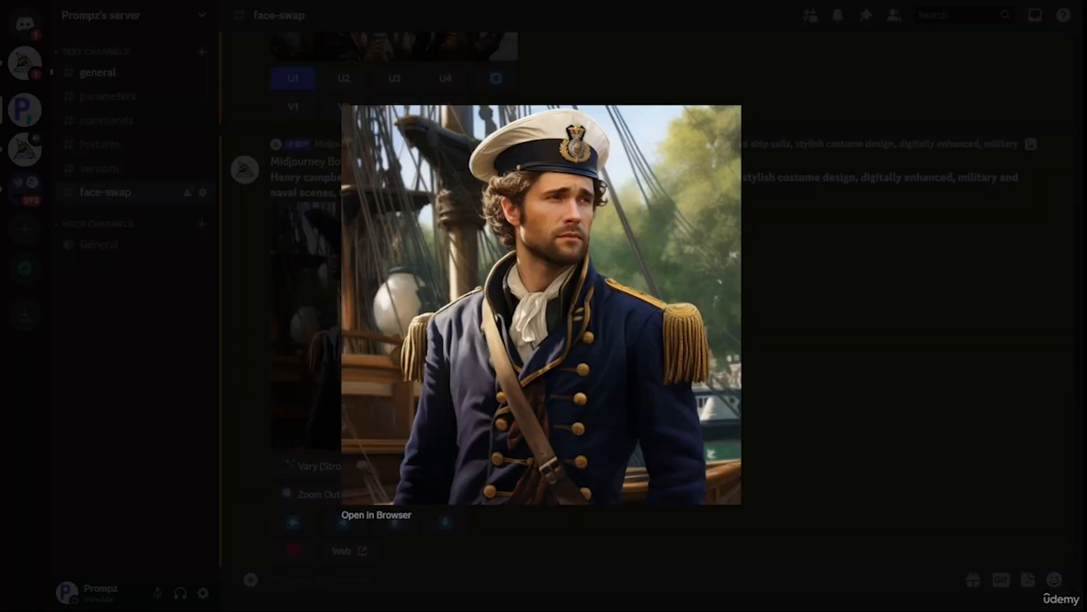
pyautogui.click(799, 461)
pyautogui.click(417, 580)
pyautogui.write('/')
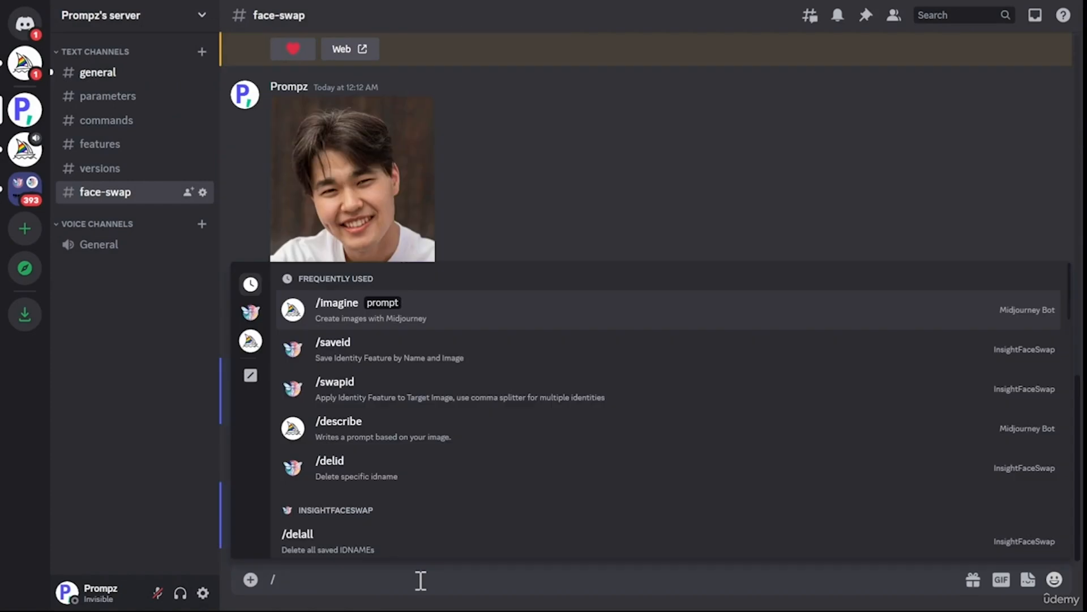
pyautogui.click(419, 405)
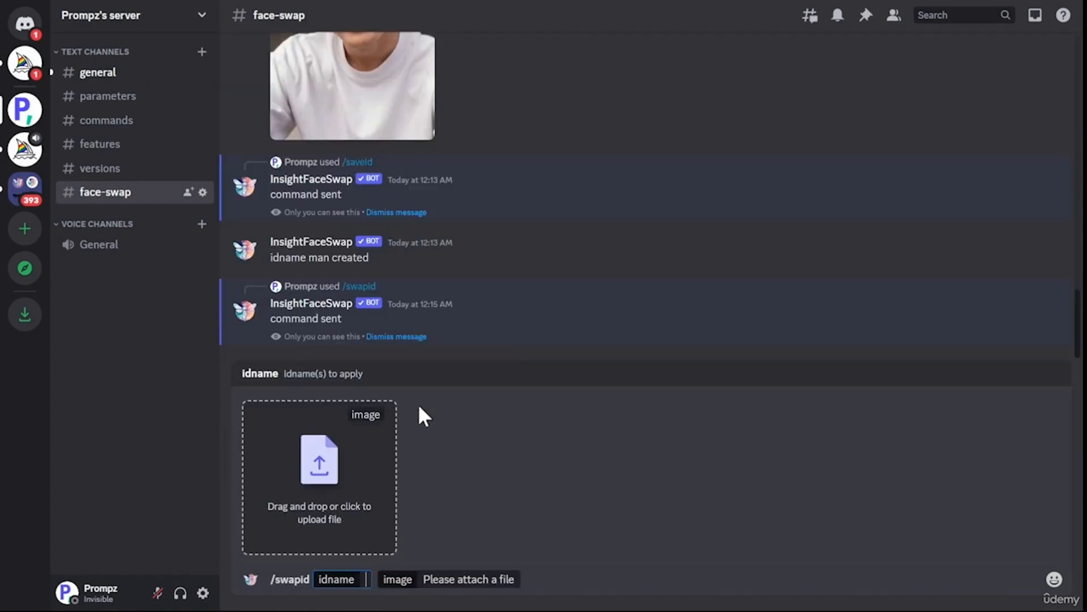
pyautogui.click(358, 455)
pyautogui.doubleClick(475, 478)
pyautogui.click(358, 578)
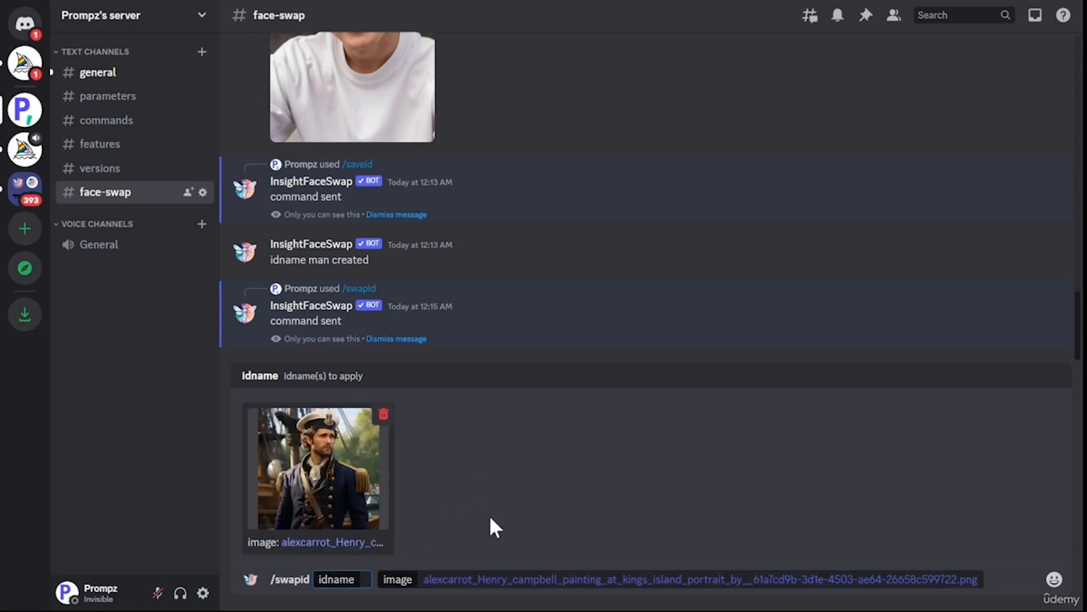
pyautogui.write('man')
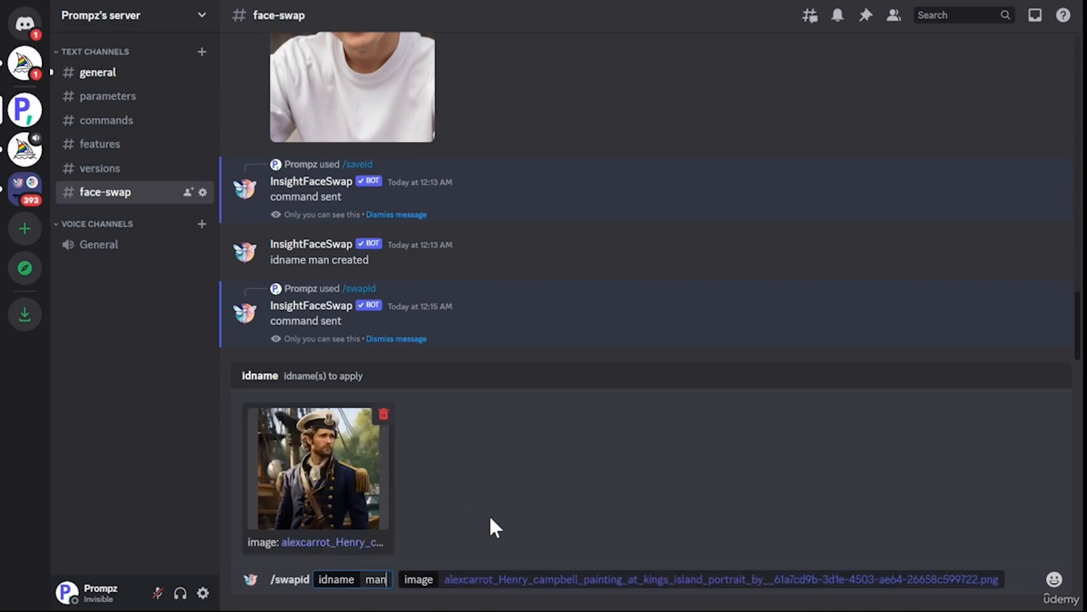
pyautogui.press('Return')
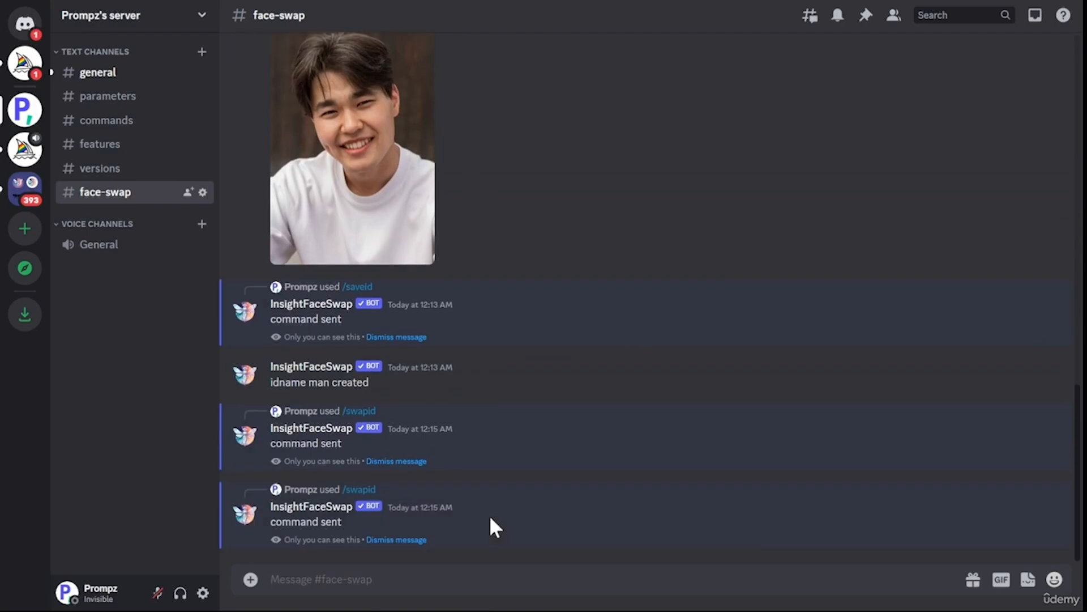
# View the face-swapped naval portrait, then resend /saveid to save the Frau 1.jpeg photo as identity woman.
pyautogui.click(489, 444)
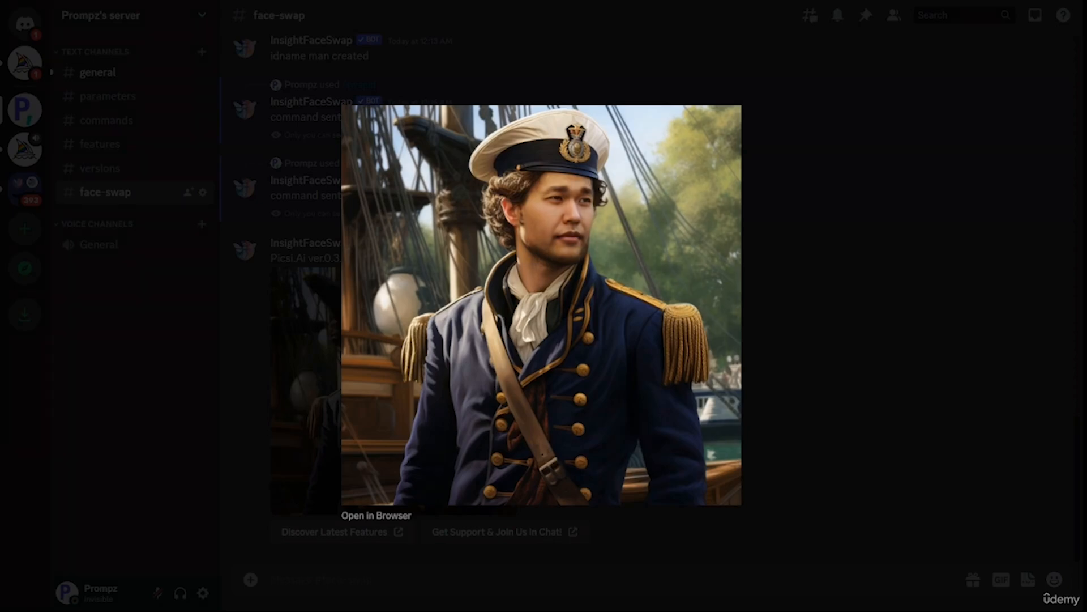
pyautogui.click(818, 214)
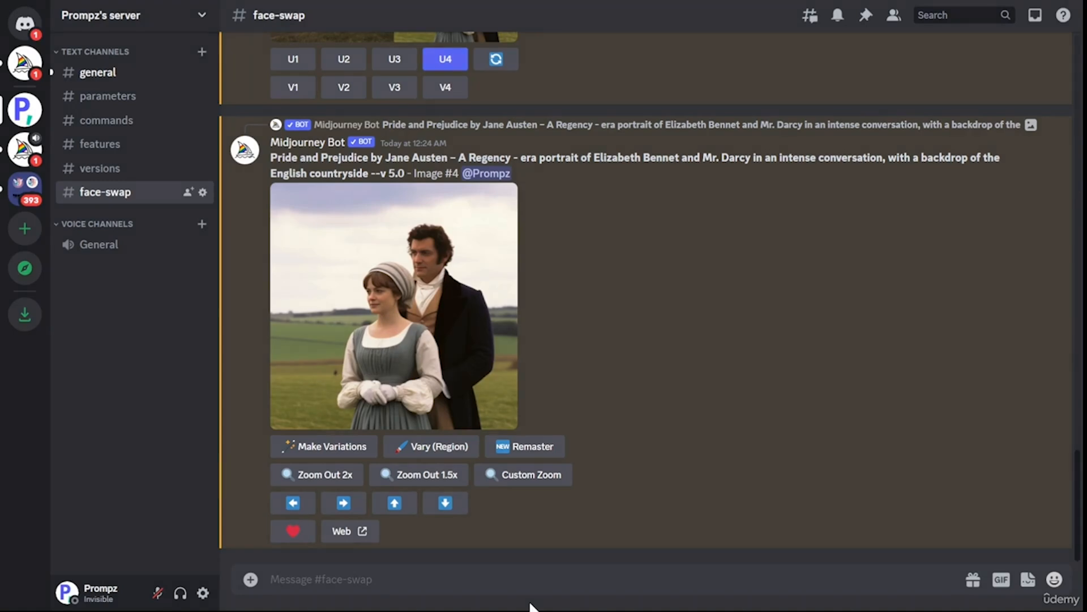
pyautogui.click(532, 584)
pyautogui.write('/')
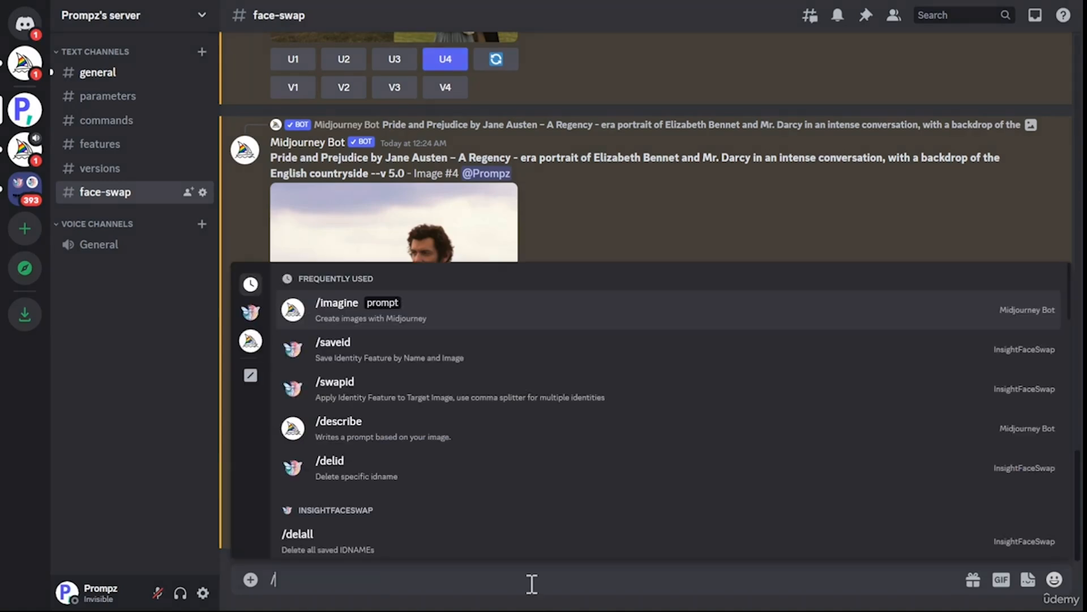
pyautogui.press('Down')
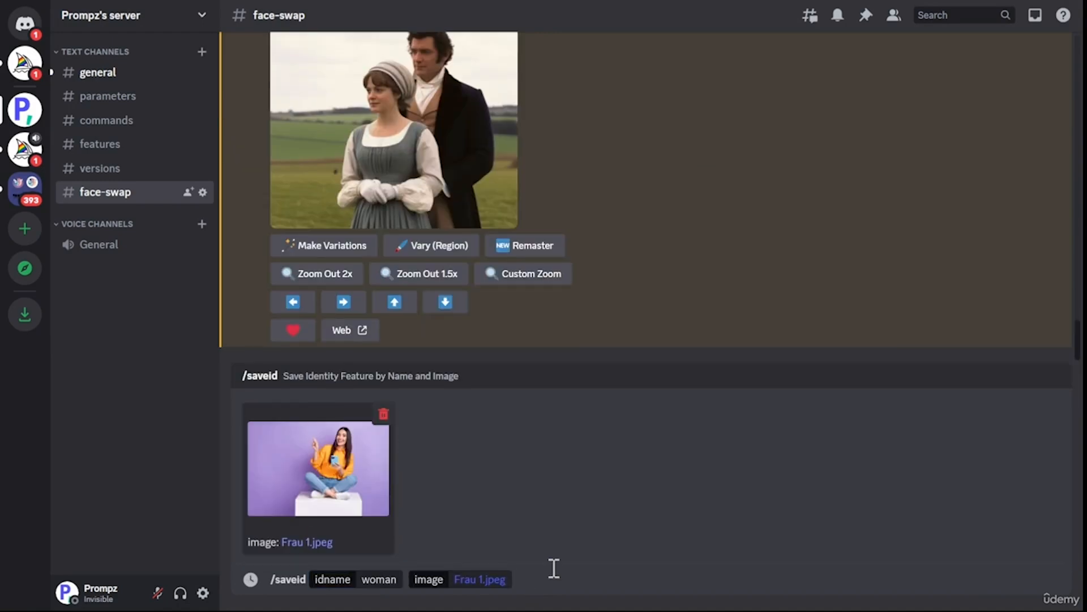
pyautogui.press('Return')
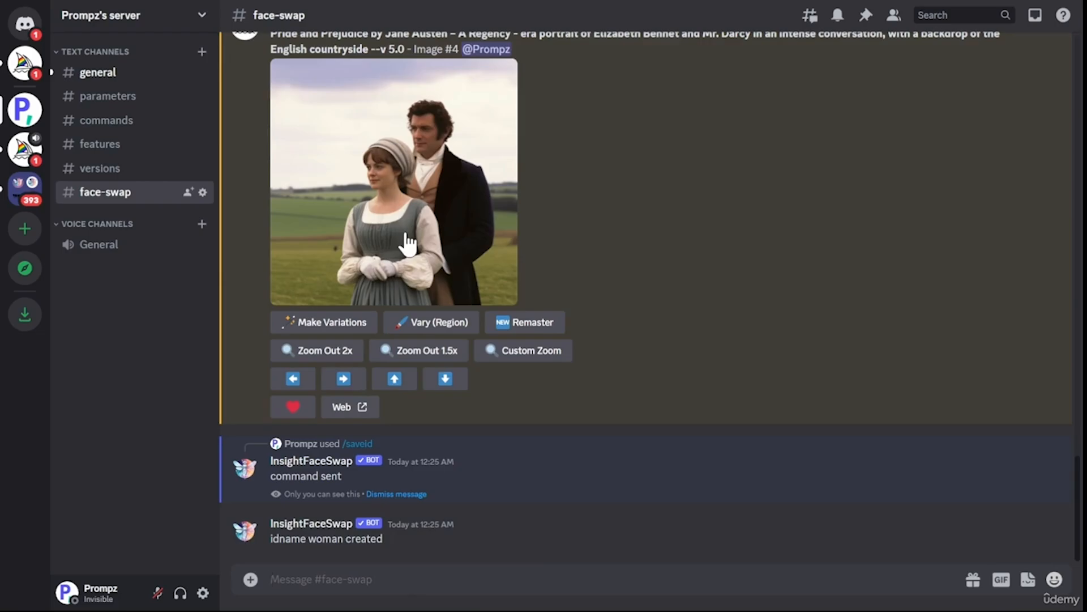
# Run /swapid on the Pride and Prejudice portrait with identities woman, man and open the swapped result.
pyautogui.click(407, 244)
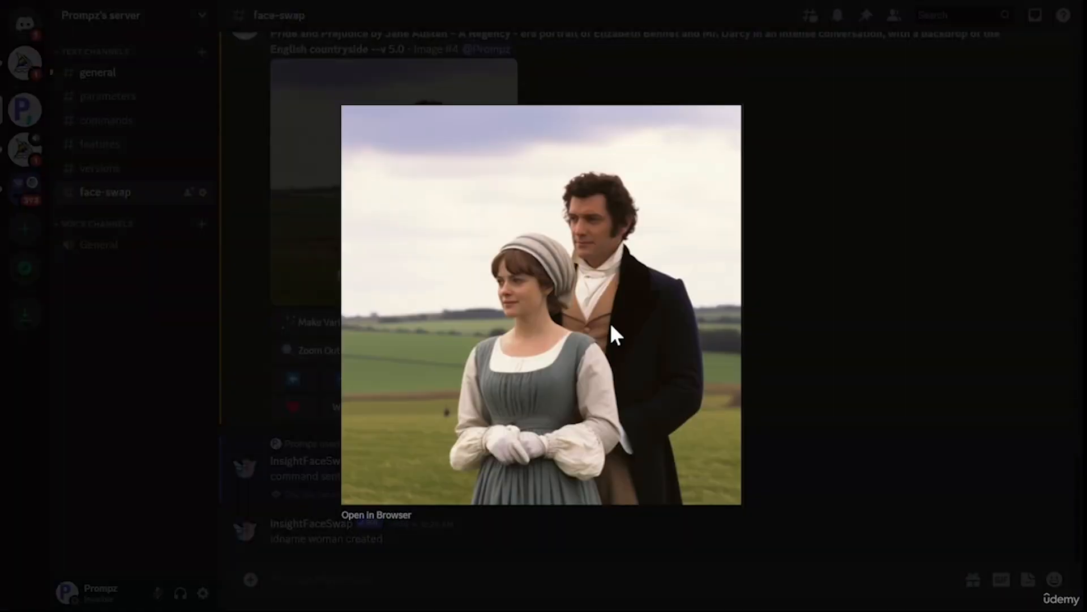
pyautogui.click(761, 524)
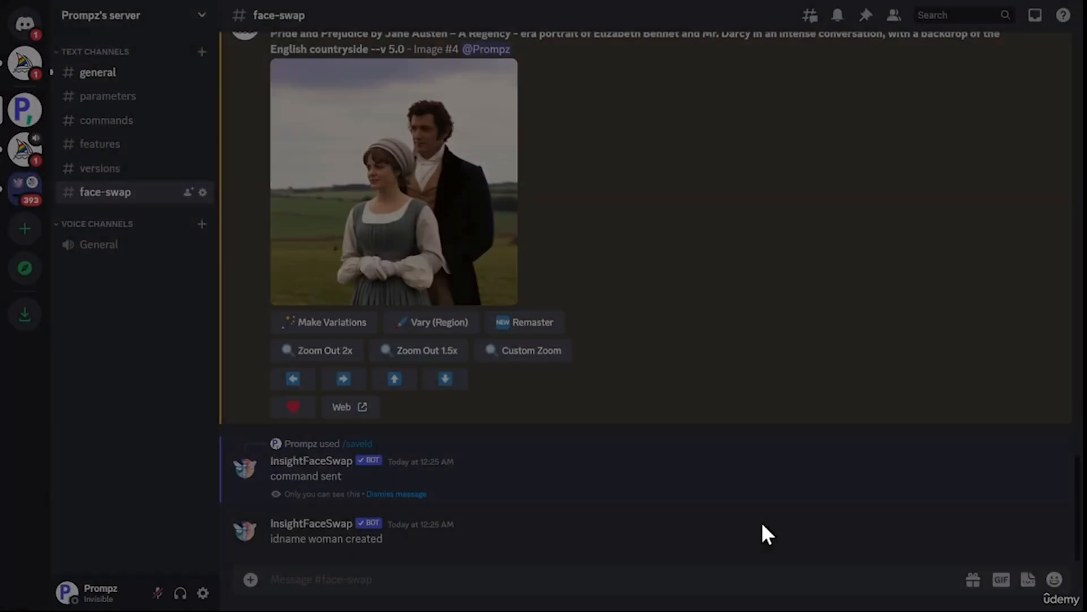
pyautogui.click(464, 590)
pyautogui.write('/')
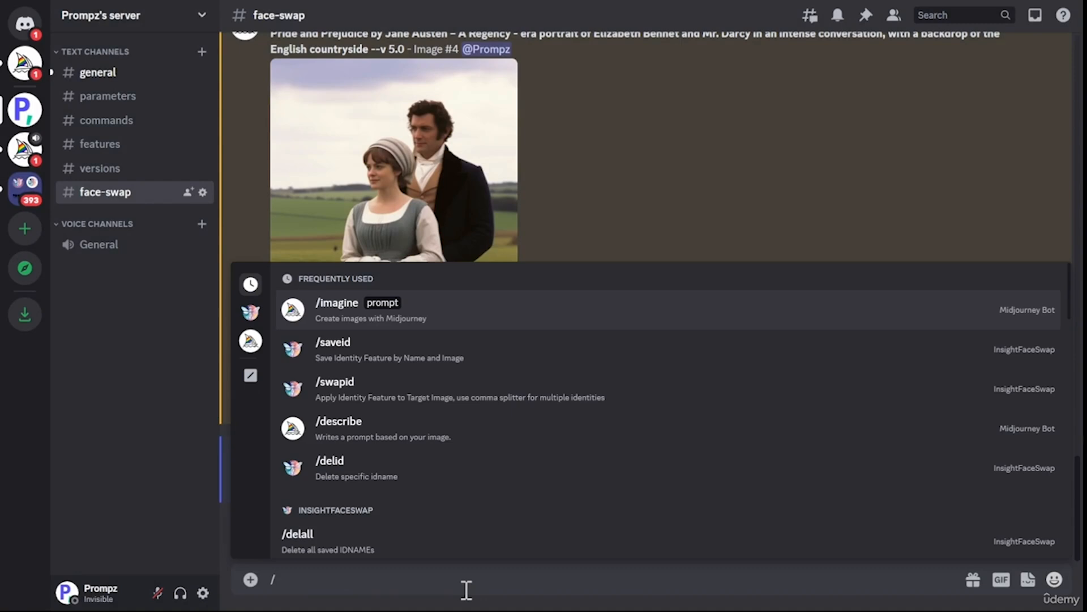
pyautogui.write('sw')
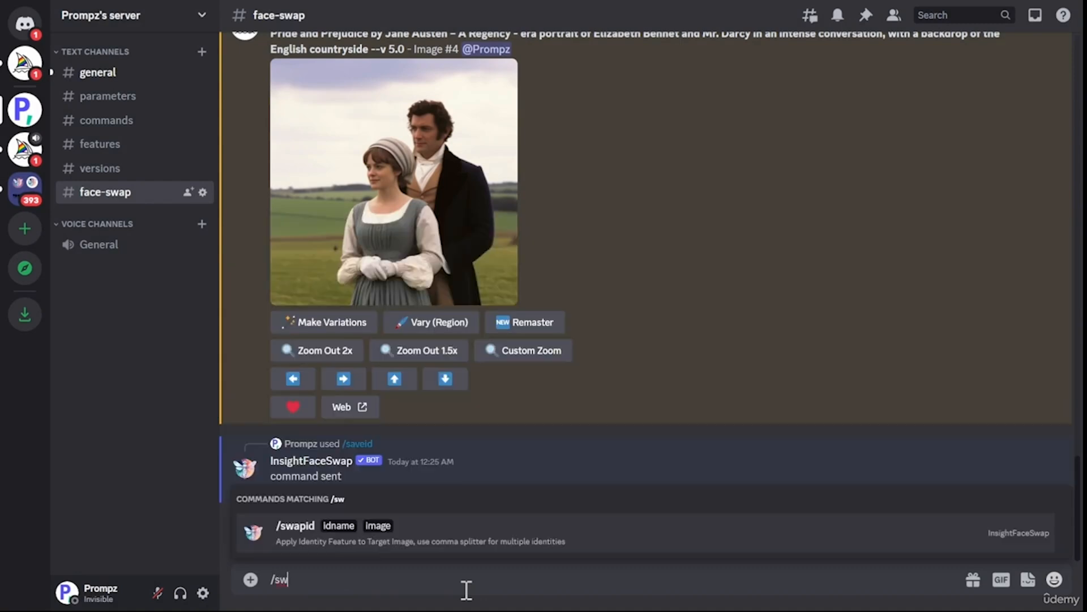
pyautogui.press('Return')
pyautogui.click(375, 486)
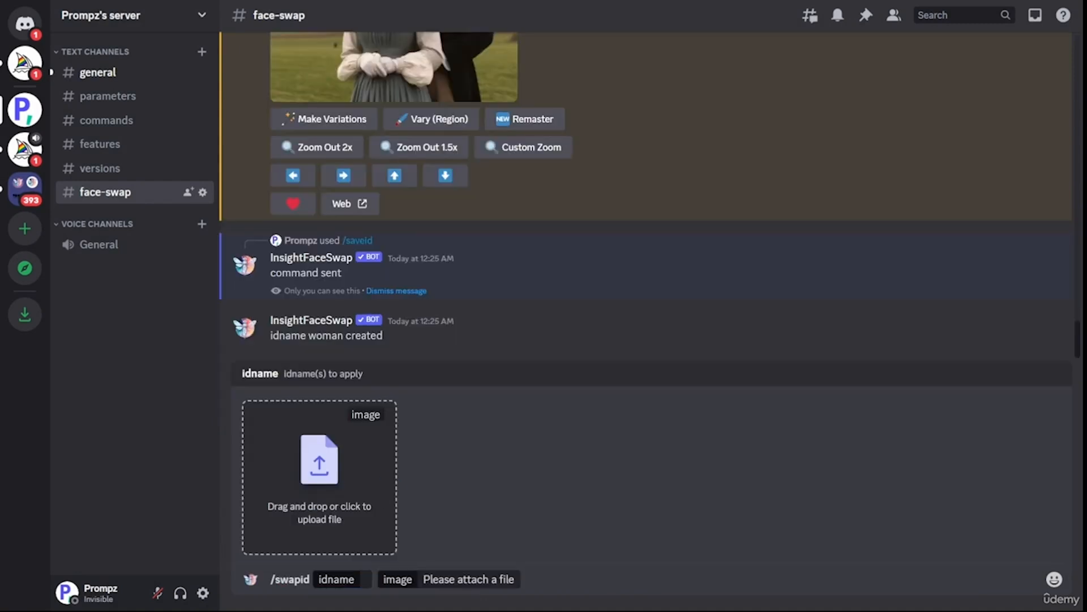
pyautogui.click(507, 538)
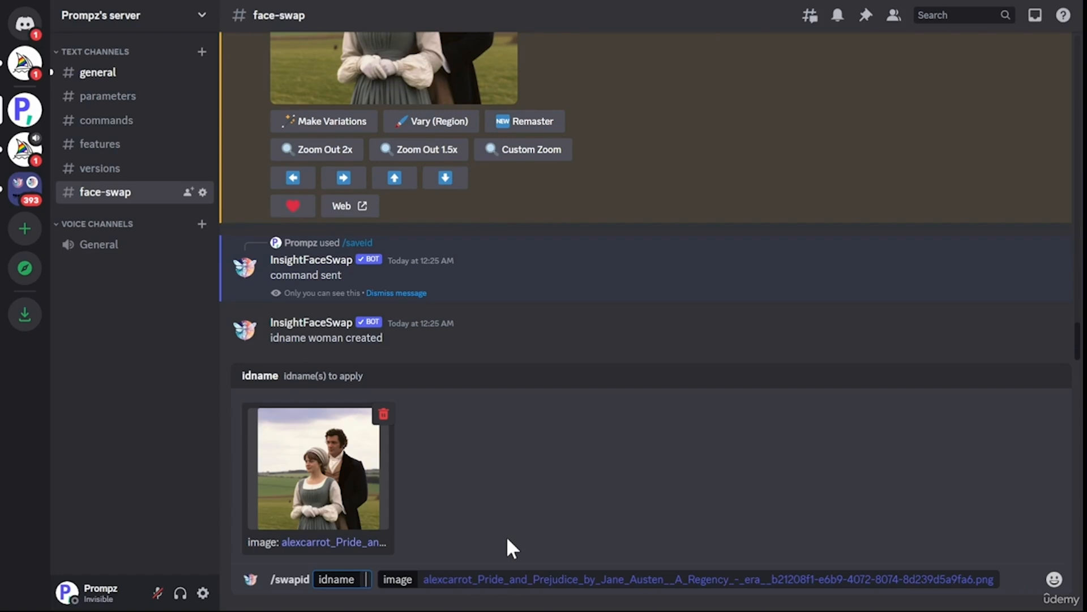
pyautogui.write('woman,')
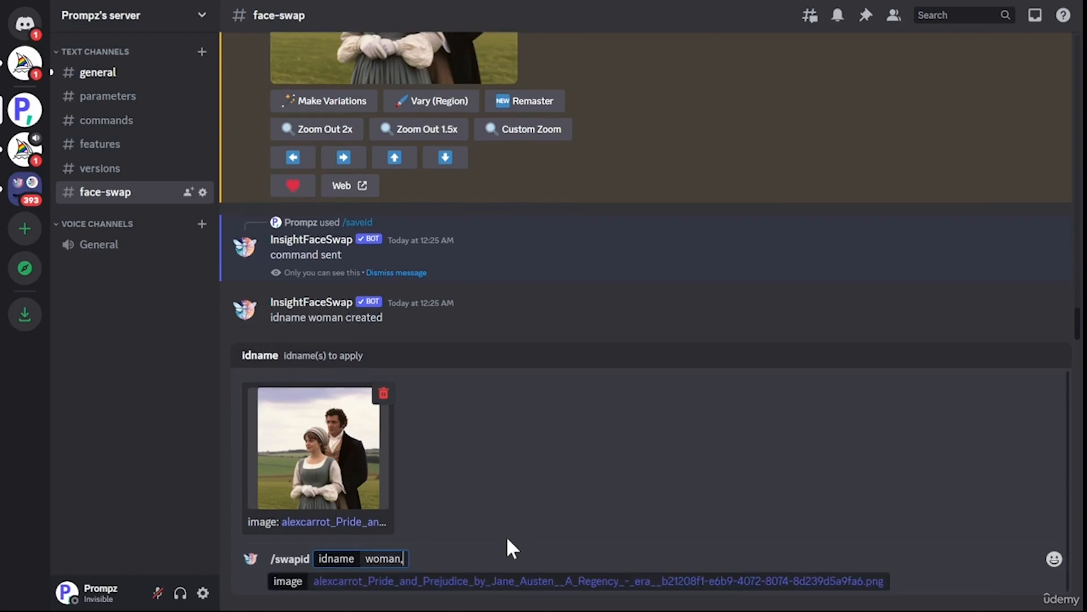
pyautogui.write(' man')
pyautogui.write('__')
pyautogui.press('BackSpace')
pyautogui.press('BackSpace')
pyautogui.press('End')
pyautogui.press('Return')
pyautogui.click(486, 444)
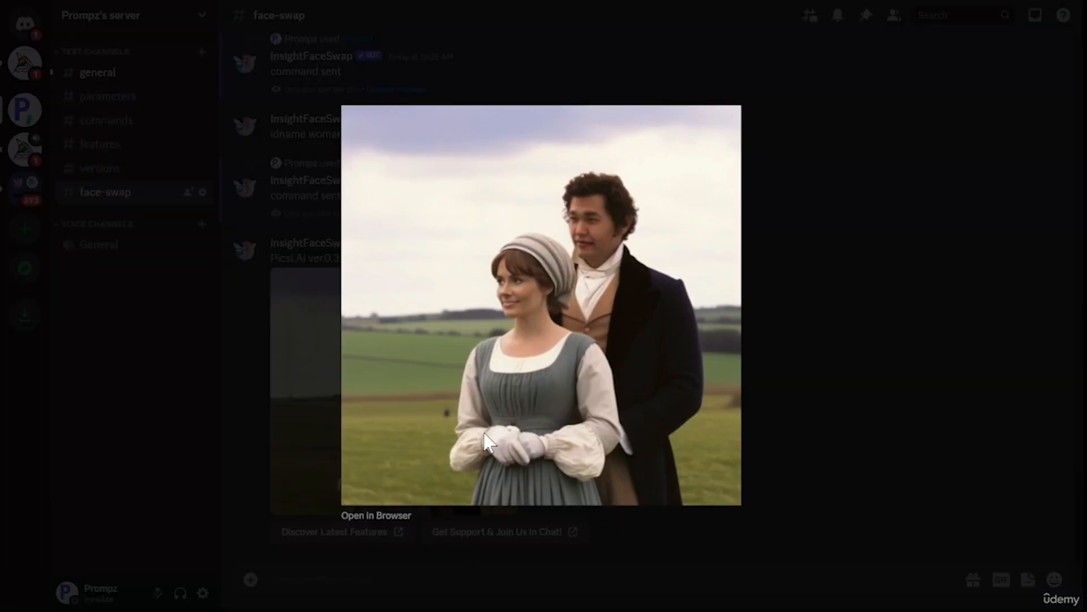